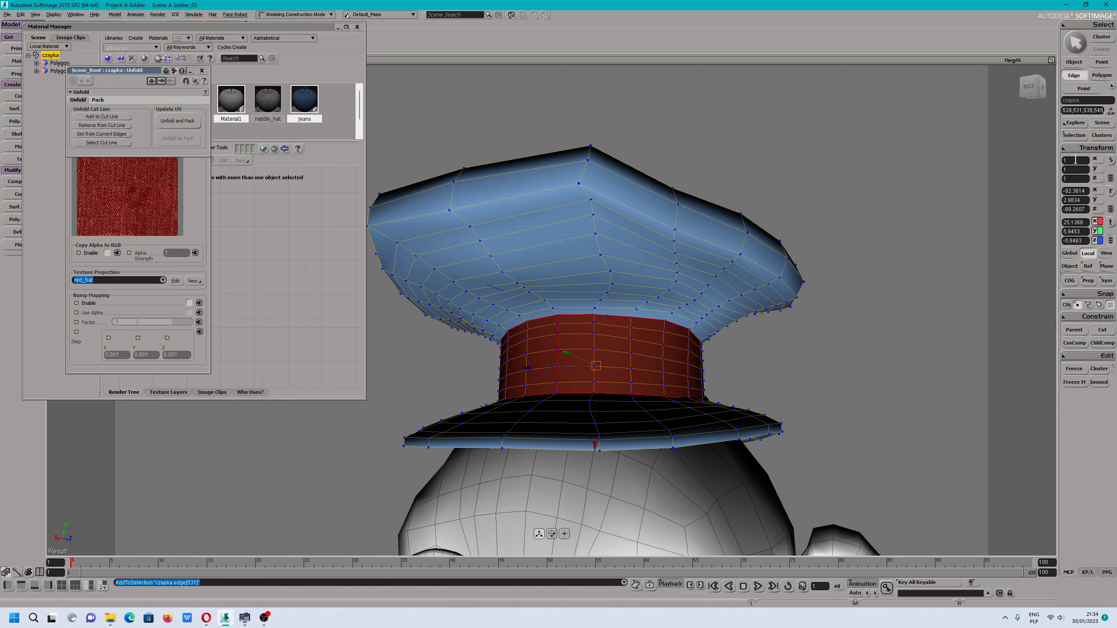
# Set the hat's unfold cut line from the currently selected edges and unfold and pack its UVs
pyautogui.click(1073, 135)
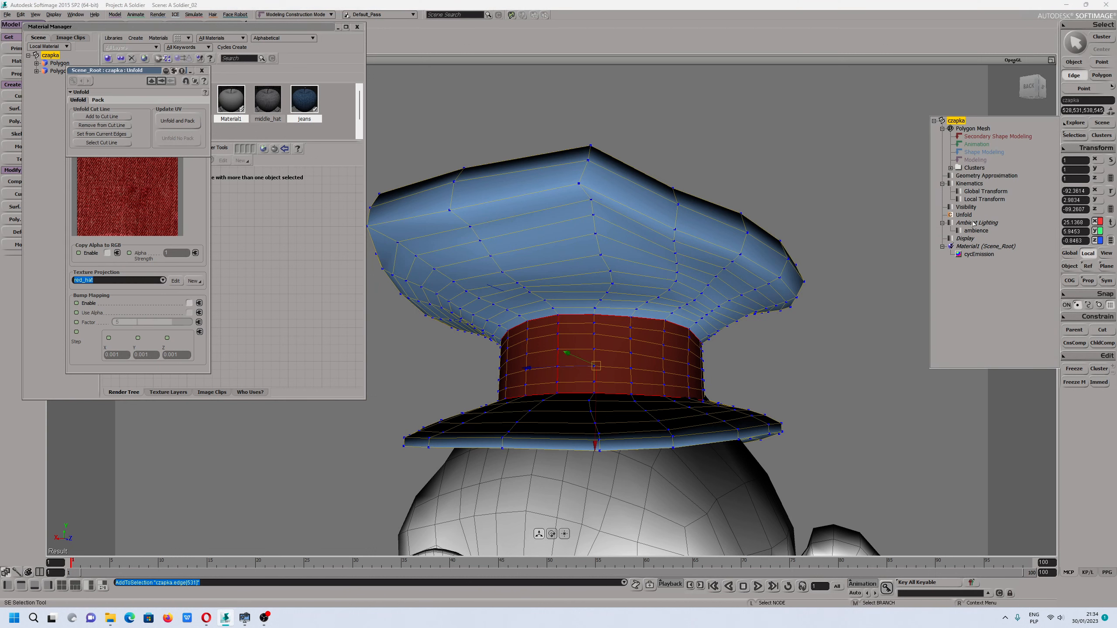
pyautogui.press('m')
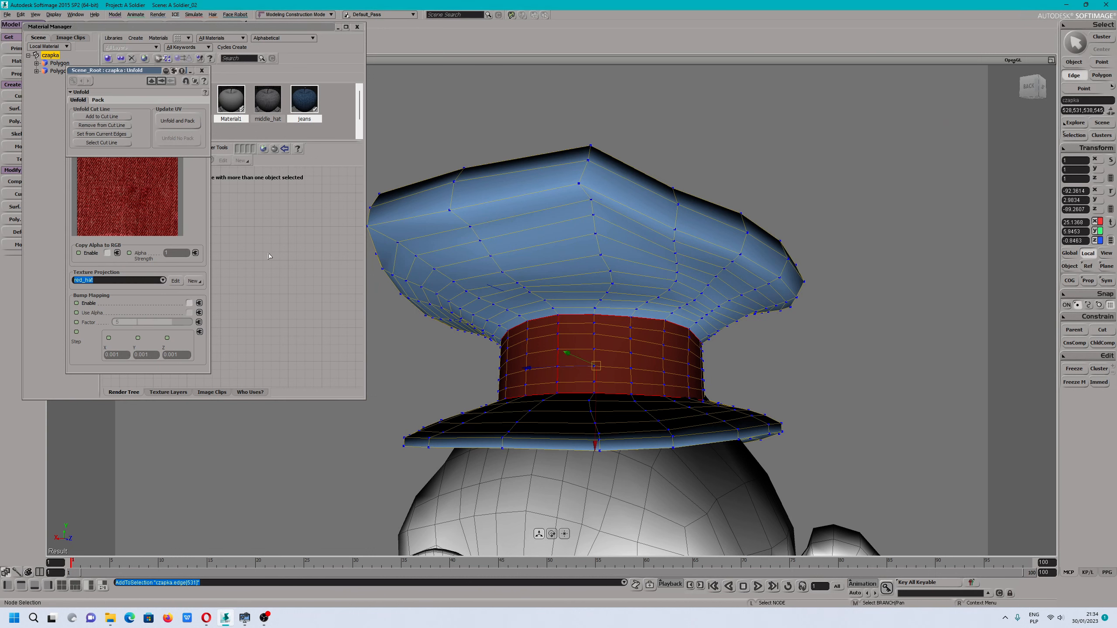
pyautogui.click(99, 135)
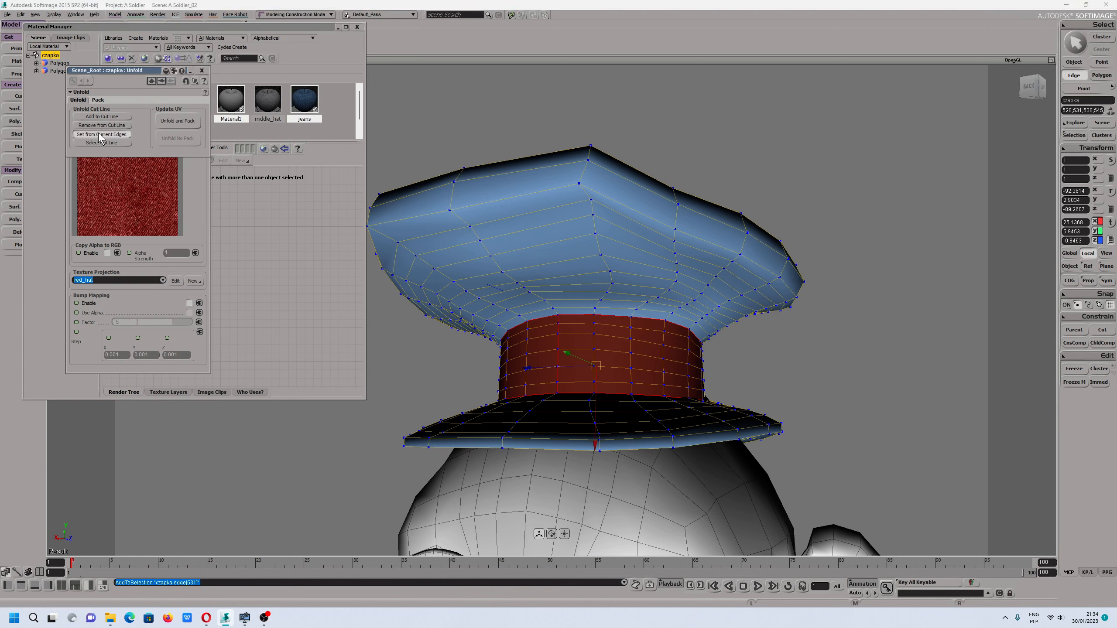
pyautogui.click(177, 121)
pyautogui.press('s')
pyautogui.moveTo(572, 308)
pyautogui.mouseDown()
pyautogui.moveTo(596, 375)
pyautogui.moveTo(585, 308)
pyautogui.mouseUp()
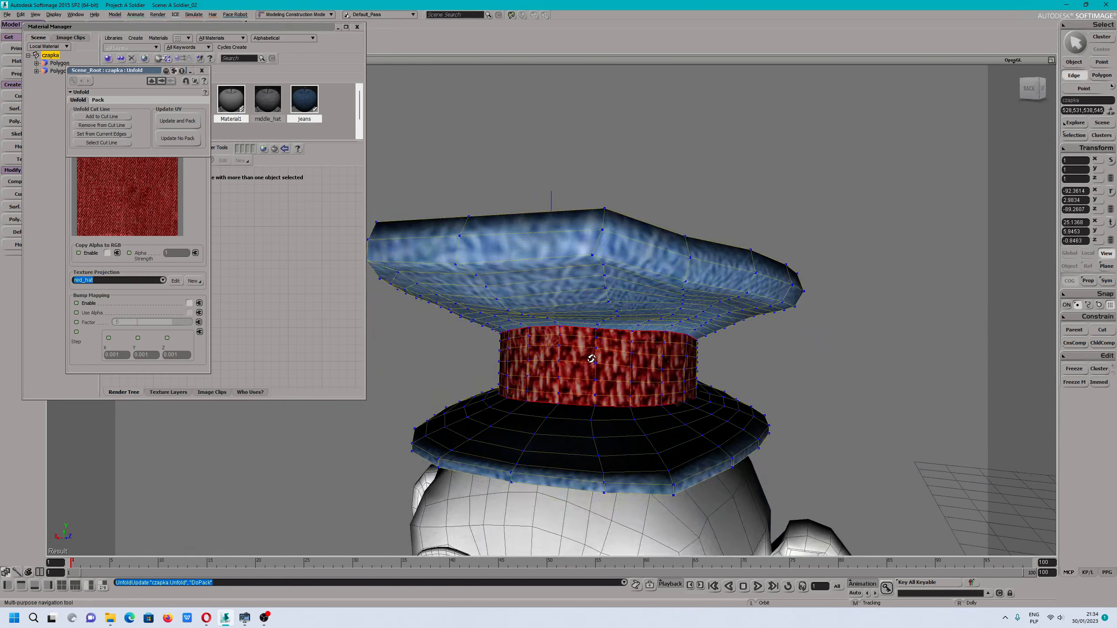
# Check the texture projection assigned to the image node of the red band's hat_01 material
pyautogui.click(102, 280)
pyautogui.click(164, 280)
pyautogui.click(164, 279)
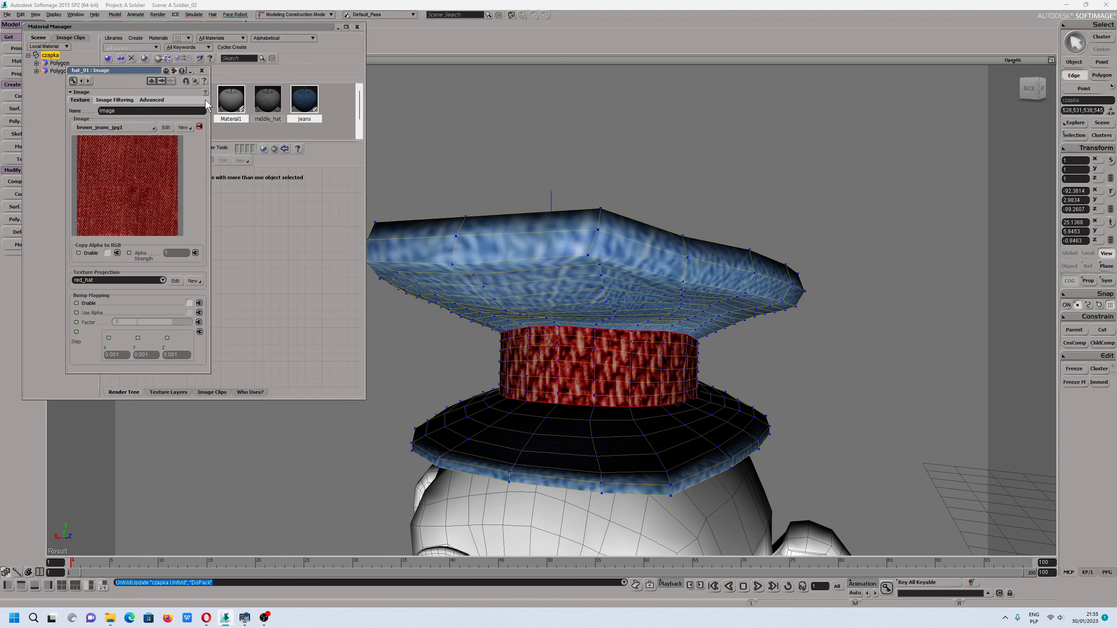
pyautogui.click(202, 71)
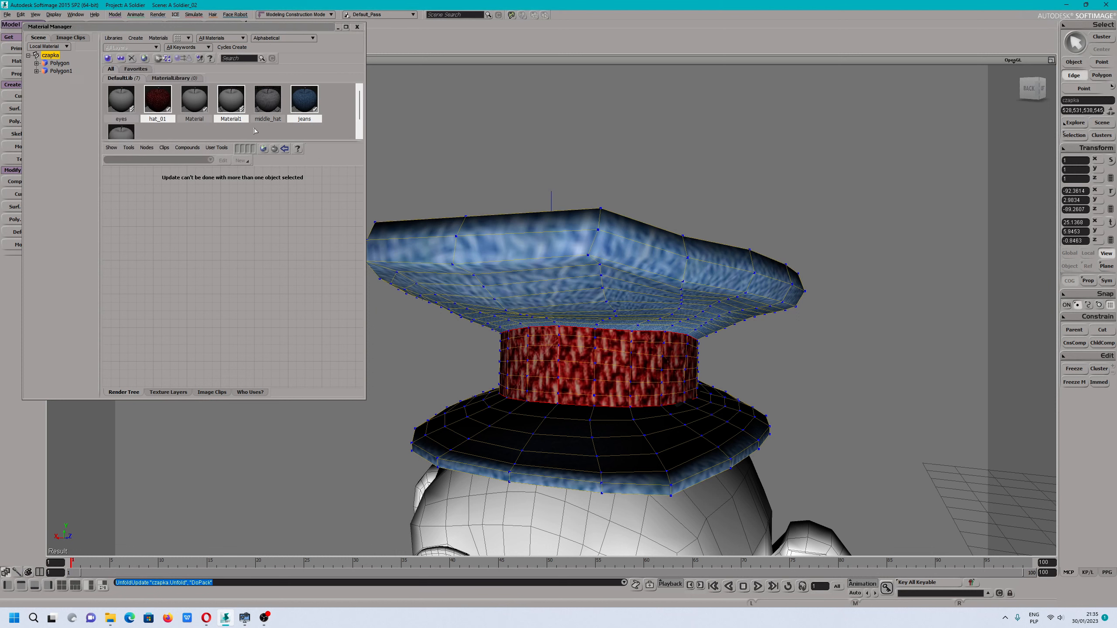
pyautogui.hotkey('ctrl', 'shift', 'a')
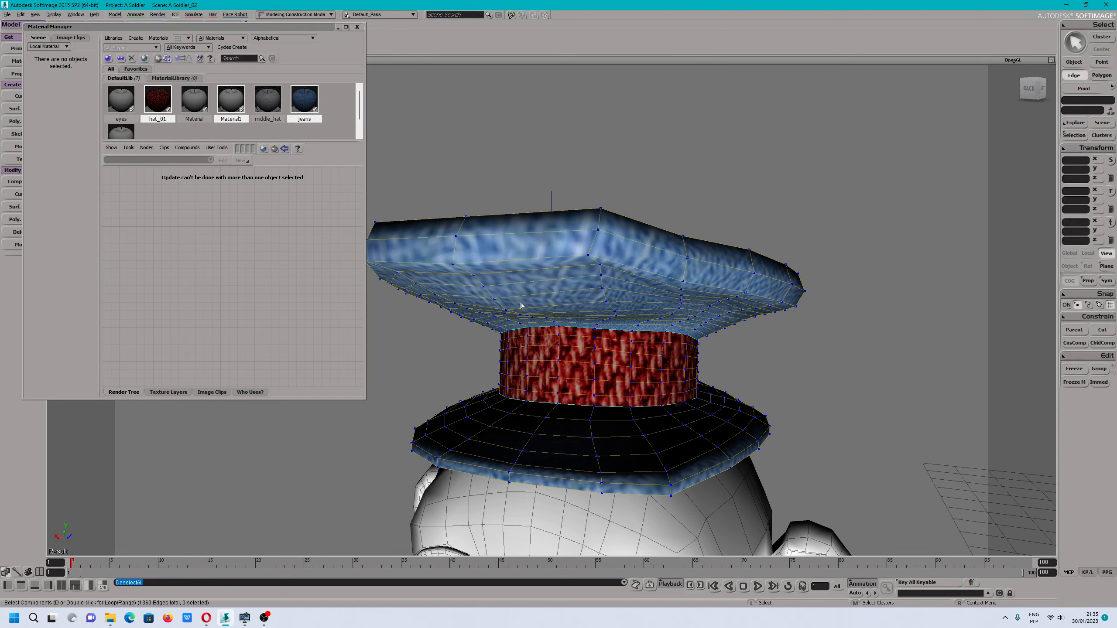
pyautogui.press('u')
pyautogui.click(542, 369)
pyautogui.doubleClick(158, 109)
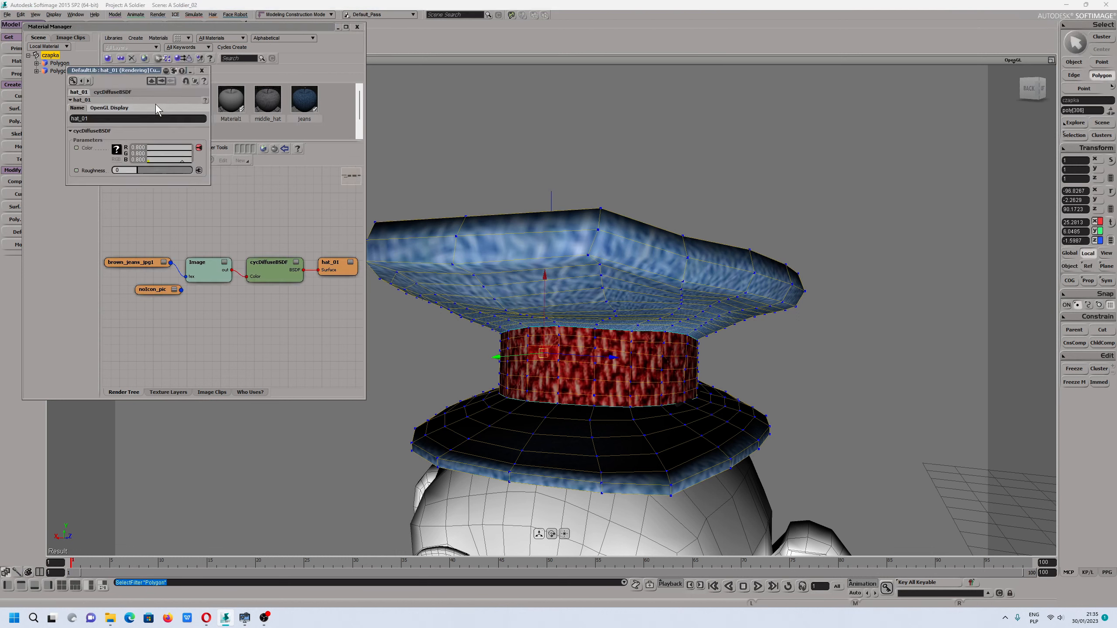
pyautogui.click(202, 71)
pyautogui.doubleClick(197, 263)
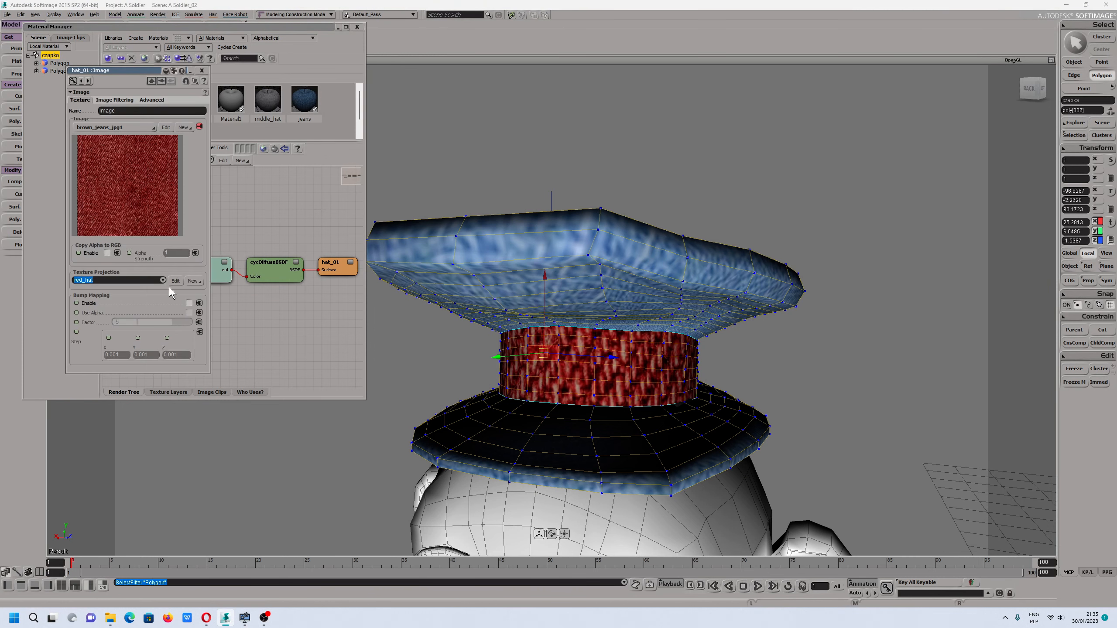
pyautogui.click(203, 70)
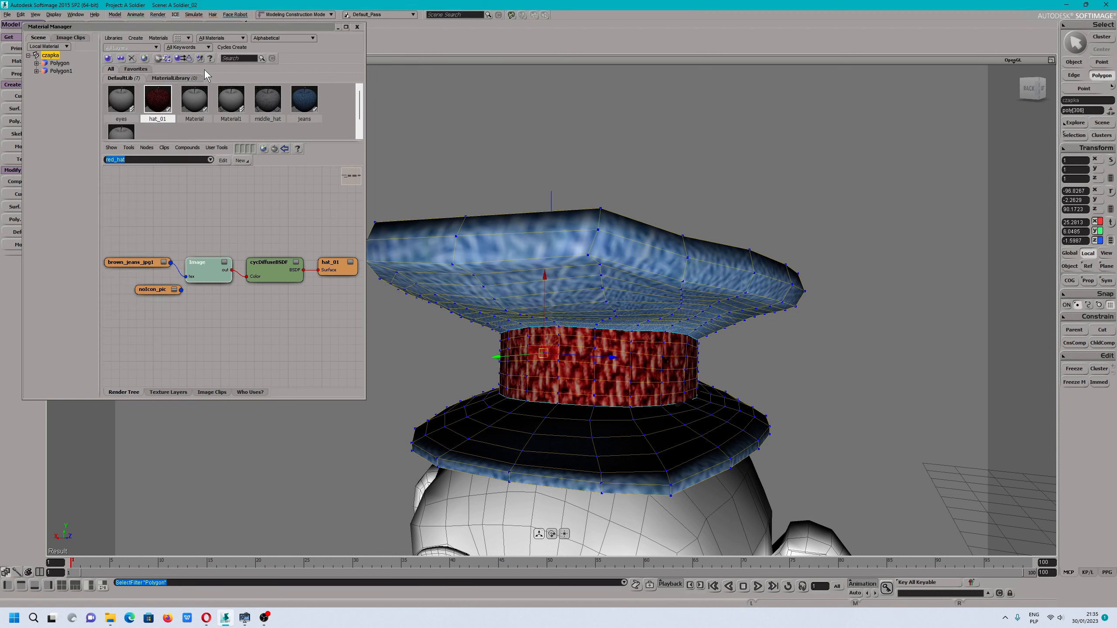
# Set the texture projection of the jeans material's image on the blue crown to Unfold (Explicit UVWs)
pyautogui.click(523, 245)
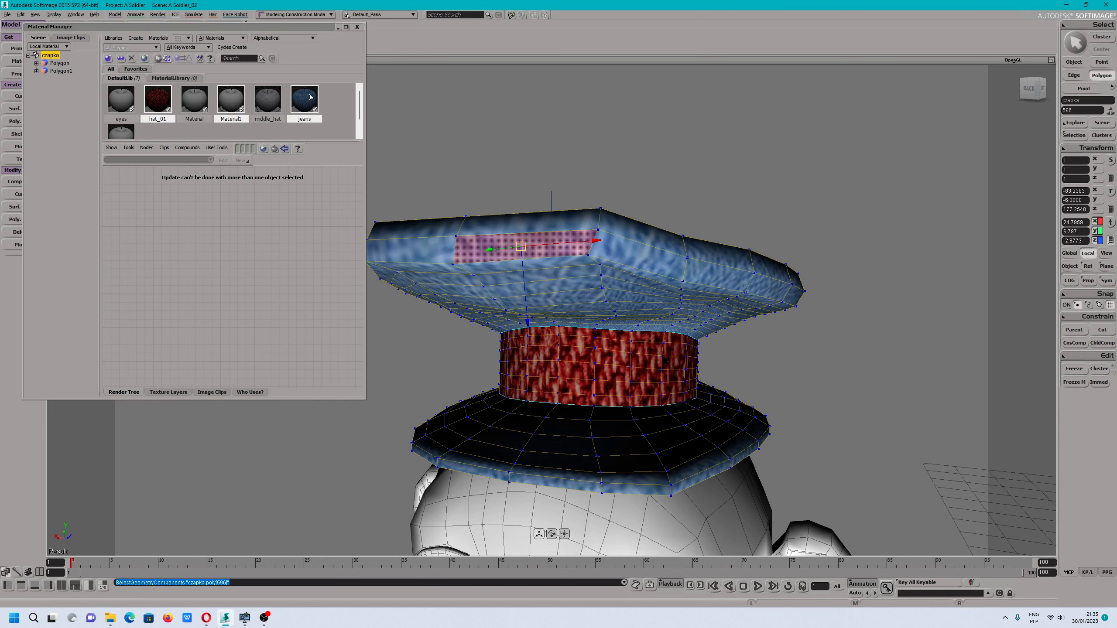
pyautogui.click(309, 96)
pyautogui.doubleClick(209, 257)
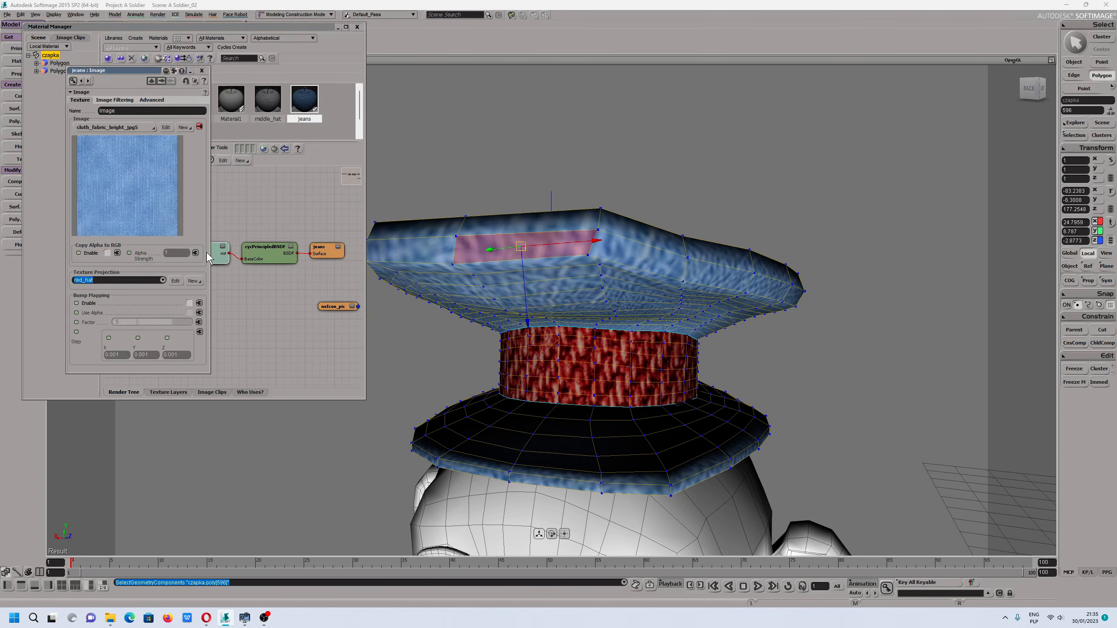
pyautogui.click(165, 280)
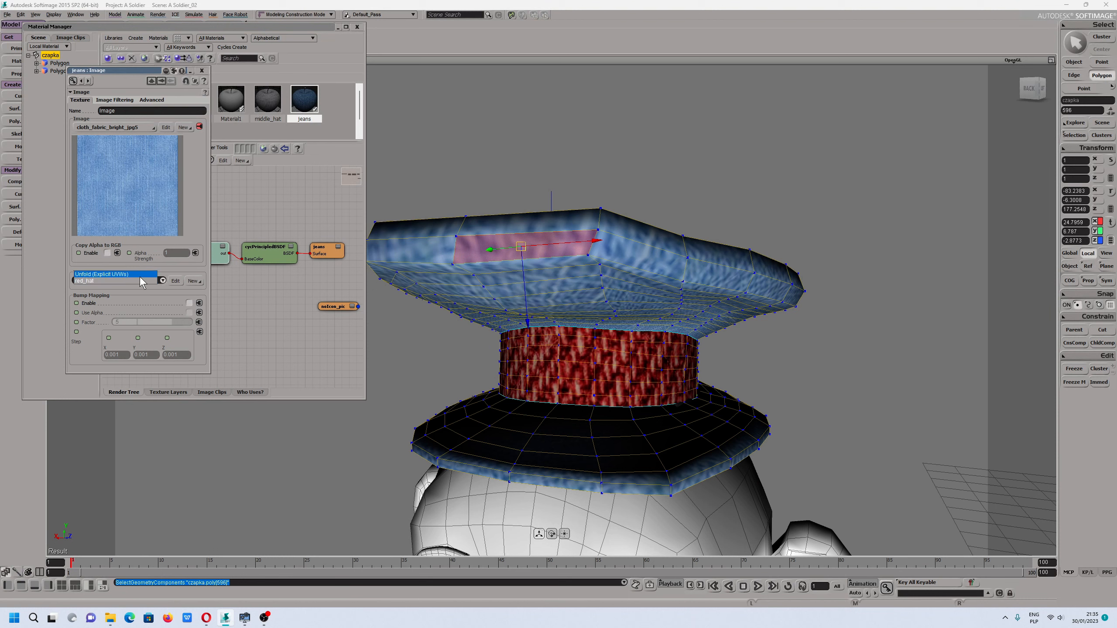
pyautogui.click(140, 275)
# Enable wrapping in U, V and W plus Seam U and Seam V for the Unfold projection
pyautogui.click(175, 282)
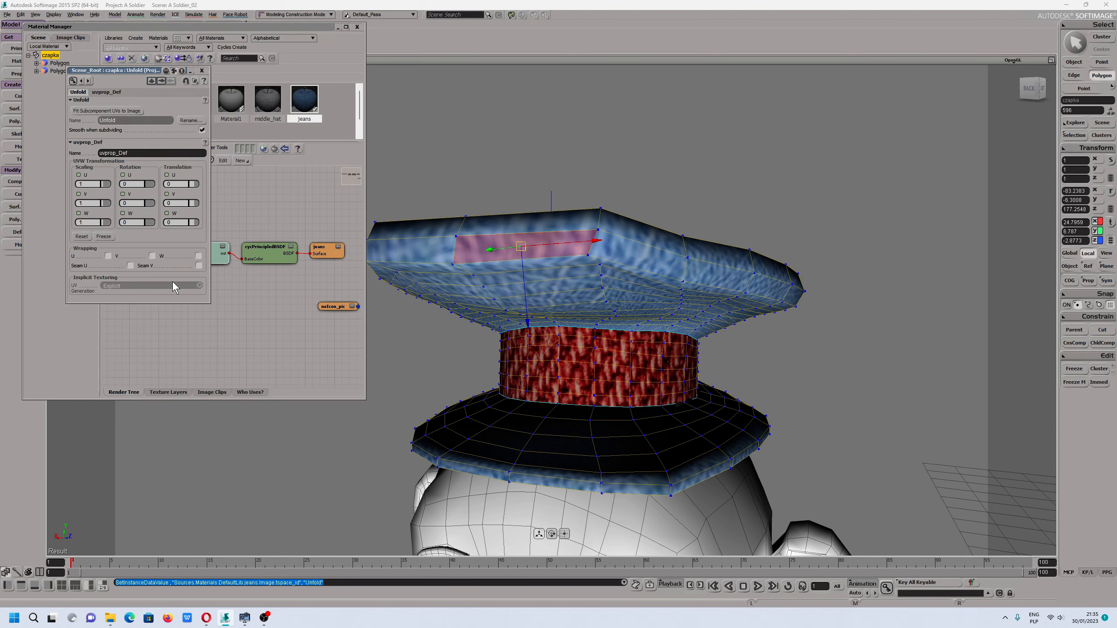
pyautogui.click(109, 256)
pyautogui.click(130, 265)
pyautogui.click(153, 256)
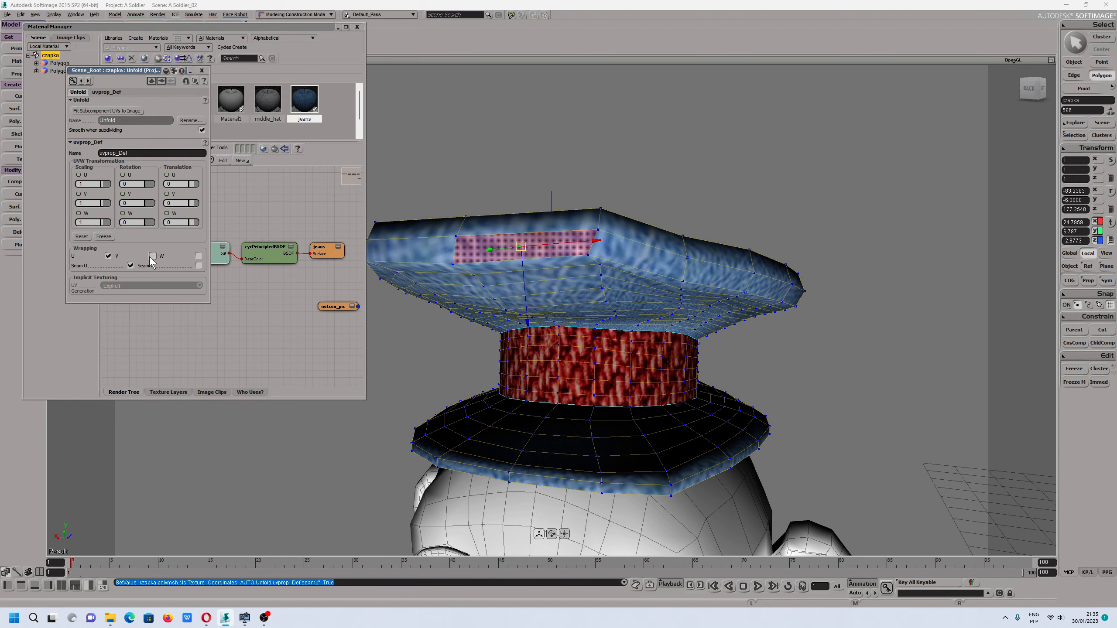
pyautogui.click(199, 256)
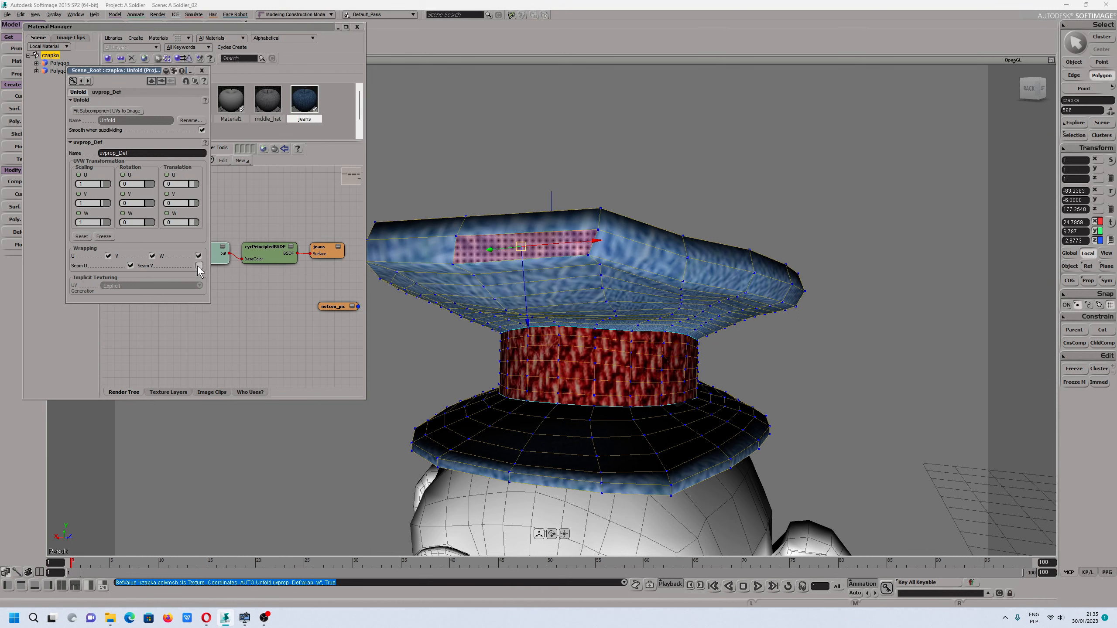
pyautogui.click(202, 72)
# Examine the hat's property and cluster trees, including Texture_Coordinates_AUTO, for the Unfold entry
pyautogui.scroll(-2, 704, 176)
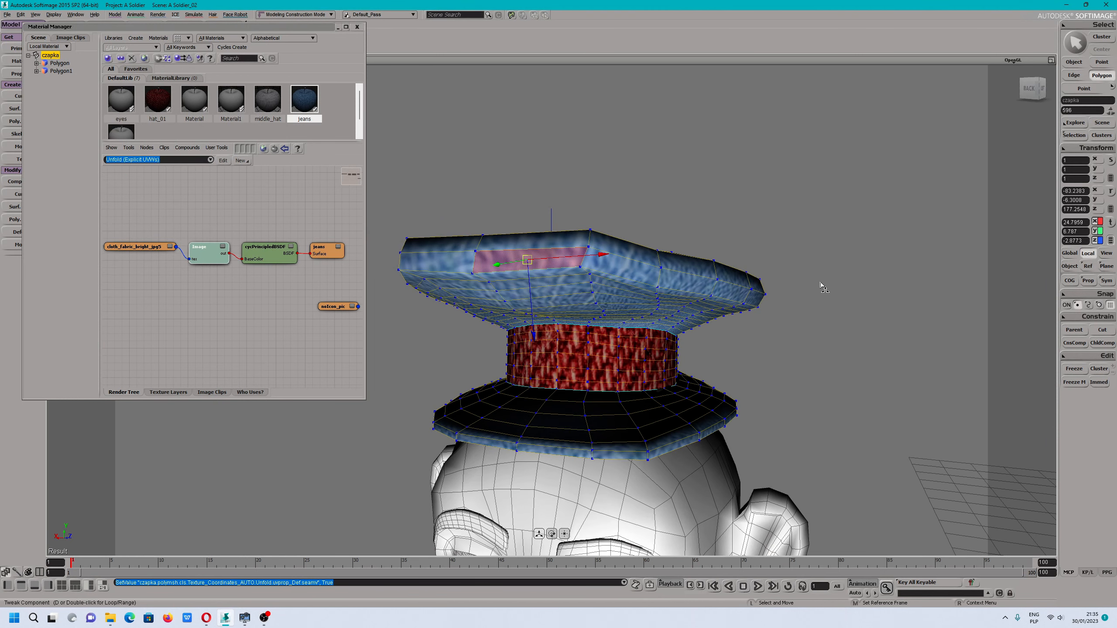
pyautogui.click(1075, 133)
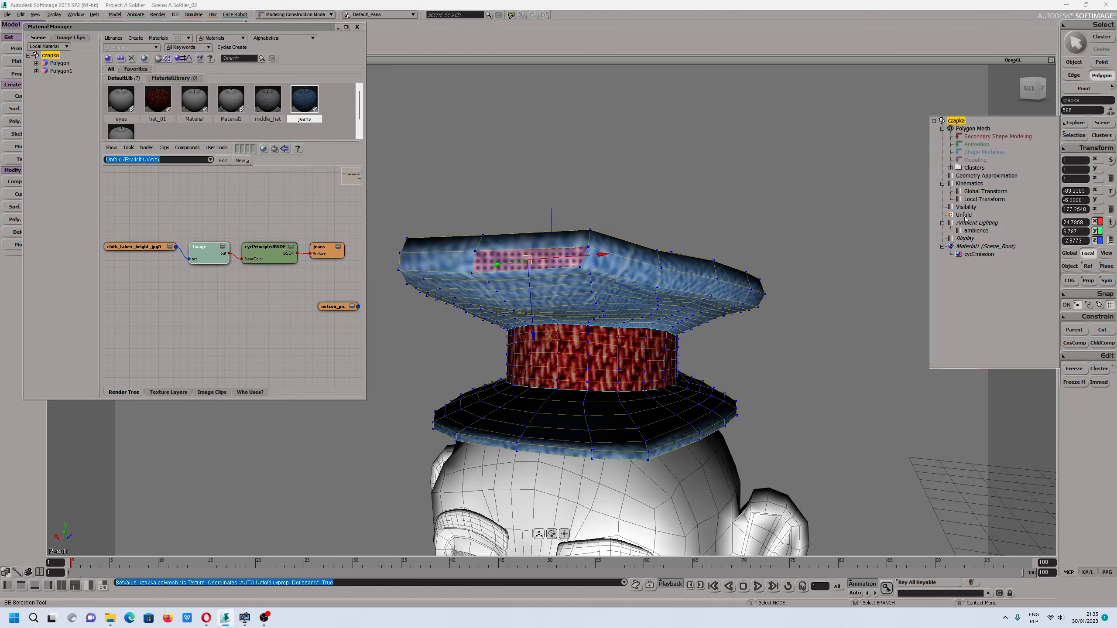
pyautogui.click(964, 216)
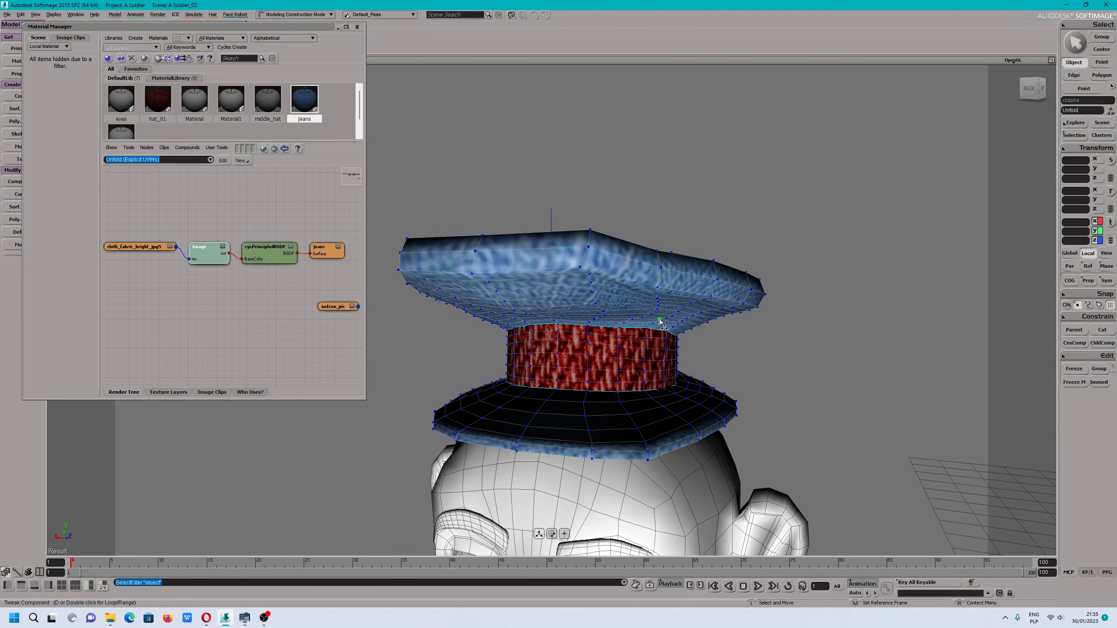
pyautogui.press('m')
pyautogui.click(623, 269)
pyautogui.click(1102, 136)
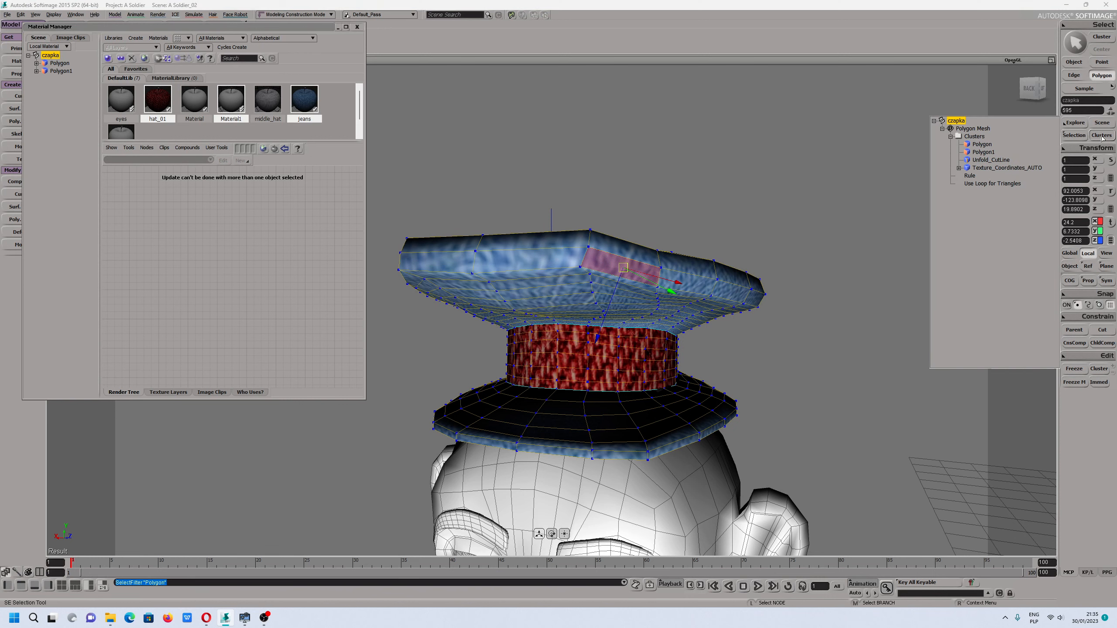
pyautogui.click(959, 168)
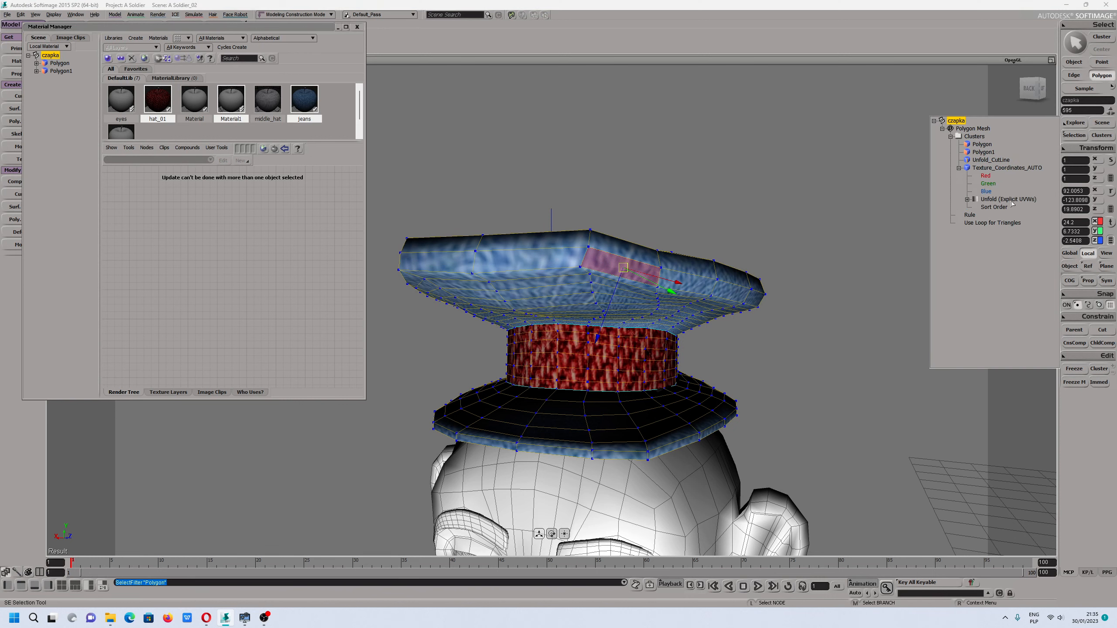
# Switch to edge selection on the hat and open its Unfold property settings
pyautogui.press('e')
pyautogui.click(556, 269)
pyautogui.click(651, 331)
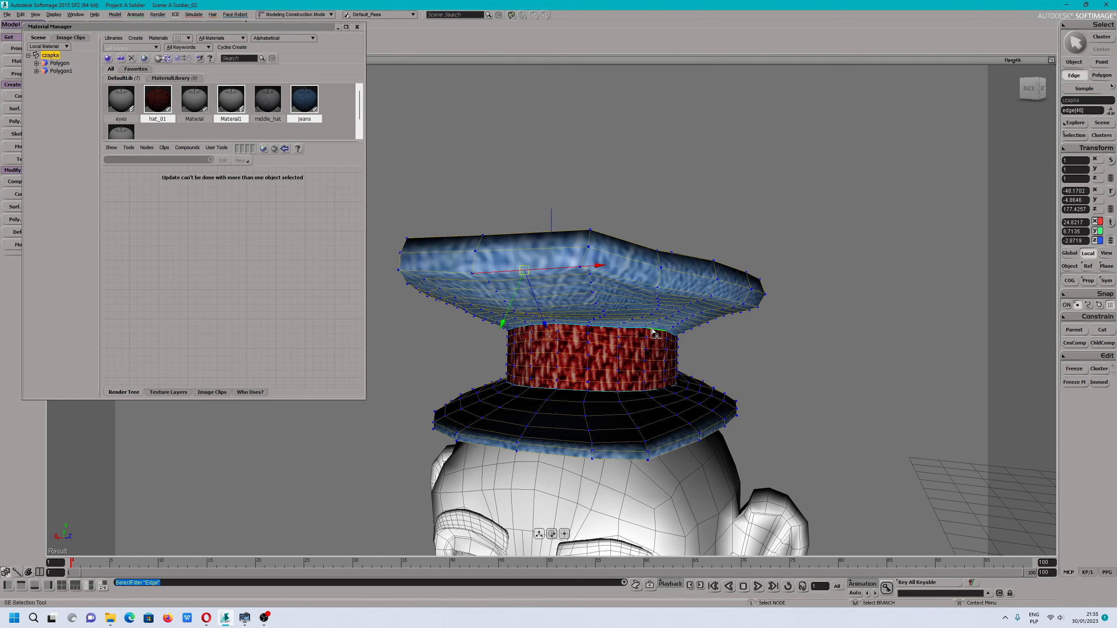
pyautogui.press('s')
pyautogui.moveTo(660, 325); pyautogui.dragTo(663, 307, button='right')
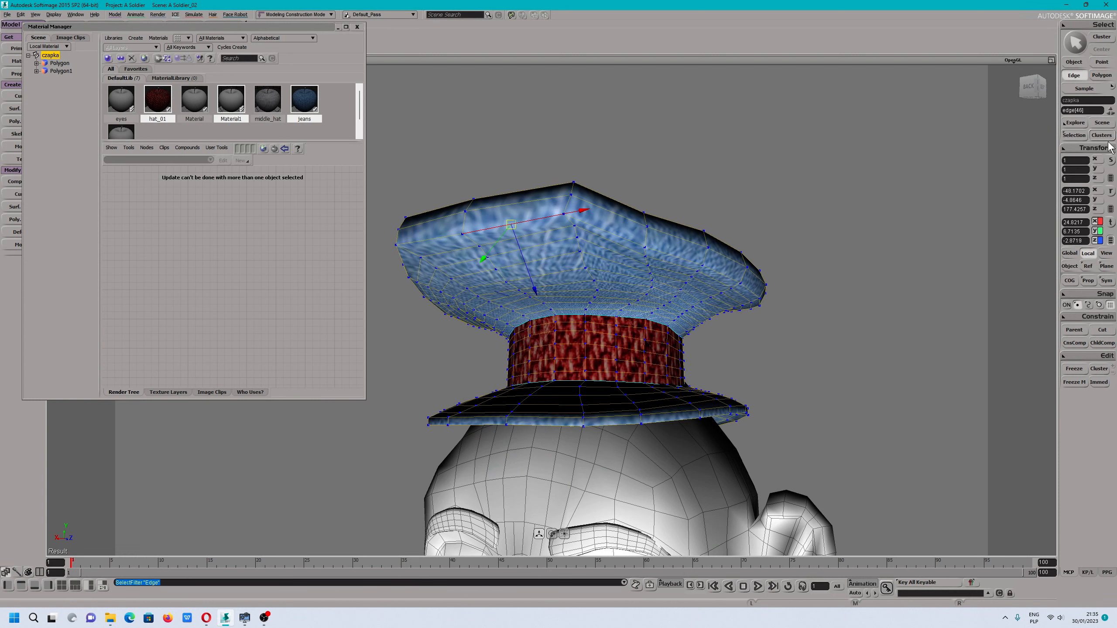
pyautogui.click(1073, 136)
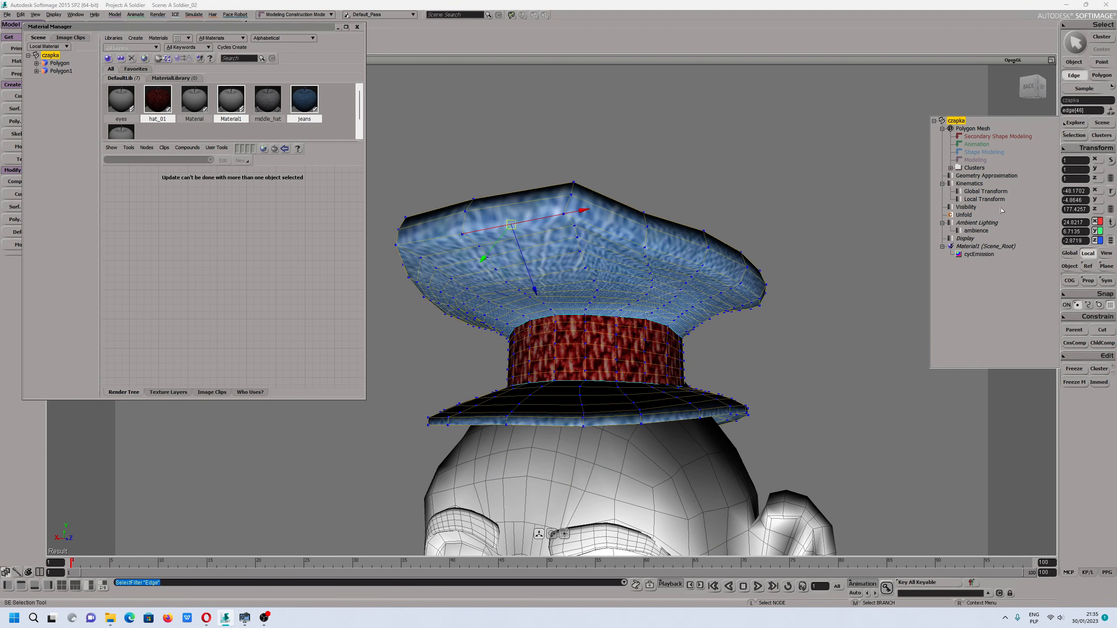
pyautogui.click(961, 217)
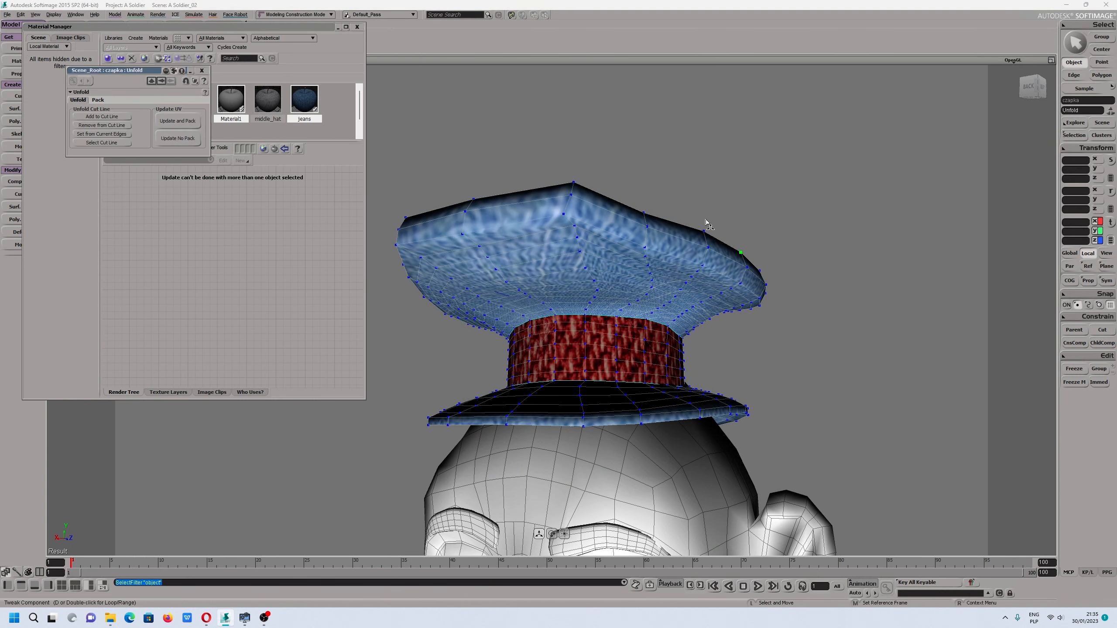
# Select the two edge loops around the crown's rim and the loops at the upper and lower borders of the red band
pyautogui.keyDown('shift'); pyautogui.doubleClick(501, 232); pyautogui.keyUp('shift')
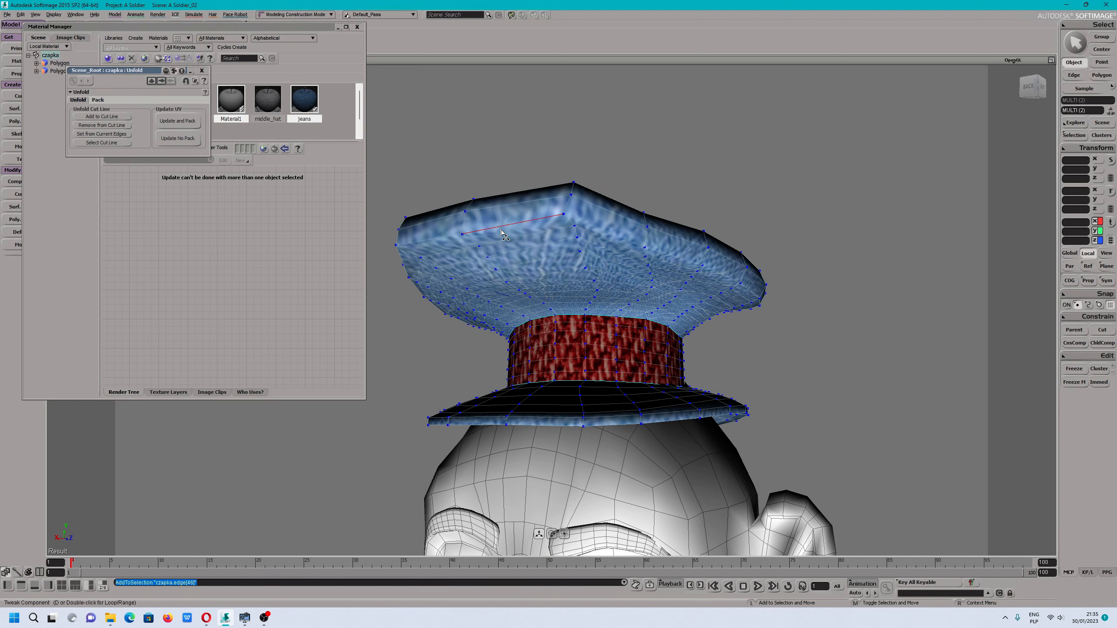
pyautogui.keyDown('shift'); pyautogui.doubleClick(590, 195); pyautogui.keyUp('shift')
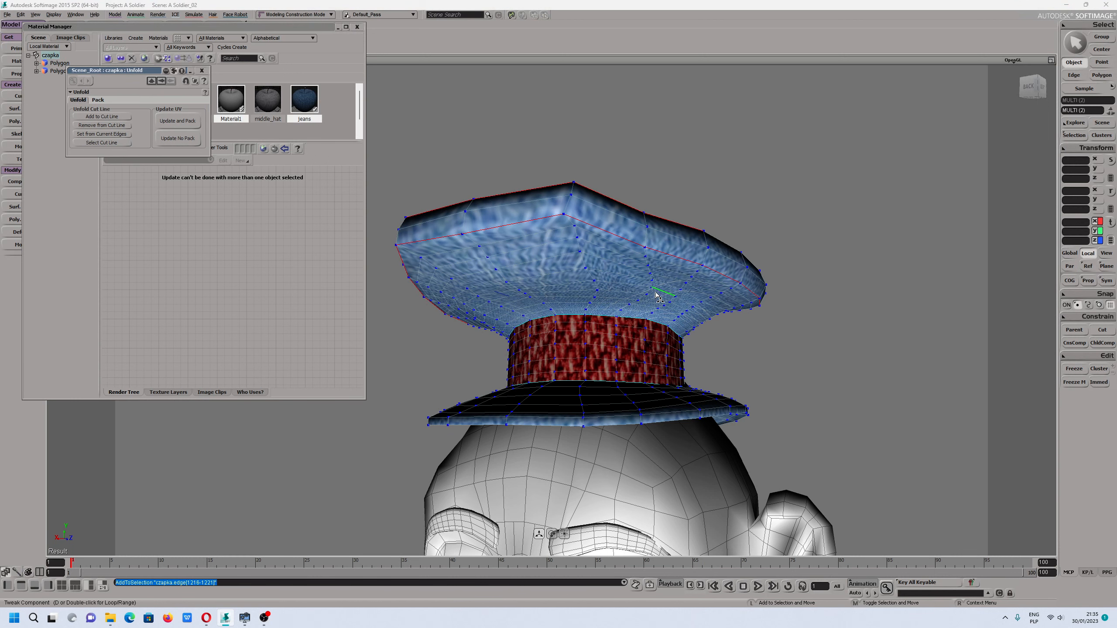
pyautogui.keyDown('shift'); pyautogui.doubleClick(618, 326); pyautogui.keyUp('shift')
pyautogui.keyDown('shift'); pyautogui.doubleClick(593, 383); pyautogui.keyUp('shift')
# Add the vertical seam edges on the red band to the edge selection
pyautogui.scroll(3, 531, 326)
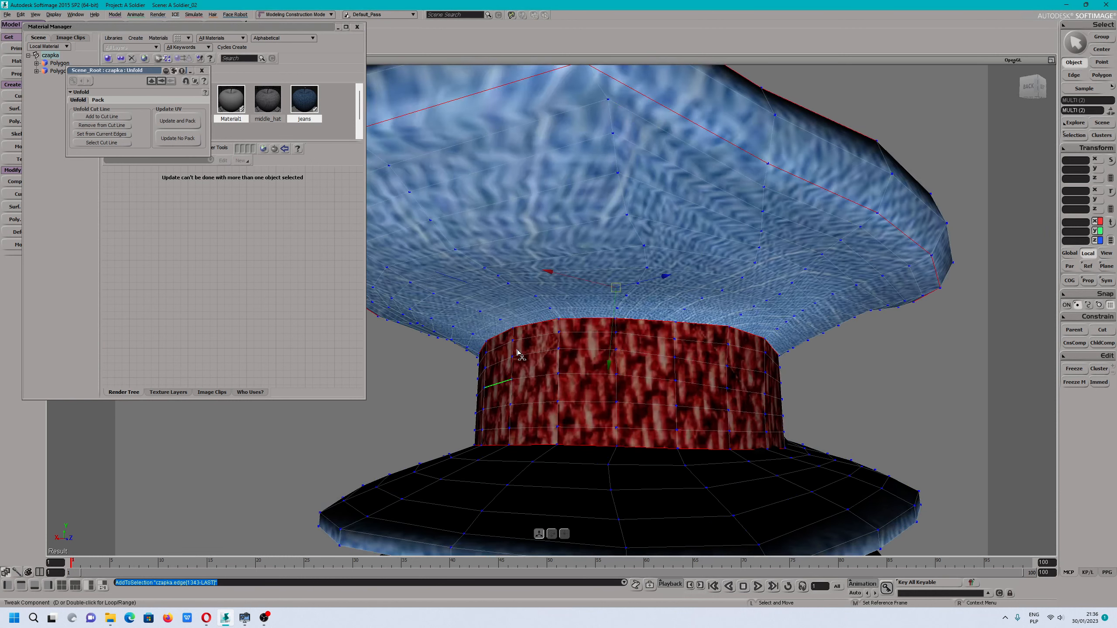
pyautogui.keyDown('shift'); pyautogui.click(514, 337); pyautogui.keyUp('shift')
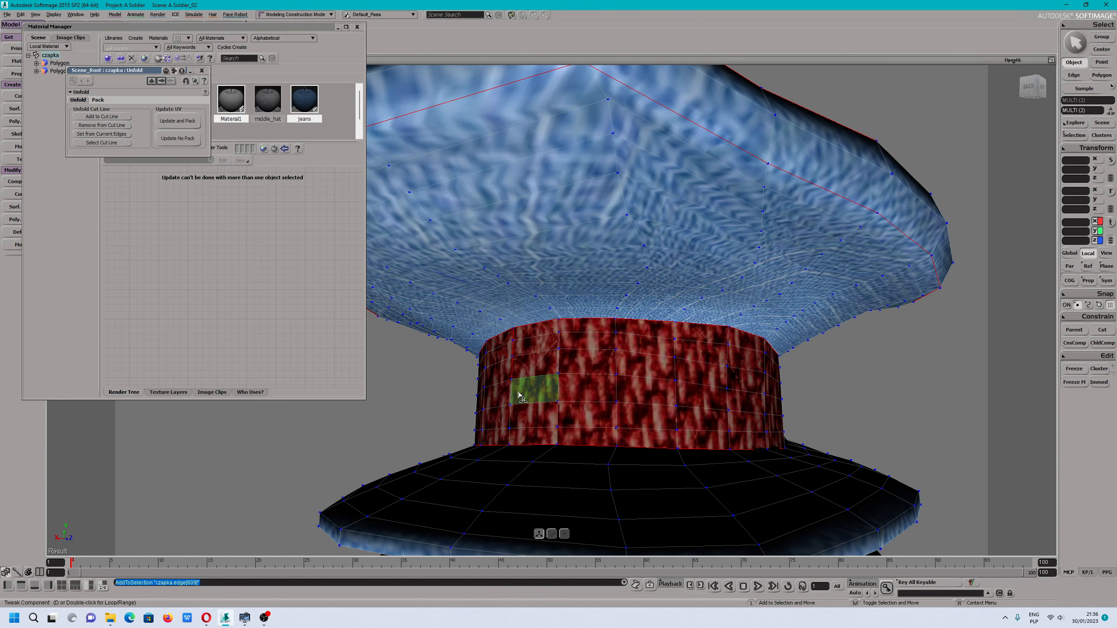
pyautogui.keyDown('shift'); pyautogui.click(511, 417); pyautogui.keyUp('shift')
pyautogui.scroll(-3, 509, 440)
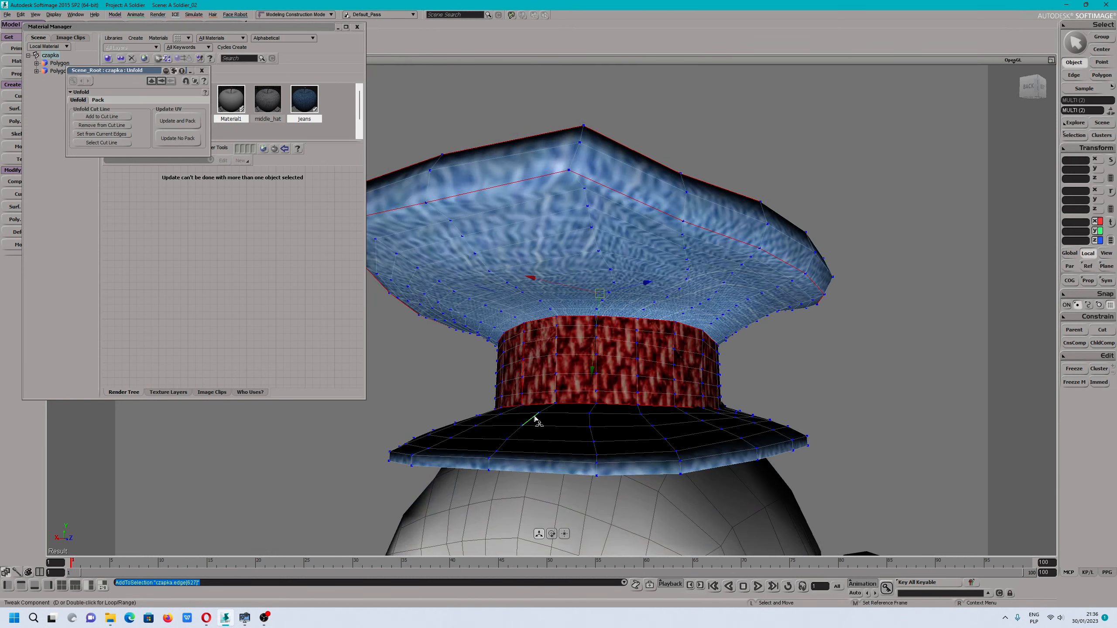
# Add the upper and lower edge loops of the brim's outer rim to the edge selection
pyautogui.keyDown('shift'); pyautogui.click(521, 462); pyautogui.keyUp('shift')
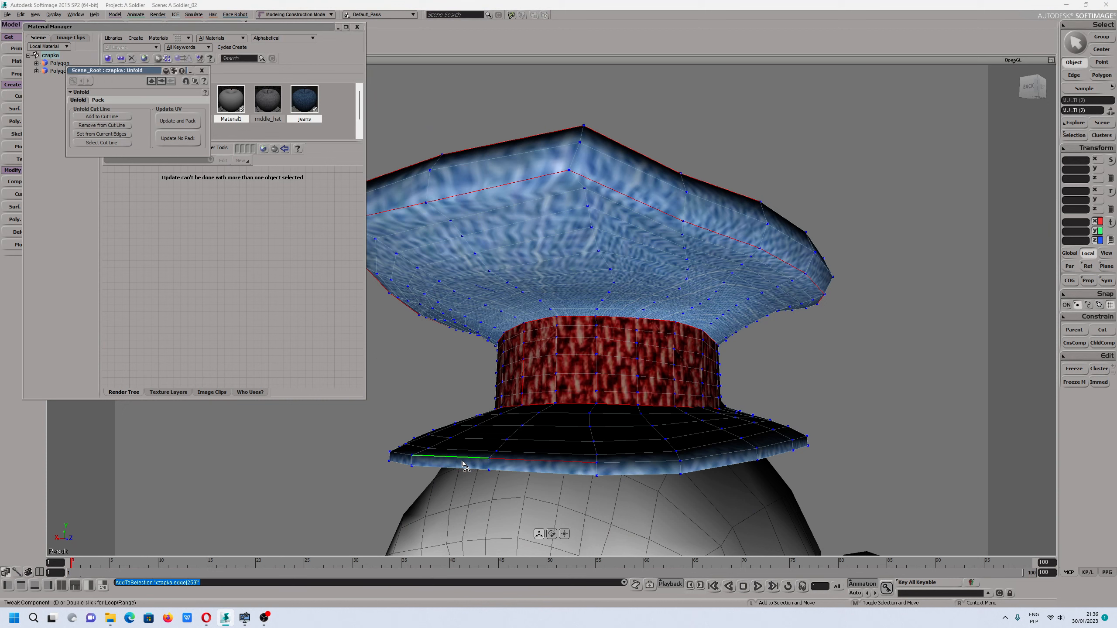
pyautogui.keyDown('shift'); pyautogui.doubleClick(564, 462); pyautogui.keyUp('shift')
pyautogui.keyDown('shift'); pyautogui.doubleClick(543, 473); pyautogui.keyUp('shift')
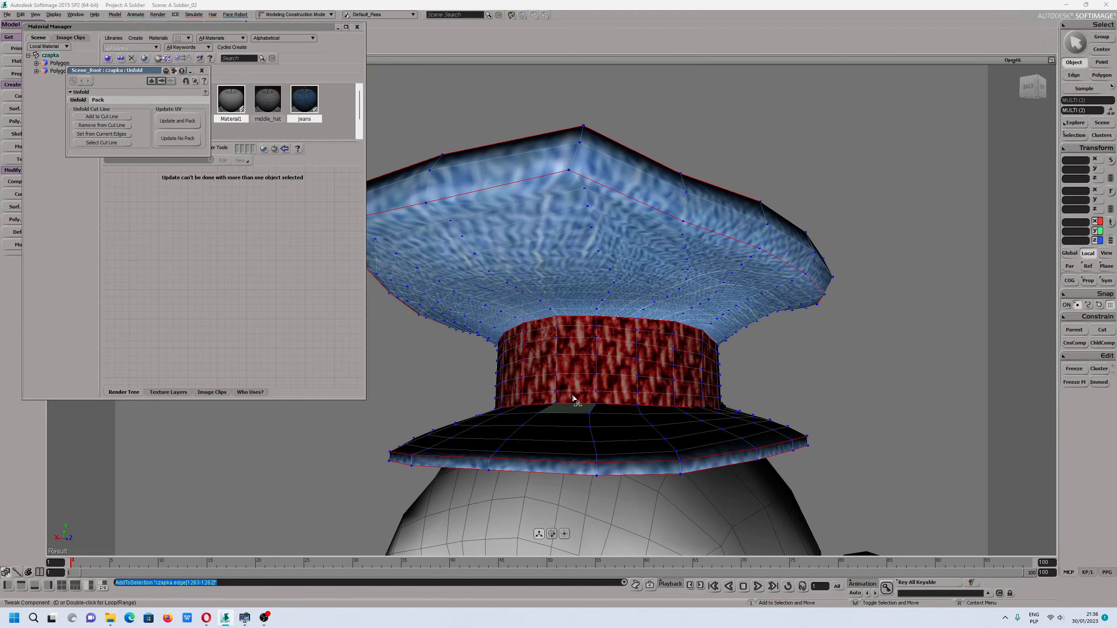
# Set the unfold cut line from the selected edge loops and update the hat's UVs without packing
pyautogui.press('s')
pyautogui.moveTo(636, 393); pyautogui.dragTo(667, 402)
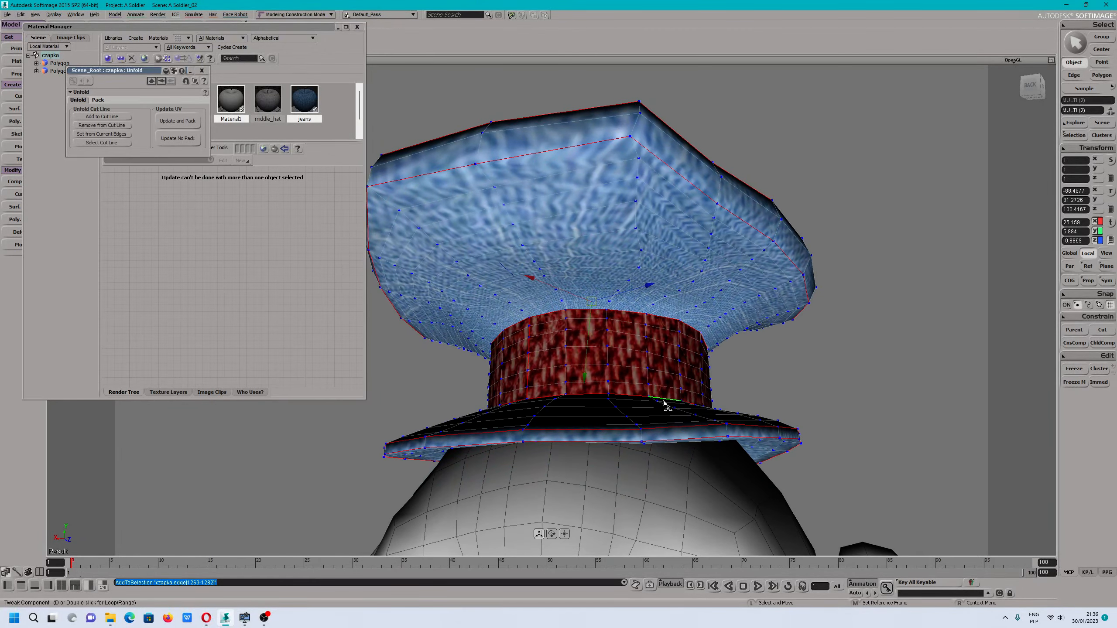
pyautogui.click(111, 135)
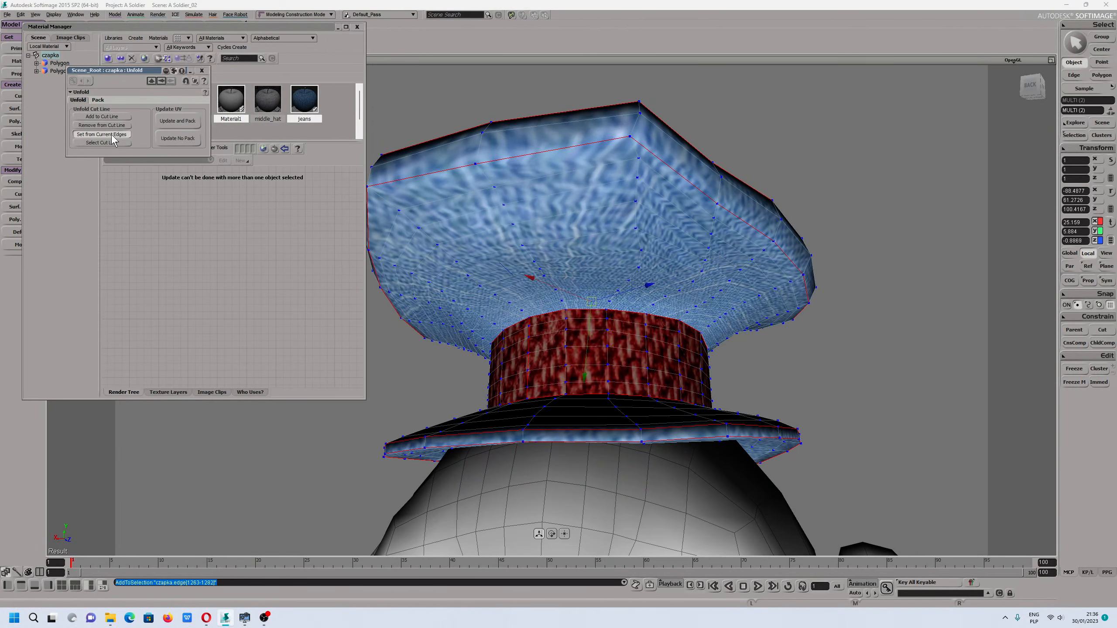
pyautogui.click(177, 138)
pyautogui.moveTo(539, 247); pyautogui.dragTo(632, 309)
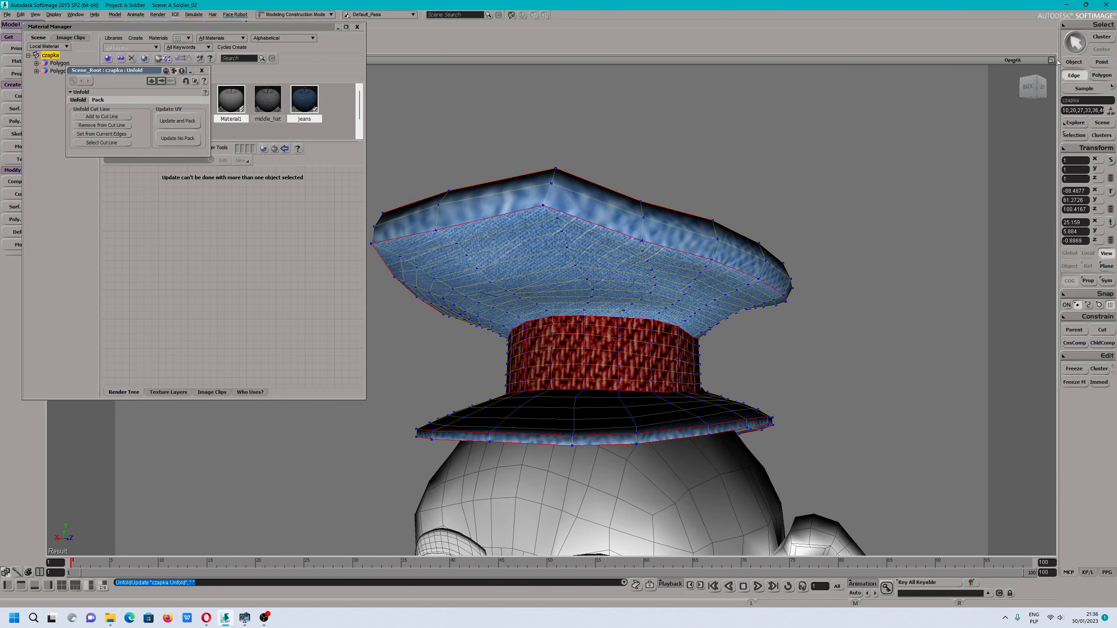
# Return to the four-view layout, close the unfold and material windows, and display the hat's UVs in the Texture Editor
pyautogui.click(1051, 60)
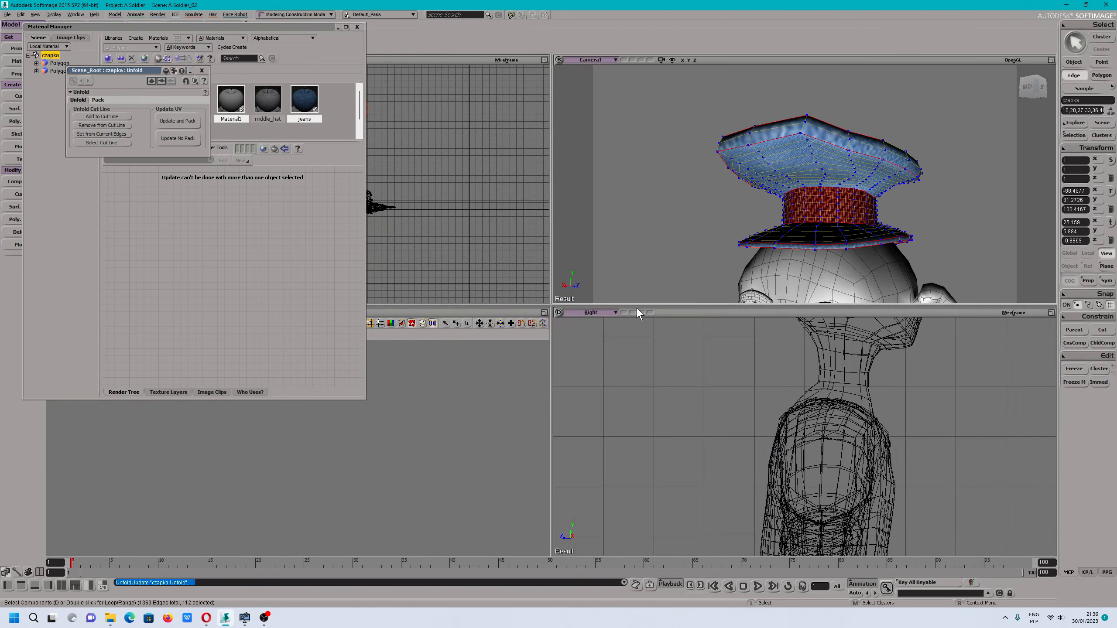
pyautogui.click(202, 71)
pyautogui.click(357, 27)
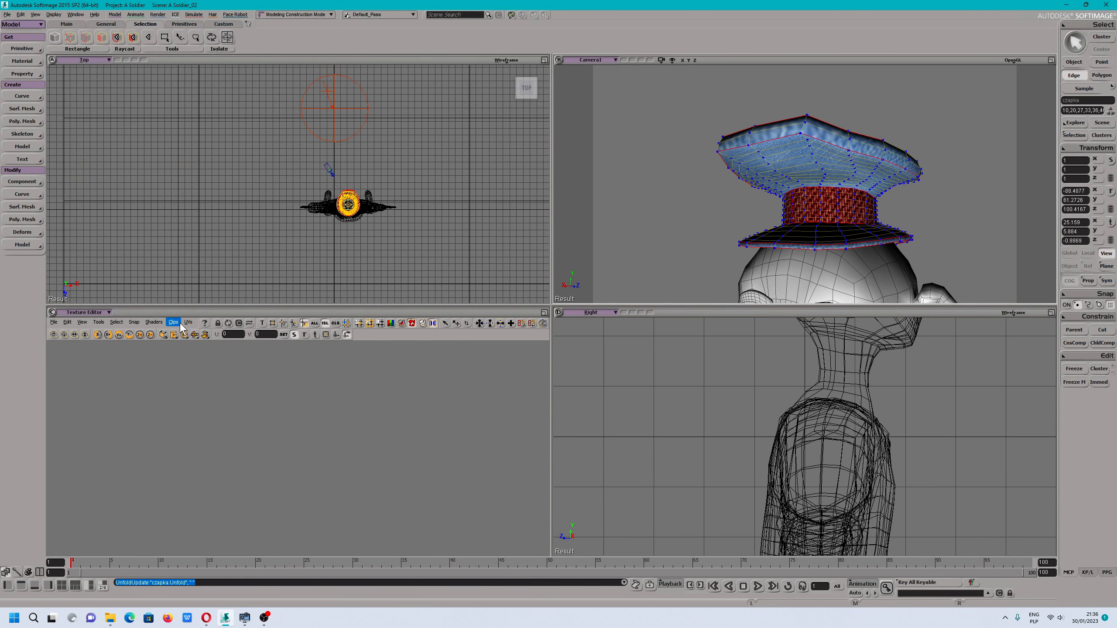
pyautogui.click(830, 199)
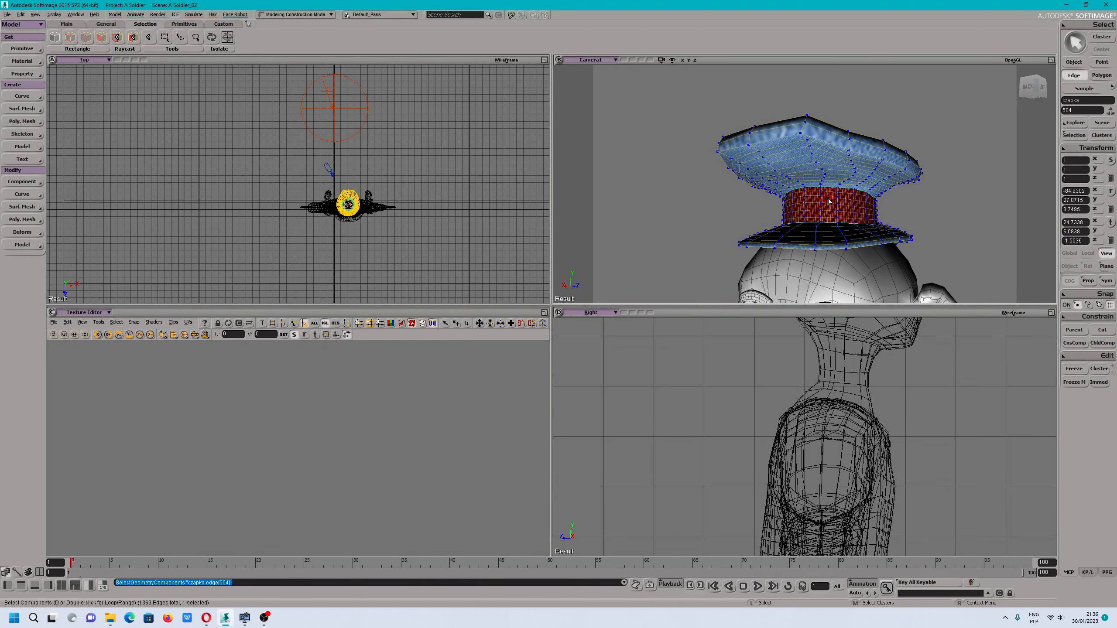
pyautogui.press('v')
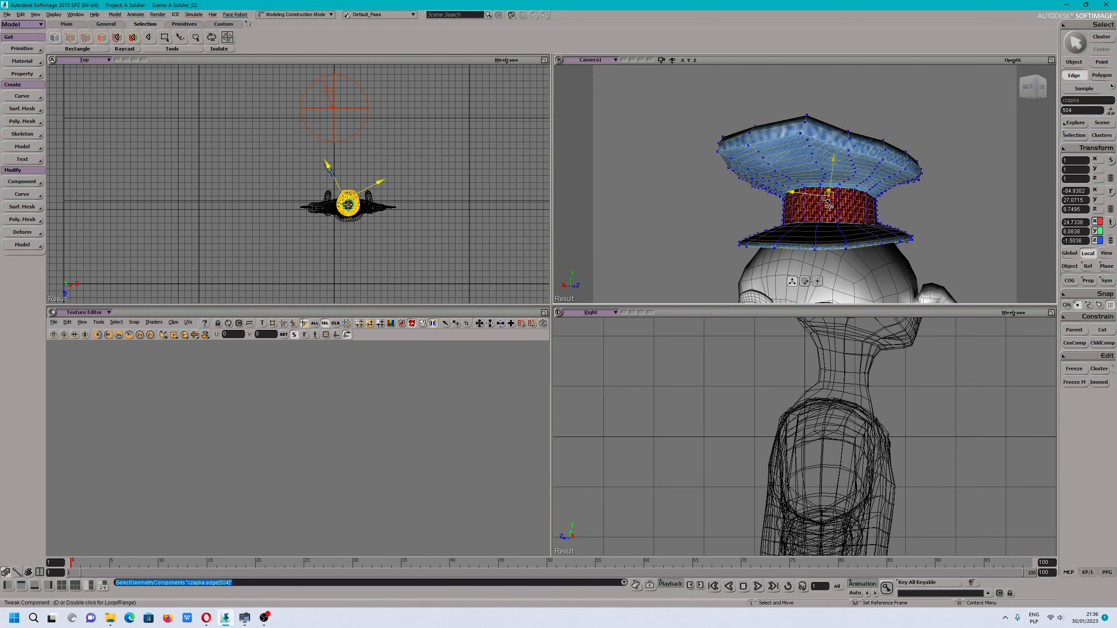
pyautogui.click(188, 323)
pyautogui.click(203, 347)
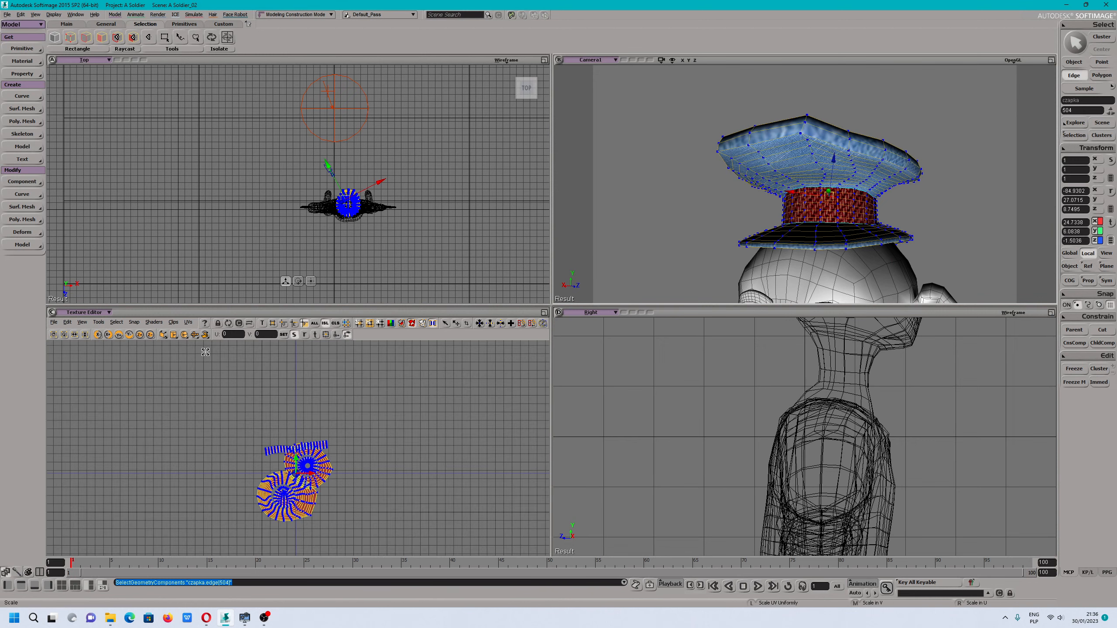
# Place the UV transform pivot on the middle of the red band's UV strip
pyautogui.scroll(5, 298, 450)
pyautogui.scroll(-5, 298, 450)
pyautogui.moveTo(397, 469); pyautogui.dragTo(397, 406)
pyautogui.click(337, 335)
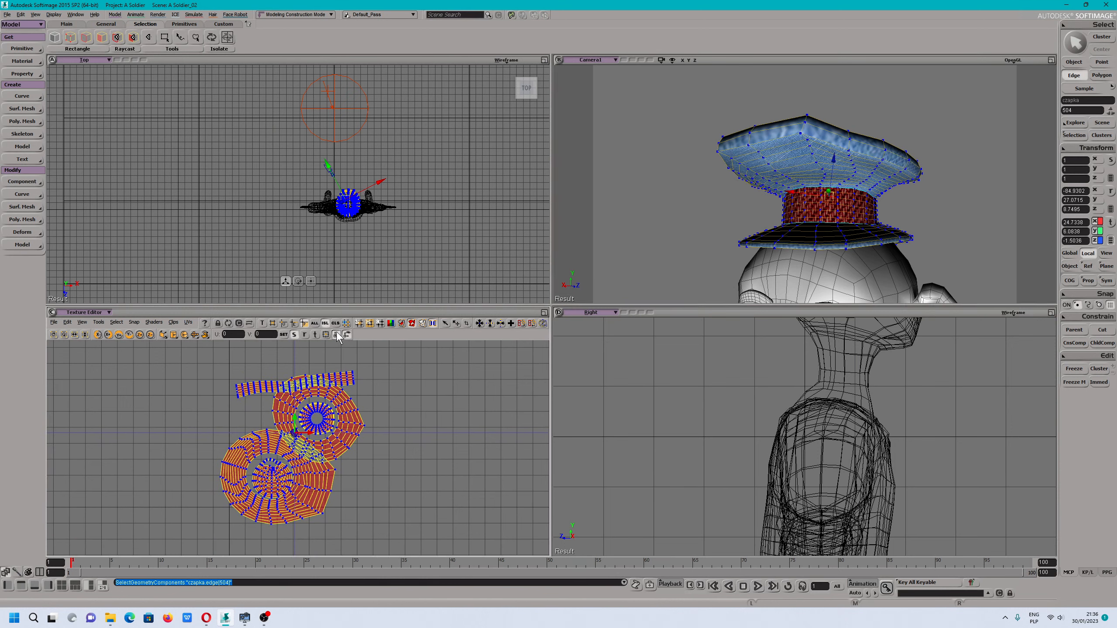
pyautogui.moveTo(295, 433); pyautogui.dragTo(291, 386)
pyautogui.scroll(1, 291, 386)
pyautogui.scroll(2, 290, 386)
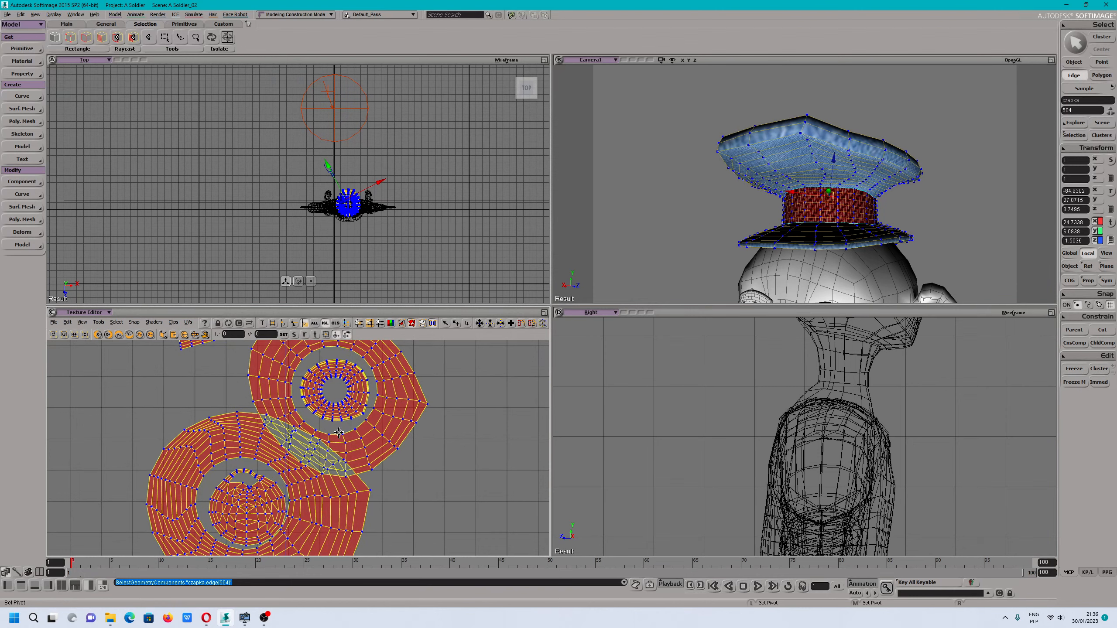
pyautogui.scroll(-5, 338, 433)
pyautogui.scroll(6, 298, 370)
pyautogui.scroll(-1, 304, 374)
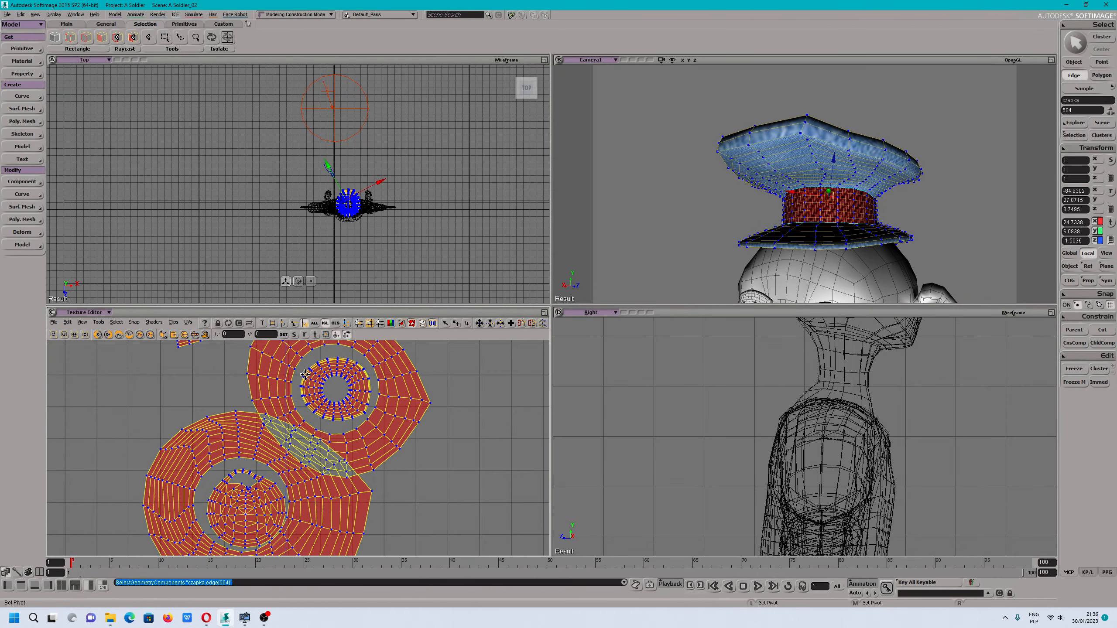
pyautogui.scroll(-3, 305, 374)
pyautogui.scroll(4, 303, 373)
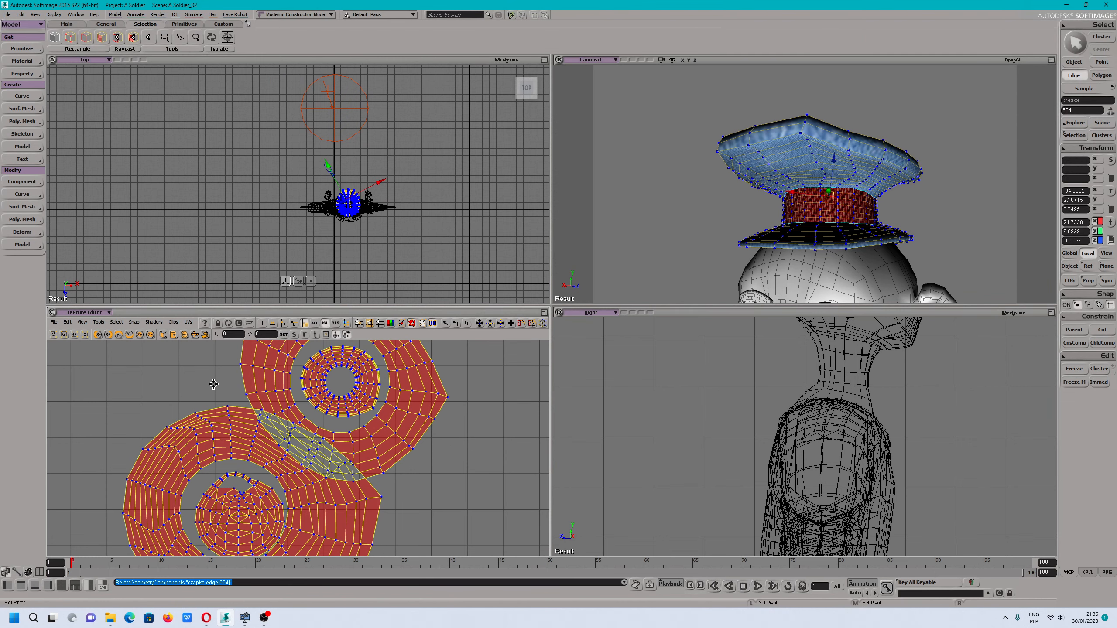
pyautogui.press('F12')
pyautogui.press('F12')
pyautogui.scroll(-5, 374, 380)
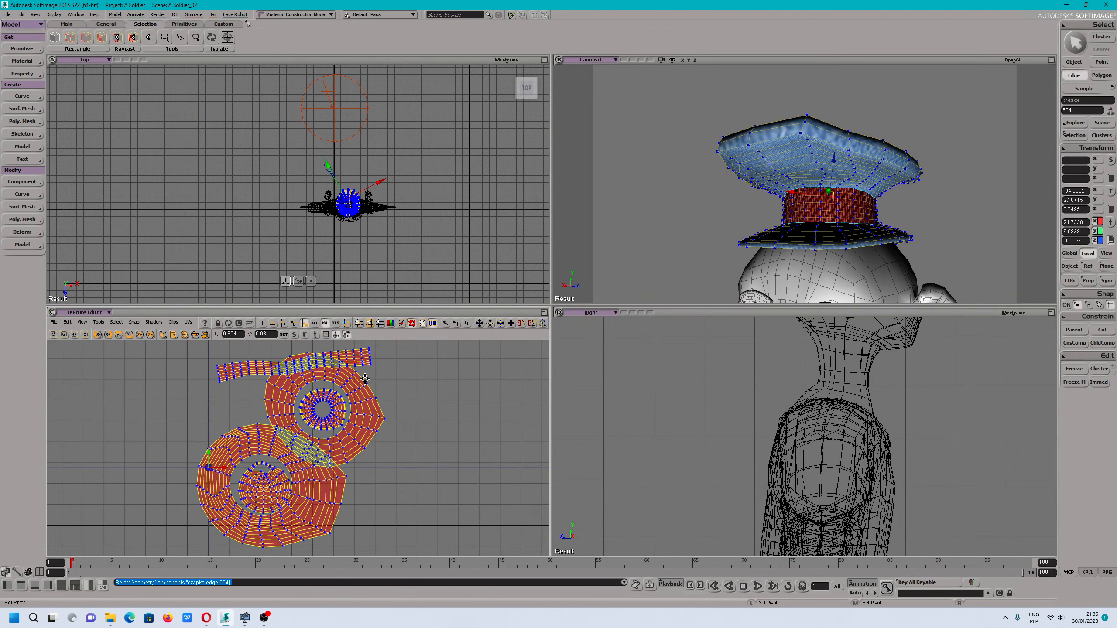
pyautogui.click(298, 371)
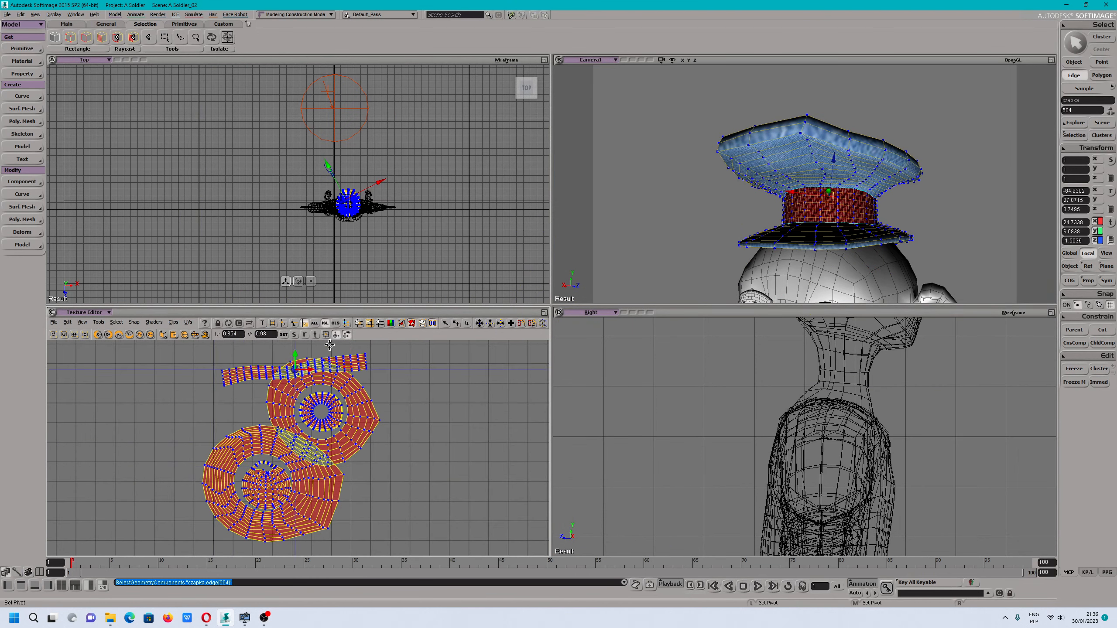
pyautogui.click(313, 335)
pyautogui.moveTo(329, 380); pyautogui.dragTo(330, 395, button='middle')
pyautogui.hotkey('ctrl', 'z')
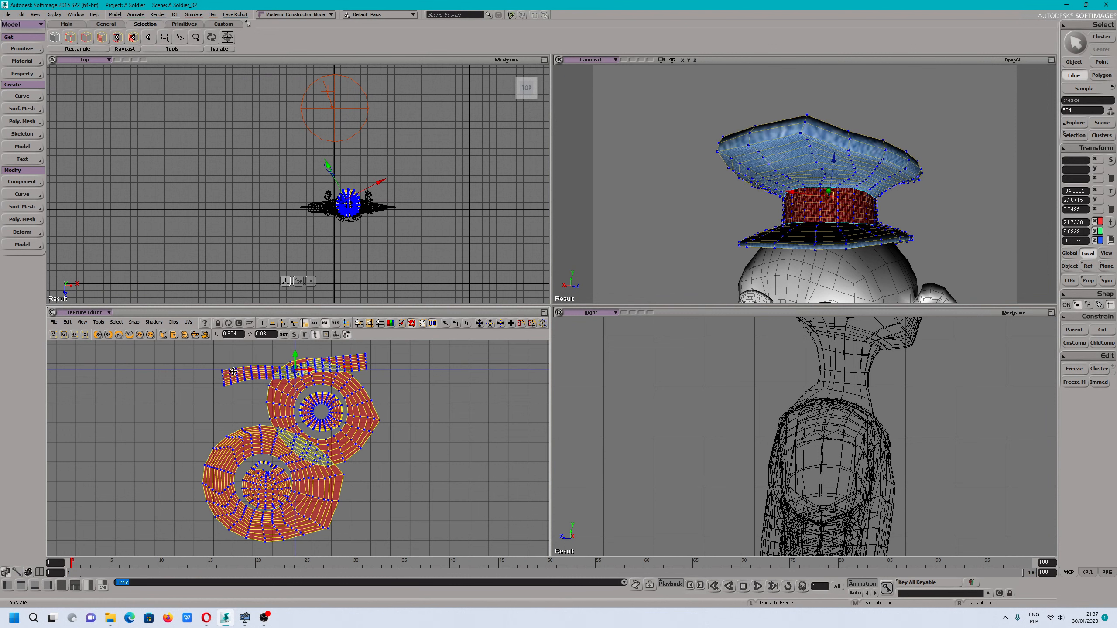
# Select the red band's UV strip and scale it up uniformly by a factor of about 3.8
pyautogui.press('t')
pyautogui.moveTo(243, 373); pyautogui.dragTo(273, 399)
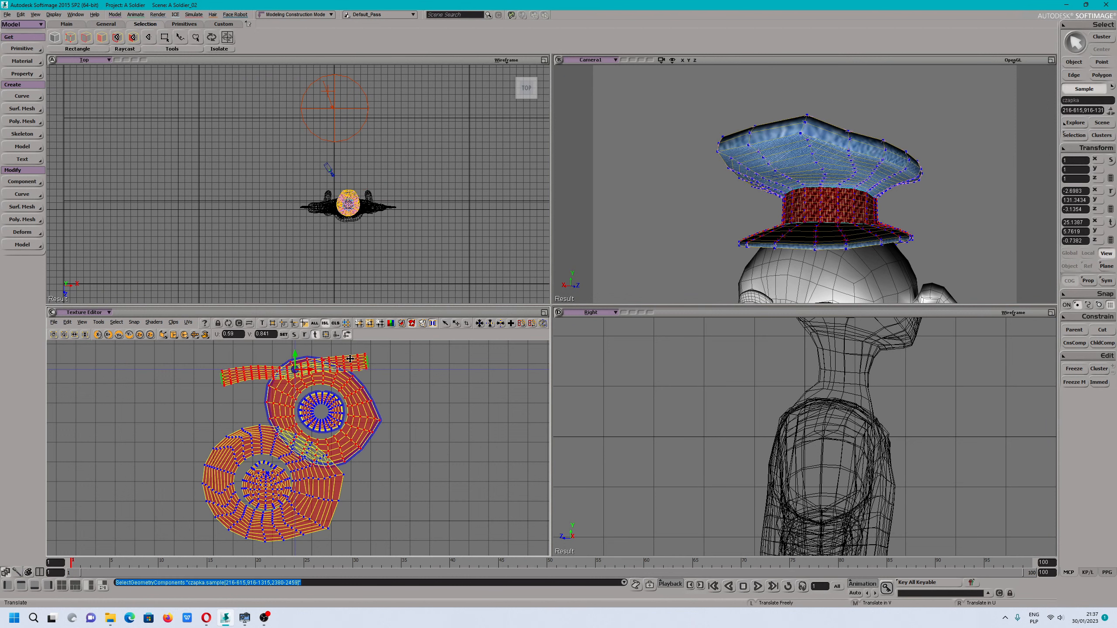
pyautogui.click(313, 334)
pyautogui.moveTo(234, 363); pyautogui.dragTo(238, 387)
pyautogui.press('x')
pyautogui.moveTo(308, 371); pyautogui.dragTo(366, 376)
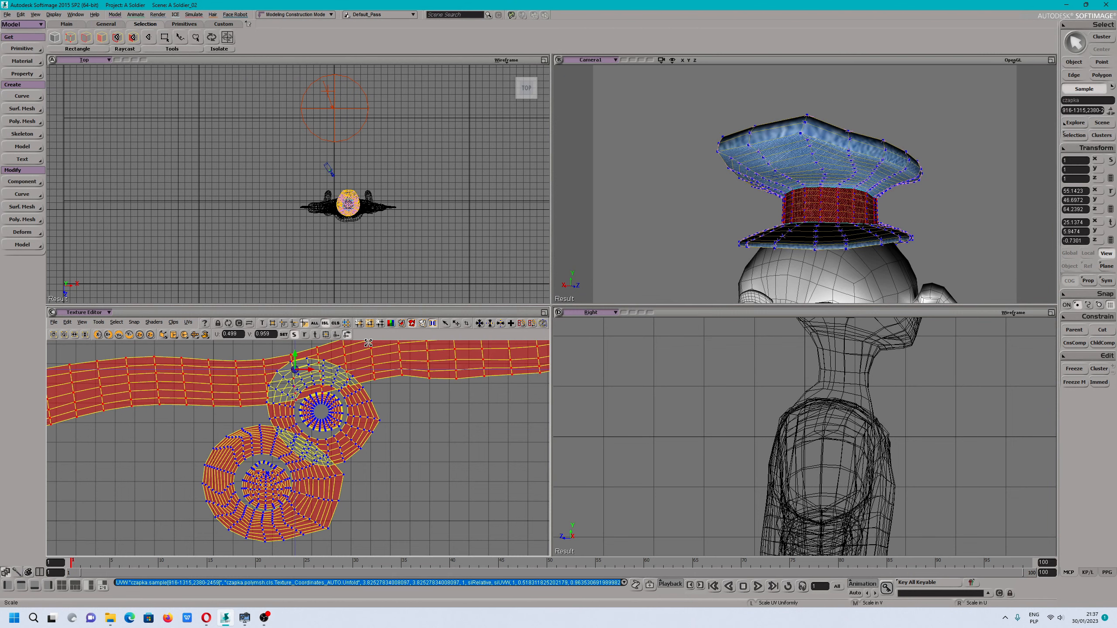
# Select the crown underside's ring-shaped UV island, set the pivot on its upper part, and scale it up uniformly about 2.2 times
pyautogui.click(233, 467)
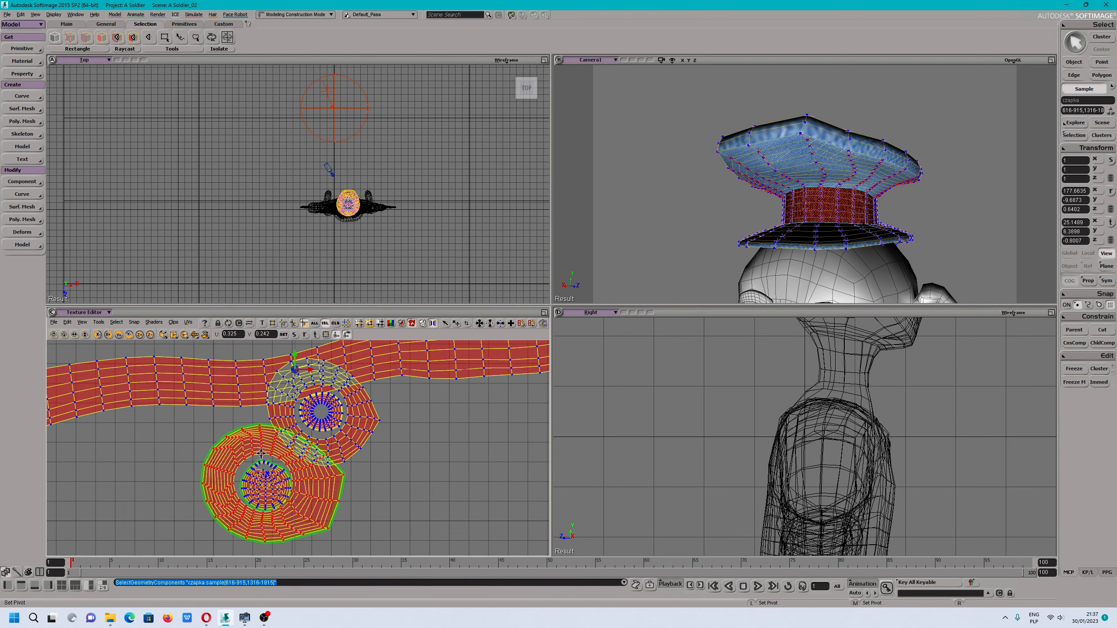
pyautogui.keyDown('alt'); pyautogui.click(268, 446); pyautogui.keyUp('alt')
pyautogui.press('x')
pyautogui.moveTo(283, 434); pyautogui.dragTo(341, 428)
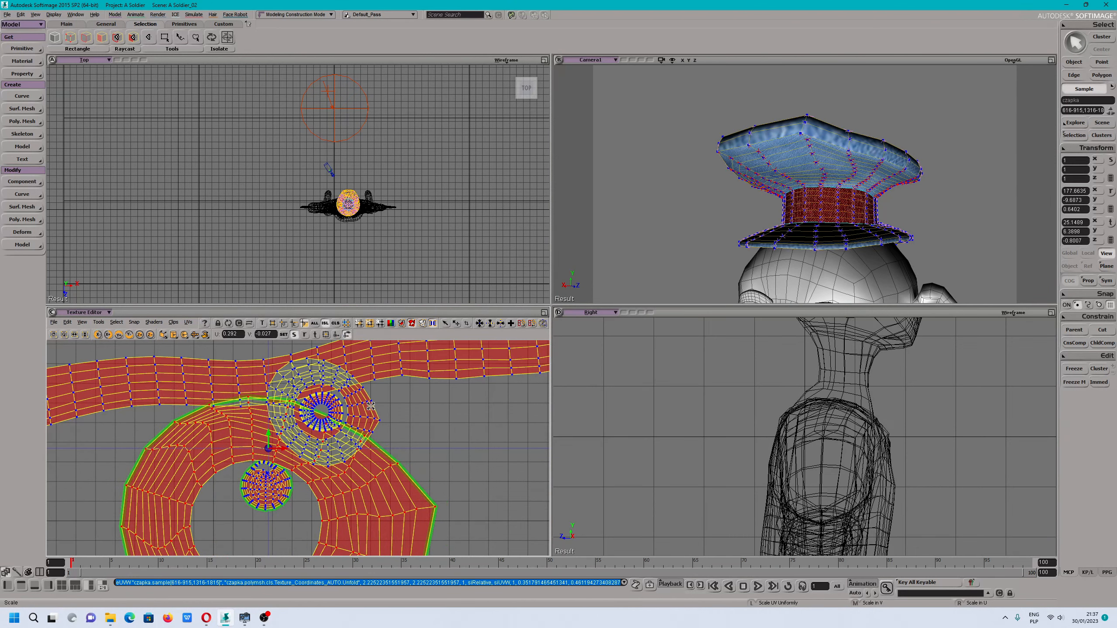
pyautogui.click(338, 404)
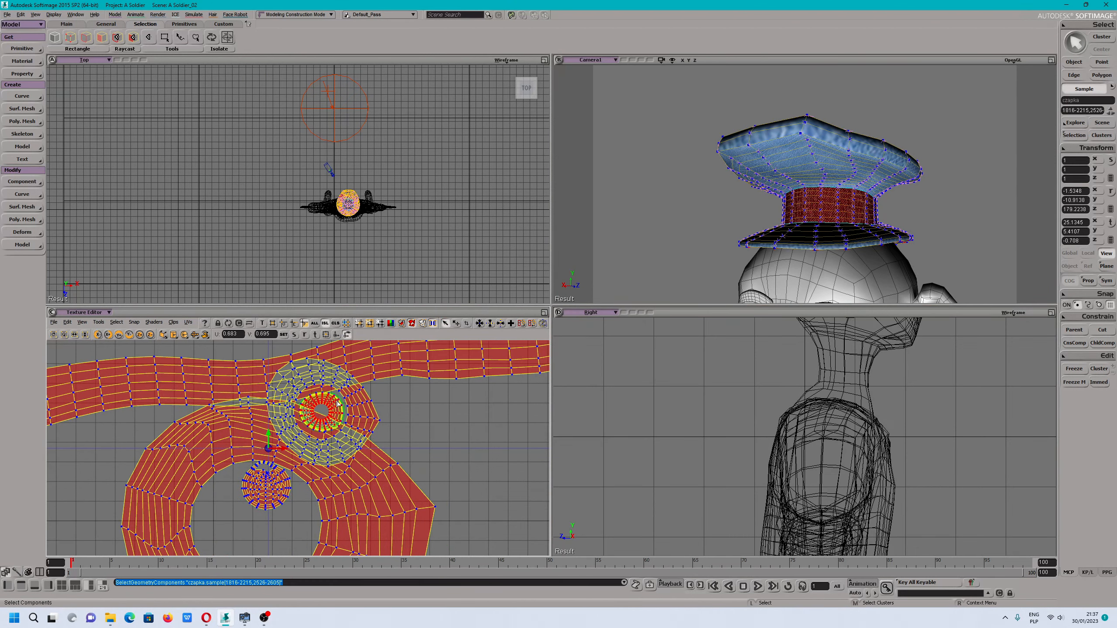
pyautogui.moveTo(339, 399); pyautogui.dragTo(324, 410)
pyautogui.hotkey('ctrl', 'z')
# Select the brim's ring-shaped UV island, set the pivot near its centre, and scale it up uniformly about 1.66 times
pyautogui.press('space')
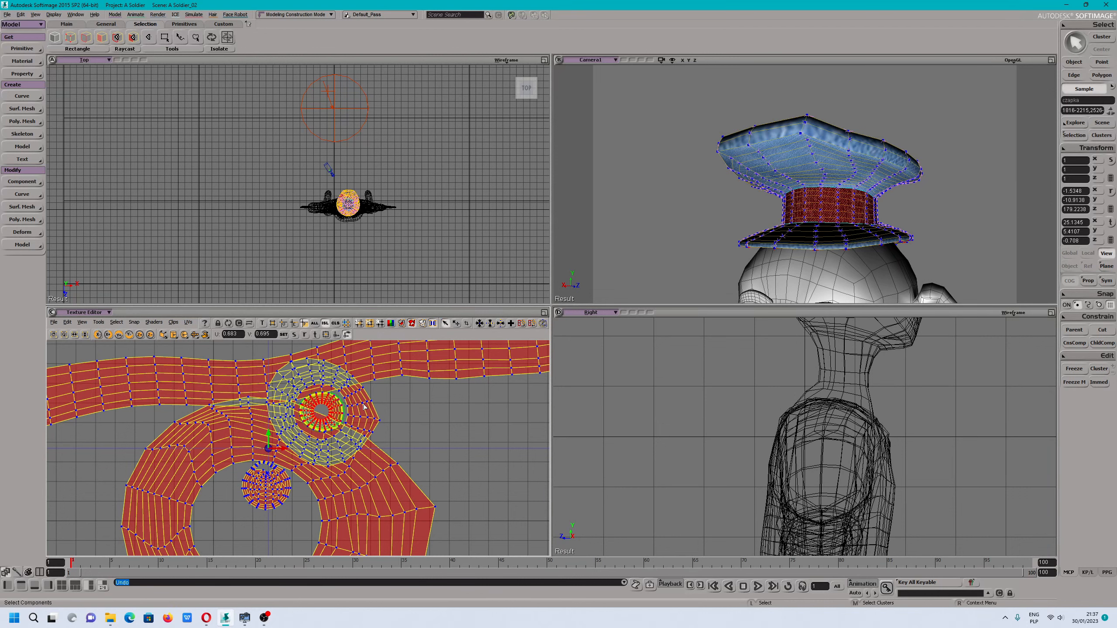
pyautogui.click(364, 408)
pyautogui.click(336, 334)
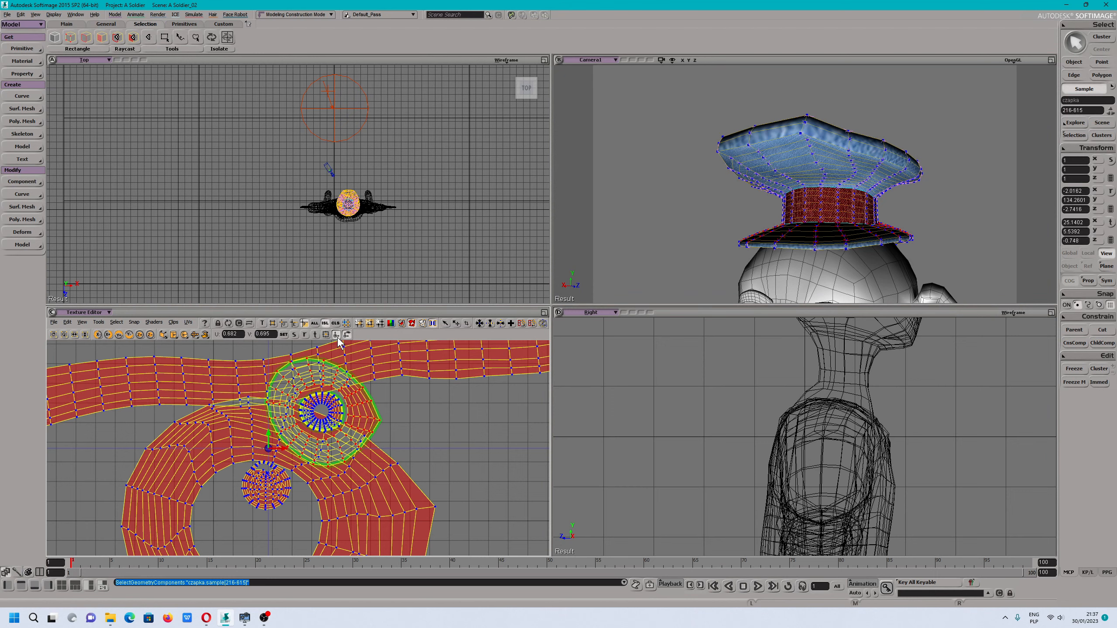
pyautogui.click(323, 400)
pyautogui.press('x')
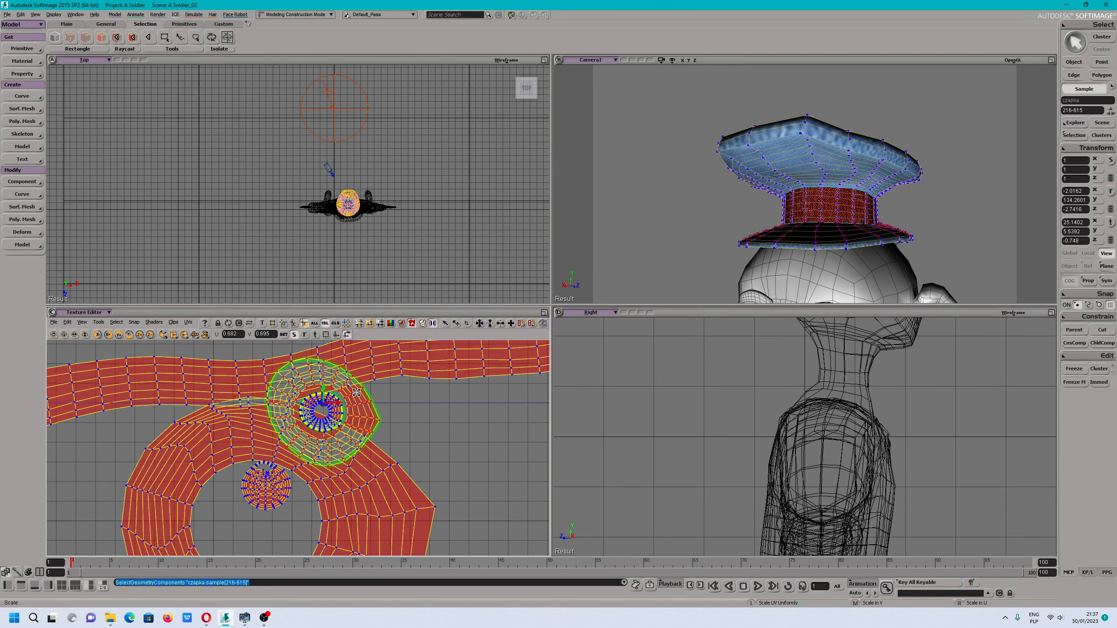
pyautogui.moveTo(357, 393); pyautogui.dragTo(383, 376)
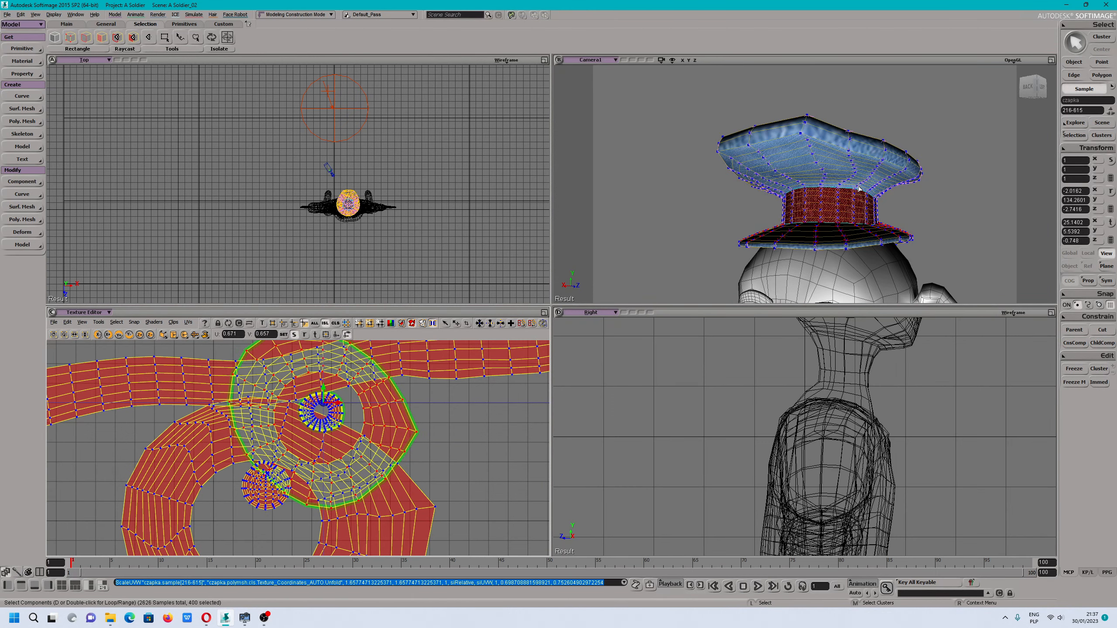
# Render the current pass with the hat seen from behind to check its textures, and dismiss the render
pyautogui.scroll(3, 857, 185)
pyautogui.scroll(-1, 857, 185)
pyautogui.moveTo(857, 185)
pyautogui.keyDown('alt'); pyautogui.mouseDown()
pyautogui.moveTo(840, 259)
pyautogui.moveTo(869, 171)
pyautogui.mouseUp(); pyautogui.keyUp('alt')
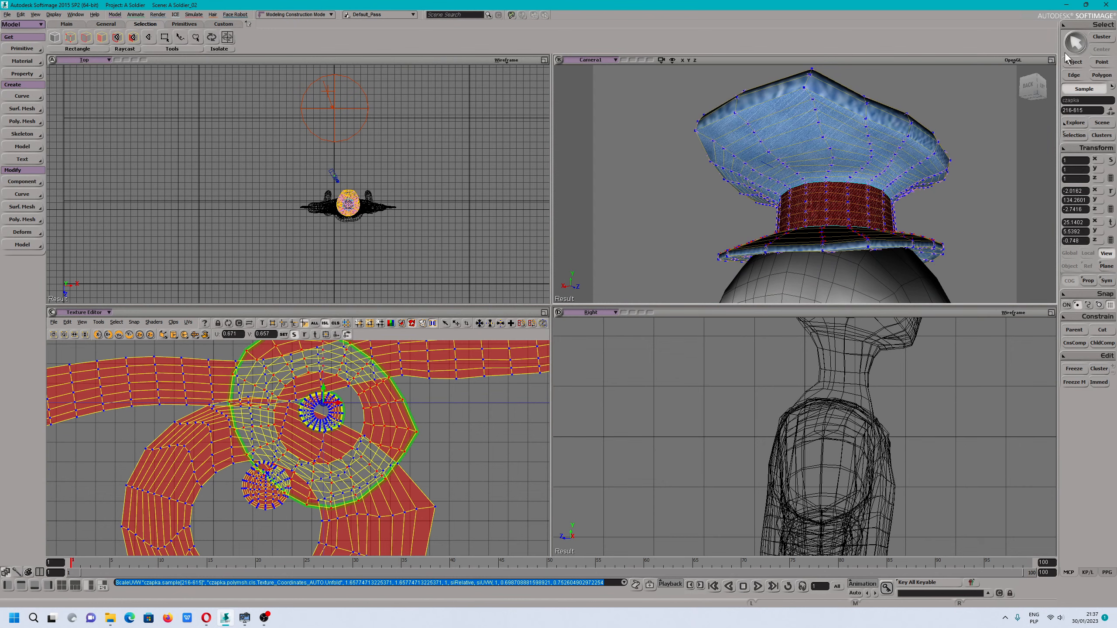
pyautogui.click(1051, 60)
pyautogui.scroll(-1, 628, 259)
pyautogui.keyDown('alt'); pyautogui.moveTo(651, 260); pyautogui.dragTo(677, 253); pyautogui.keyUp('alt')
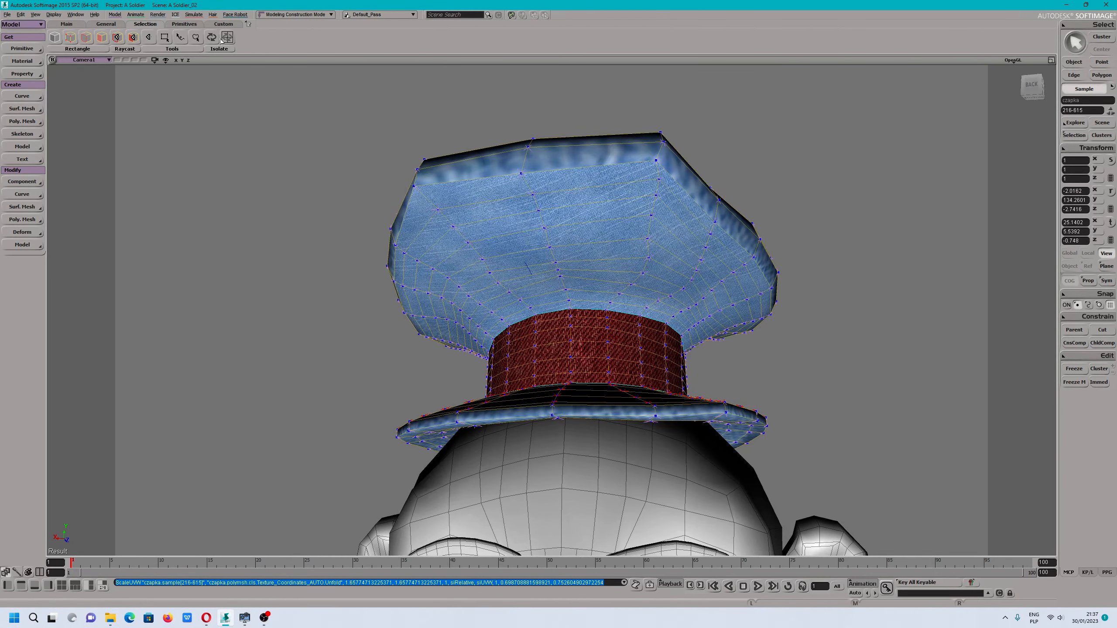
pyautogui.click(158, 14)
pyautogui.moveTo(179, 139)
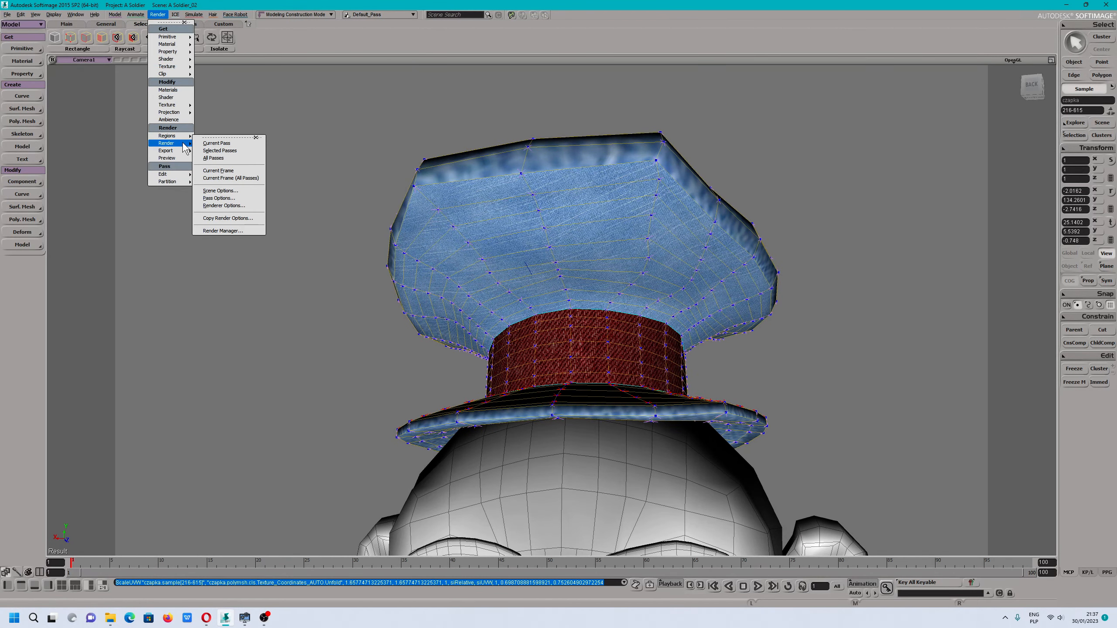
pyautogui.click(225, 143)
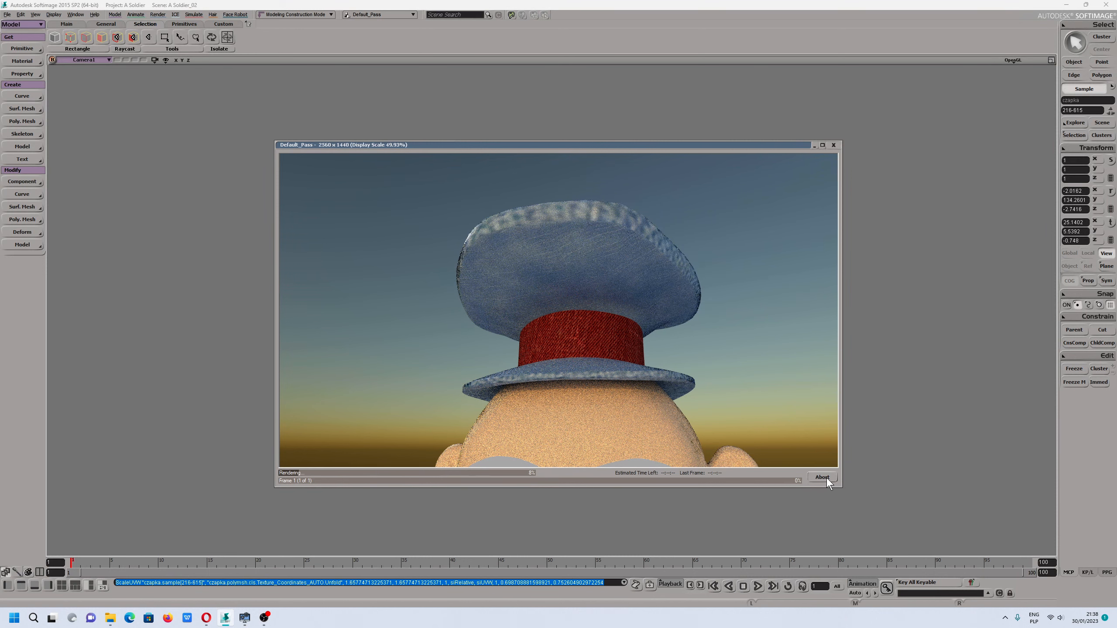
pyautogui.press('Escape')
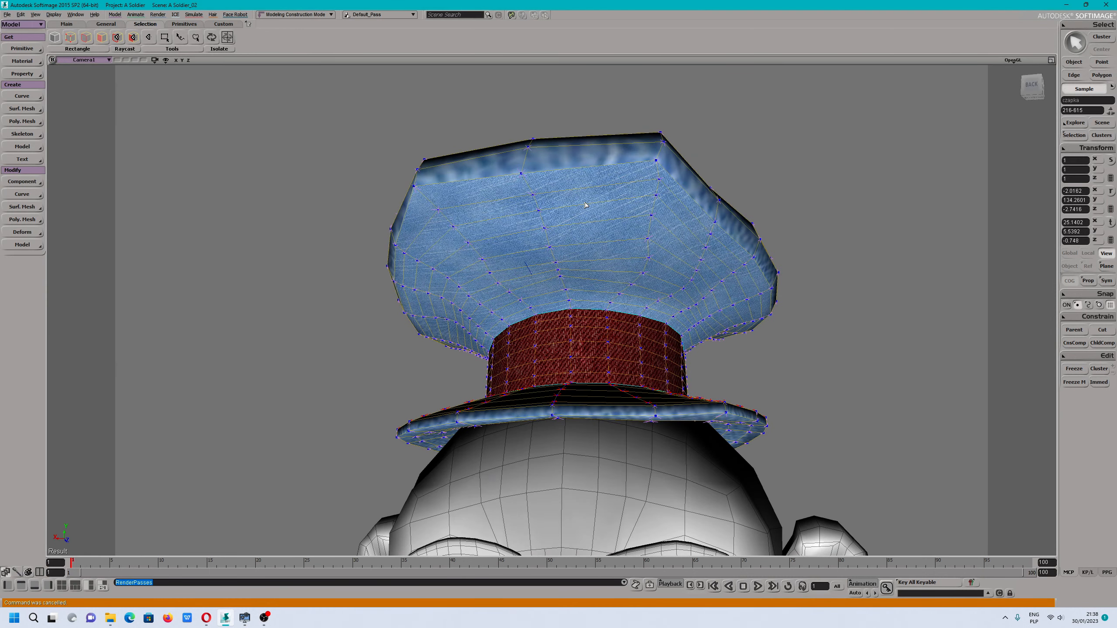
# Select a polygon on the crown's rim and pick the hat's Unfold property from its list of components
pyautogui.press('u')
pyautogui.click(591, 156)
pyautogui.click(1082, 136)
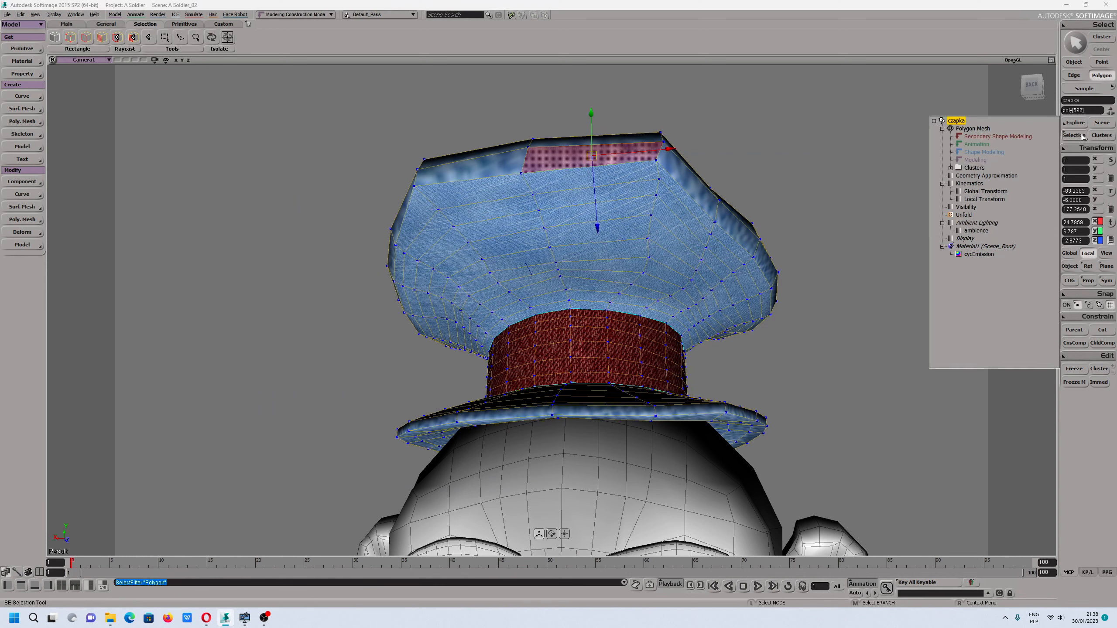
pyautogui.click(964, 215)
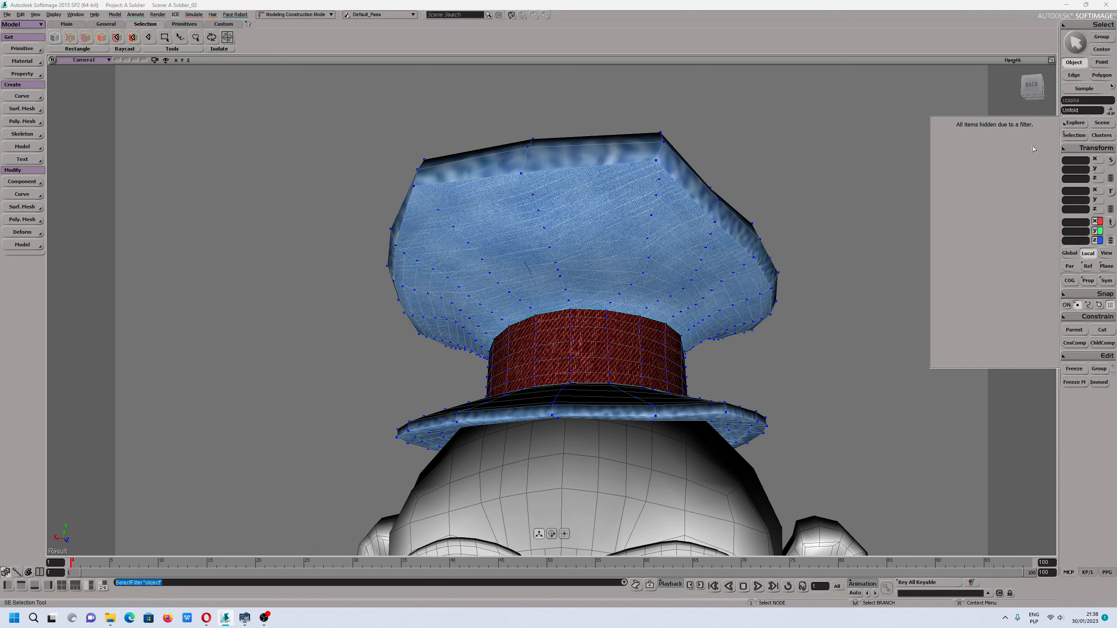
# Inspect the properties of the hat's Texture_Coordinates_AUTO cluster and close them
pyautogui.press('m')
pyautogui.click(628, 283)
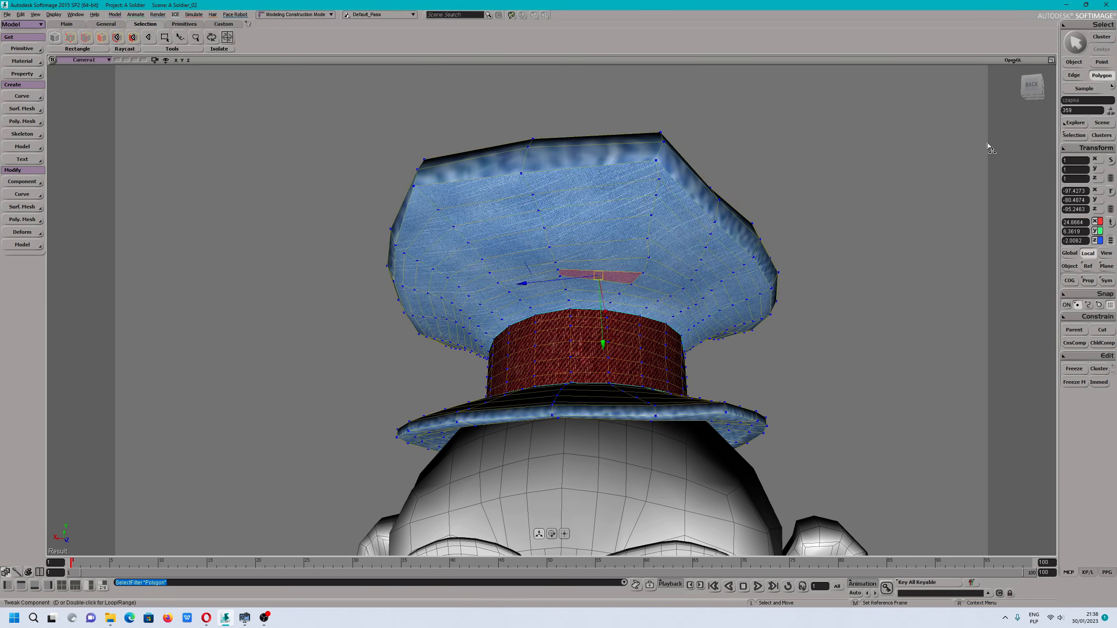
pyautogui.click(1094, 136)
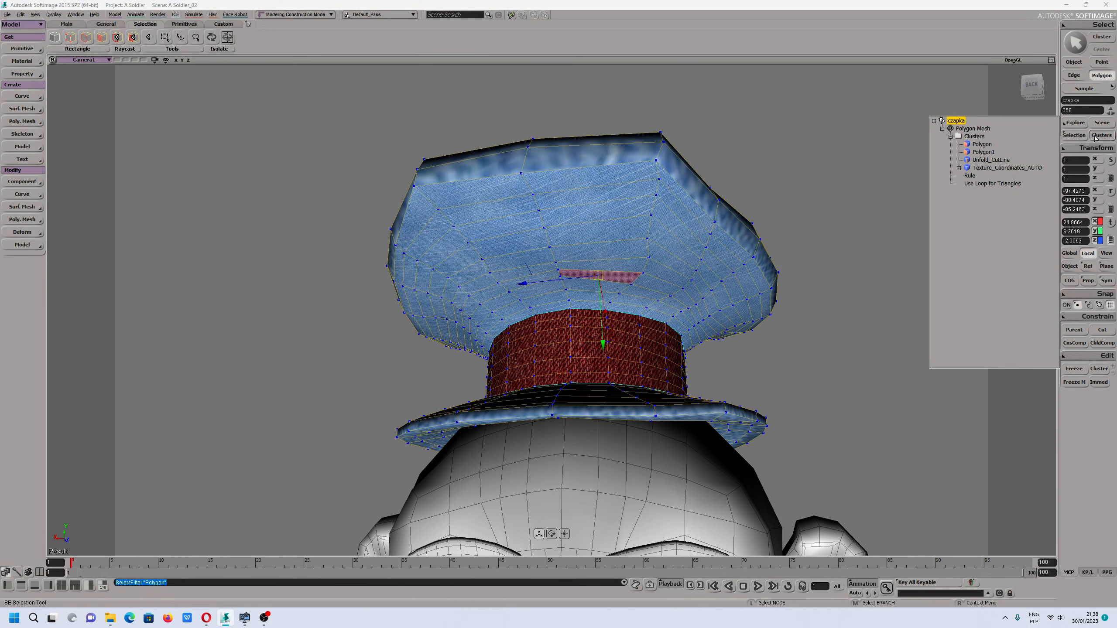
pyautogui.doubleClick(987, 168)
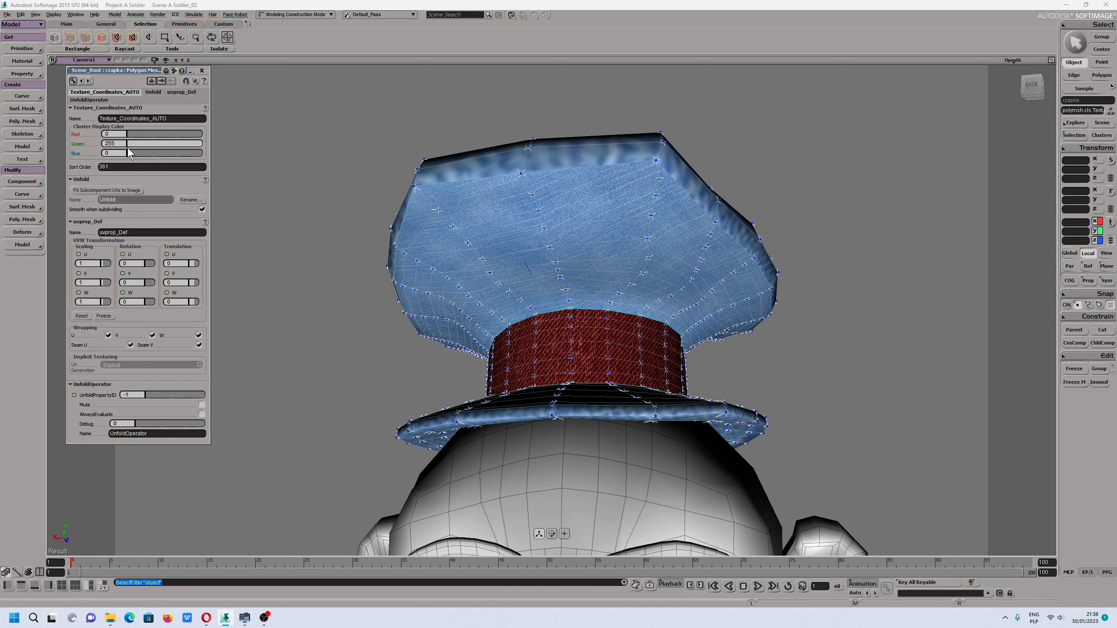
pyautogui.click(202, 71)
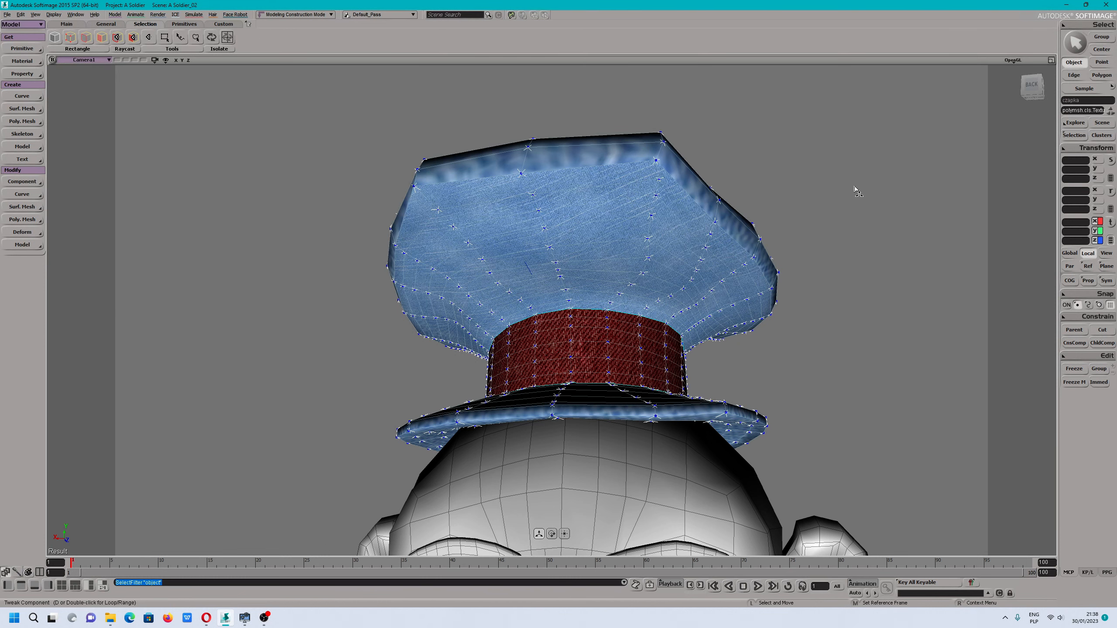
# Open the properties of the hat's Unfold operation from its components
pyautogui.click(1080, 140)
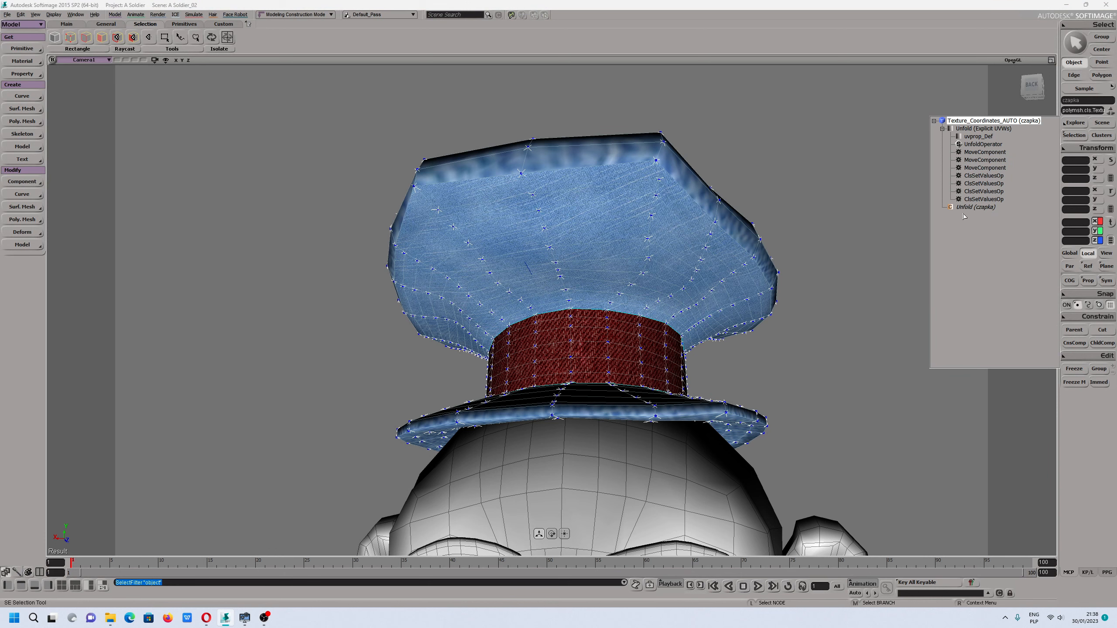
pyautogui.click(975, 207)
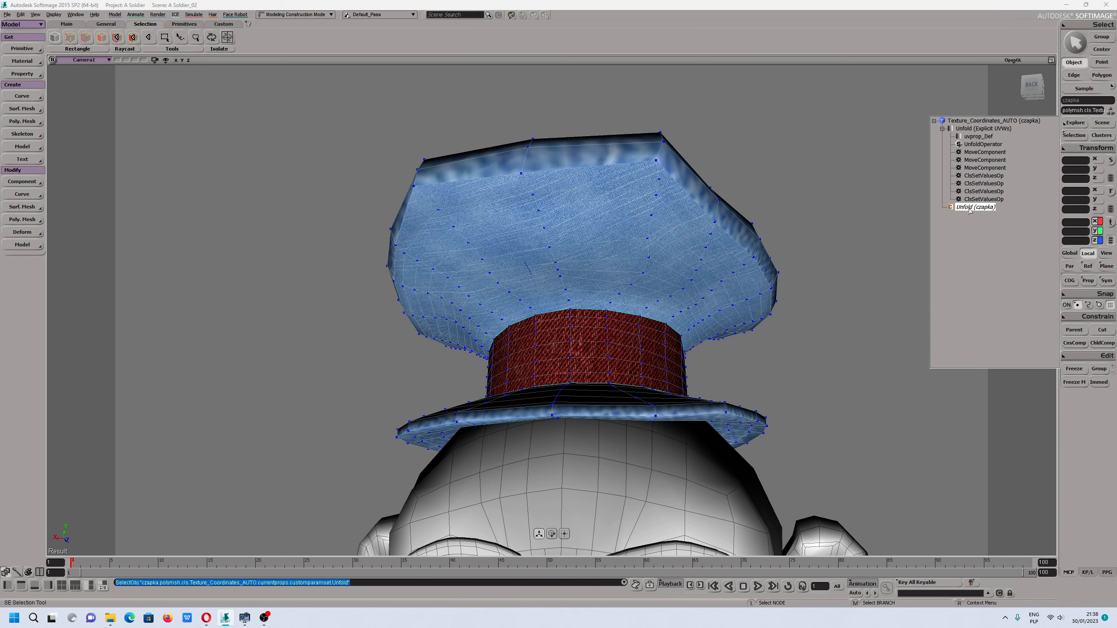
pyautogui.click(812, 215)
pyautogui.press('u')
pyautogui.click(725, 239)
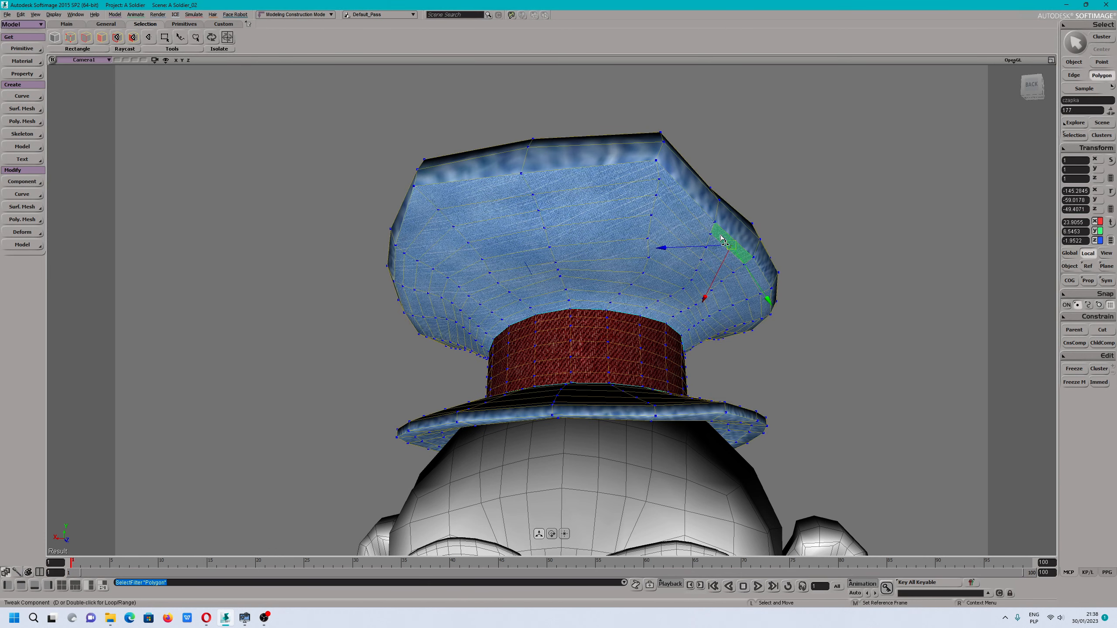
pyautogui.click(1070, 135)
pyautogui.doubleClick(963, 218)
pyautogui.press('m')
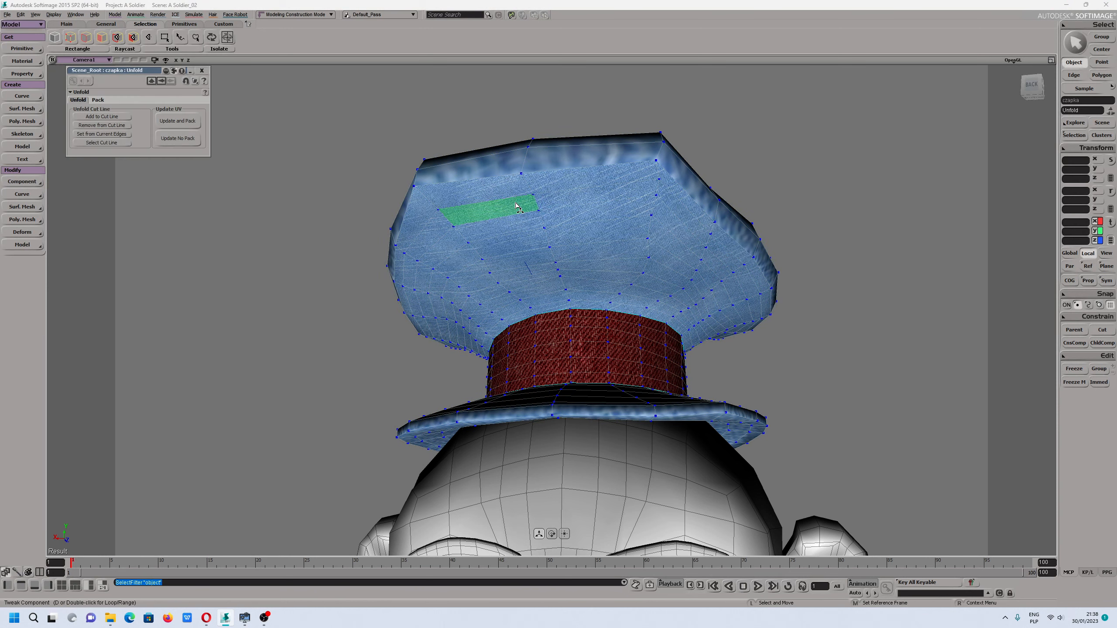
# Select the edge loop around the crown's lower rim and add the loop where the crown meets the red band
pyautogui.click(499, 178)
pyautogui.doubleClick(553, 176)
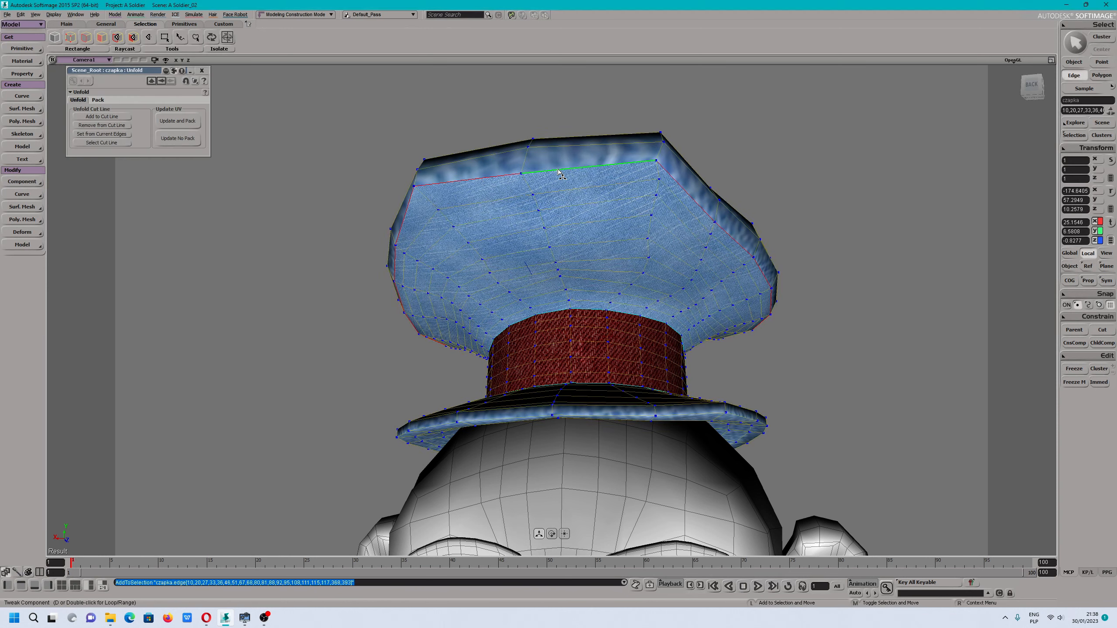
pyautogui.keyDown('shift'); pyautogui.doubleClick(659, 325); pyautogui.keyUp('shift')
pyautogui.press('s')
pyautogui.moveTo(646, 358); pyautogui.dragTo(630, 356)
pyautogui.press('m')
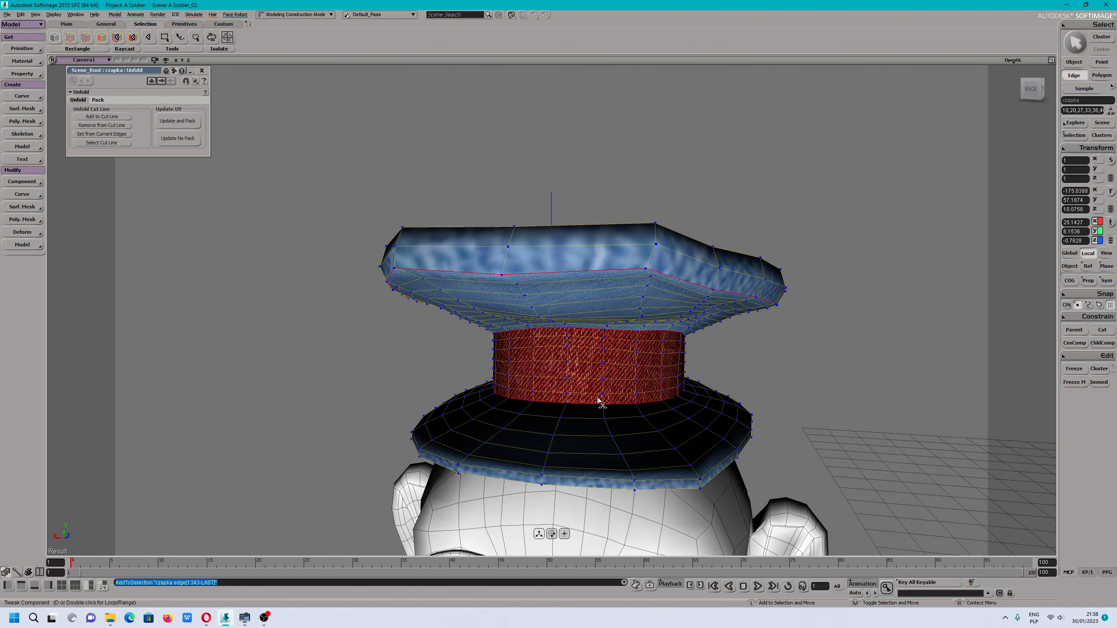
# Add the edge loops along both sides of the brim's outer rim to the selection
pyautogui.click(558, 481)
pyautogui.keyDown('shift'); pyautogui.doubleClick(557, 478); pyautogui.keyUp('shift')
pyautogui.keyDown('shift'); pyautogui.doubleClick(561, 487); pyautogui.keyUp('shift')
pyautogui.press('s')
pyautogui.moveTo(649, 356); pyautogui.dragTo(629, 407)
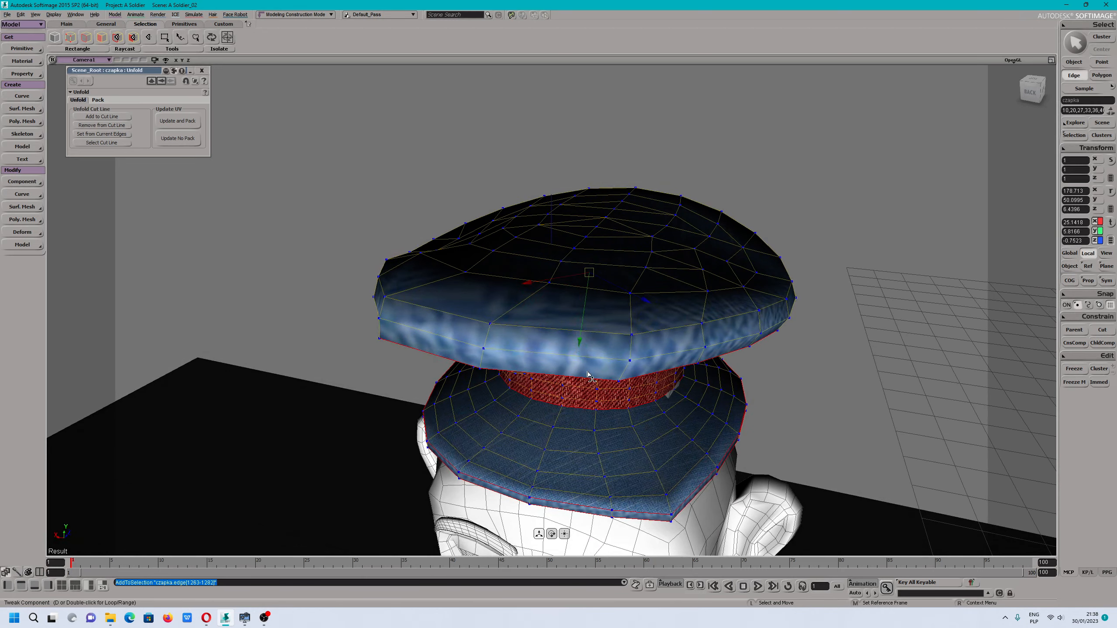
# Add the remaining edges around the crown's upper rim to the selection until the loop encircles the top
pyautogui.keyDown('shift'); pyautogui.doubleClick(499, 325); pyautogui.keyUp('shift')
pyautogui.keyDown('shift'); pyautogui.click(767, 307); pyautogui.keyUp('shift')
pyautogui.press('s')
pyautogui.moveTo(772, 310); pyautogui.dragTo(721, 332)
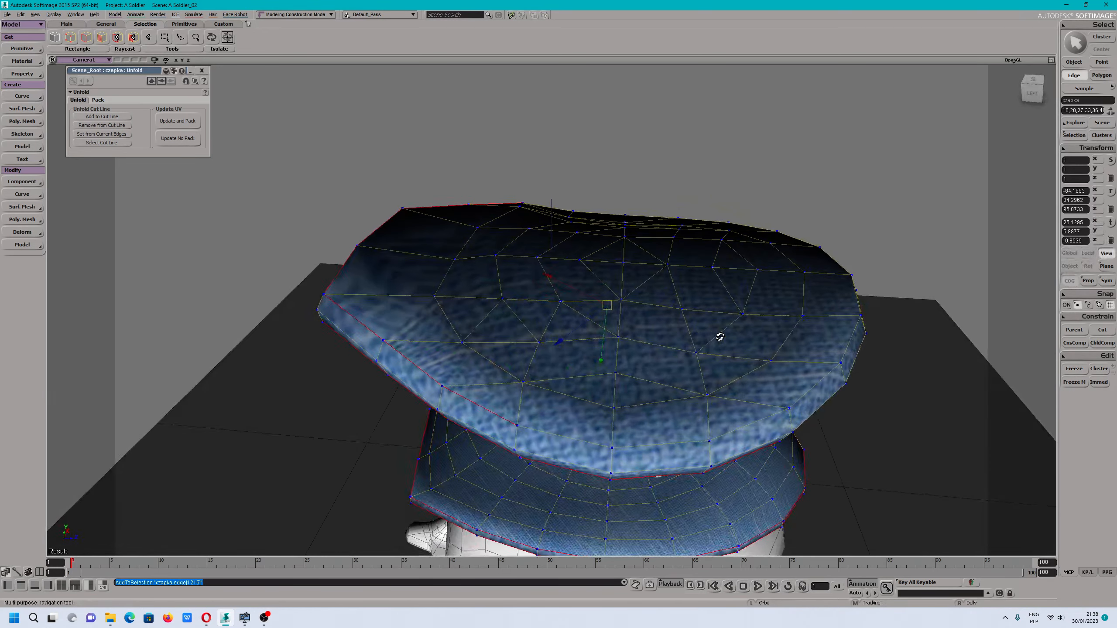
pyautogui.keyDown('shift'); pyautogui.doubleClick(760, 425); pyautogui.keyUp('shift')
pyautogui.moveTo(816, 377); pyautogui.dragTo(647, 369)
pyautogui.keyDown('shift'); pyautogui.doubleClick(640, 364); pyautogui.keyUp('shift')
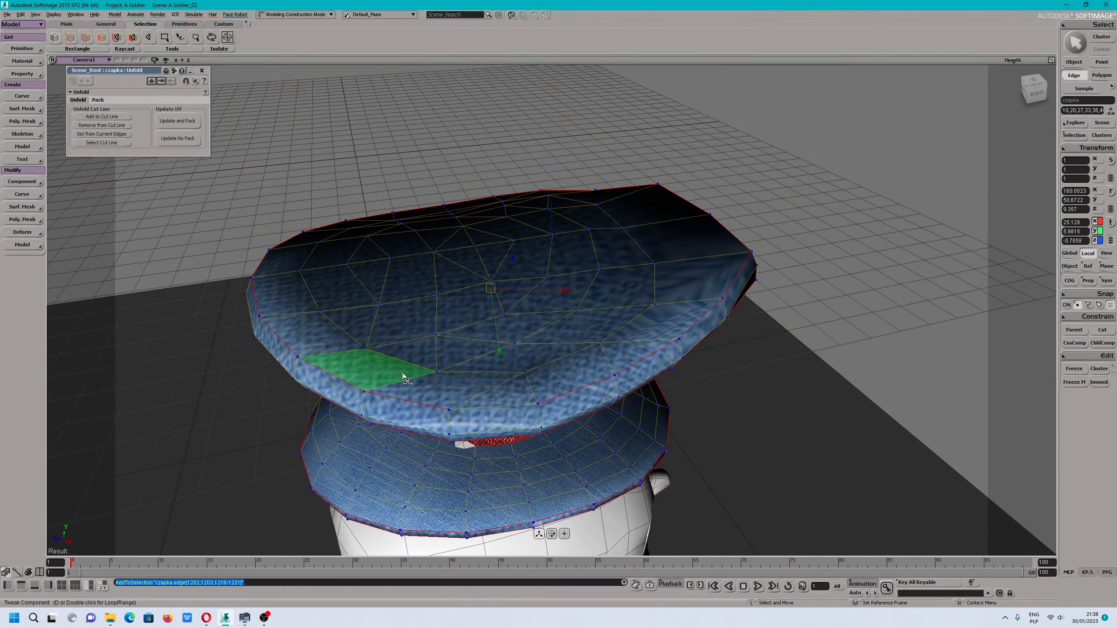
# Add a vertical edge across the crown's rear rim and a column of vertical edges down the red band's back to the selection
pyautogui.keyDown('alt'); pyautogui.moveTo(404, 373); pyautogui.dragTo(591, 279); pyautogui.keyUp('alt')
pyautogui.keyDown('shift'); pyautogui.click(519, 256); pyautogui.keyUp('shift')
pyautogui.keyDown('shift'); pyautogui.click(533, 297); pyautogui.keyUp('shift')
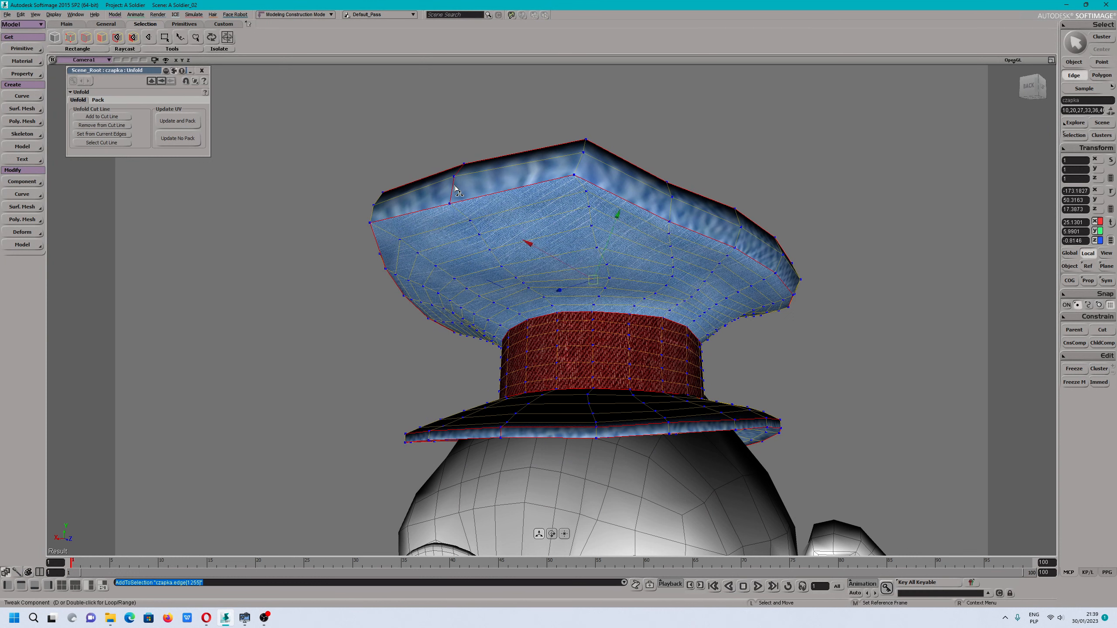
pyautogui.keyDown('alt'); pyautogui.moveTo(564, 316); pyautogui.dragTo(567, 365); pyautogui.keyUp('alt')
pyautogui.scroll(3, 568, 365)
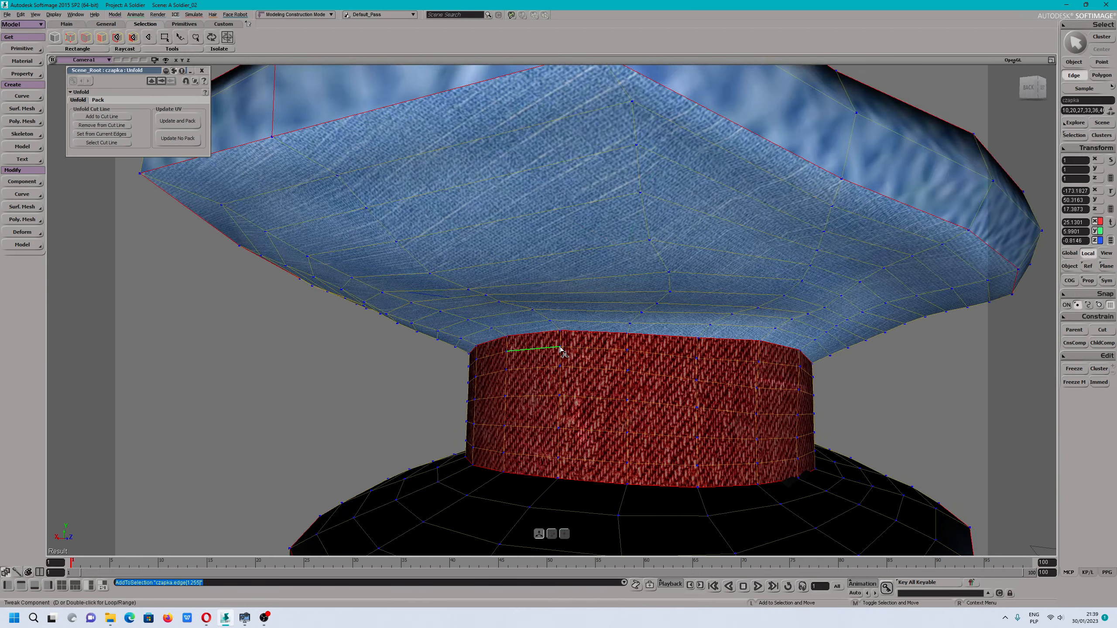
pyautogui.click(560, 347)
pyautogui.click(560, 381)
pyautogui.click(563, 468)
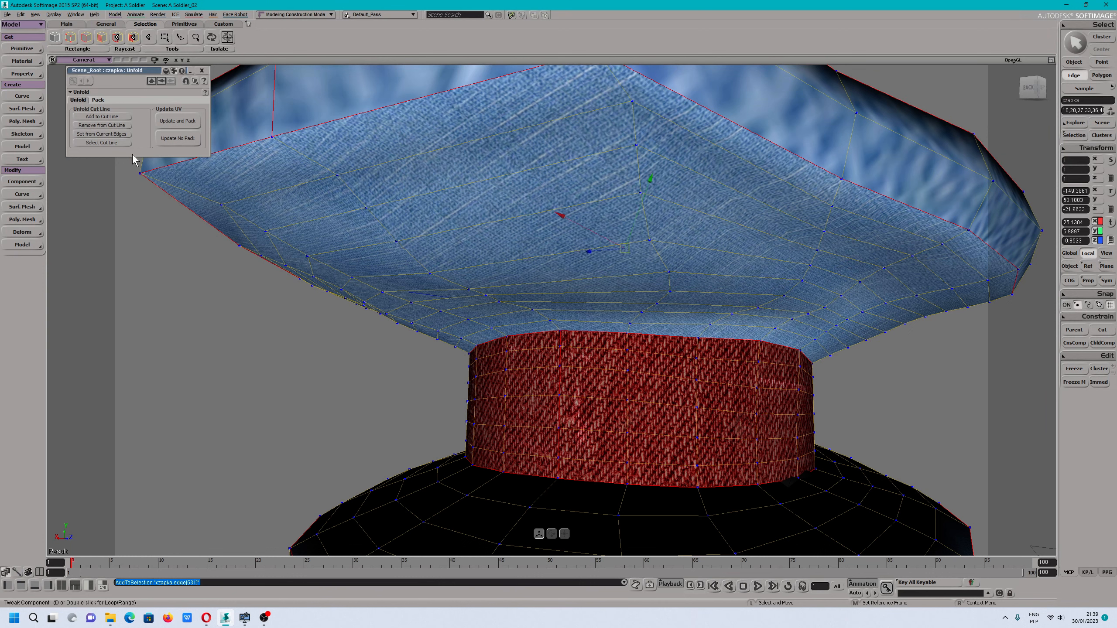
# Set the unfold cut line from the selected edges and update the hat's UVs without packing
pyautogui.click(111, 142)
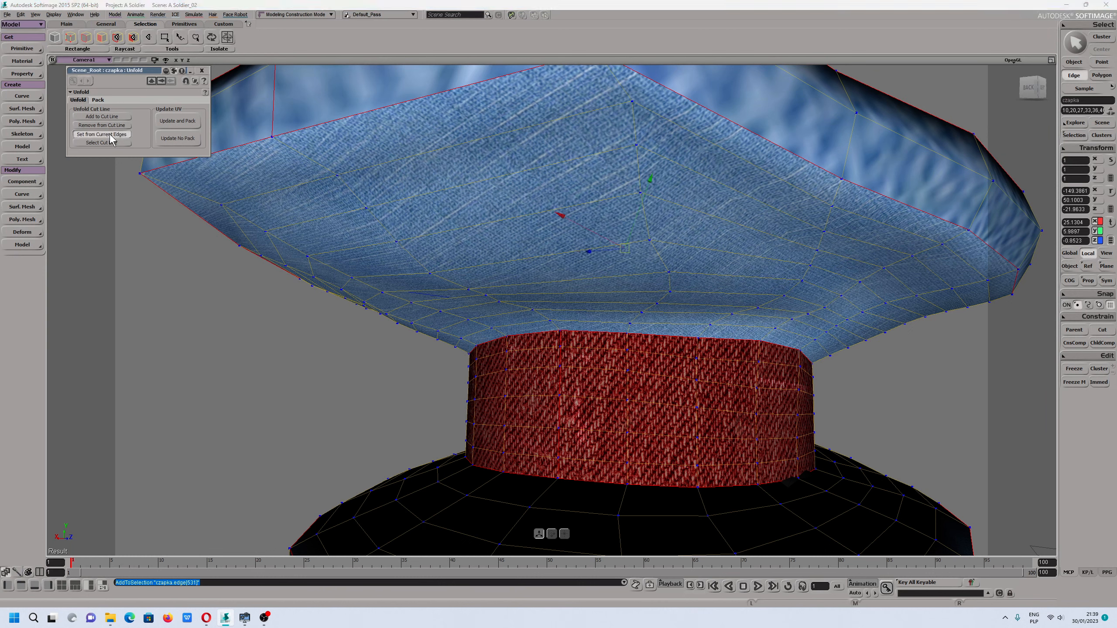
pyautogui.click(176, 140)
pyautogui.scroll(-5, 403, 189)
pyautogui.keyDown('alt'); pyautogui.moveTo(497, 251); pyautogui.dragTo(561, 324); pyautogui.keyUp('alt')
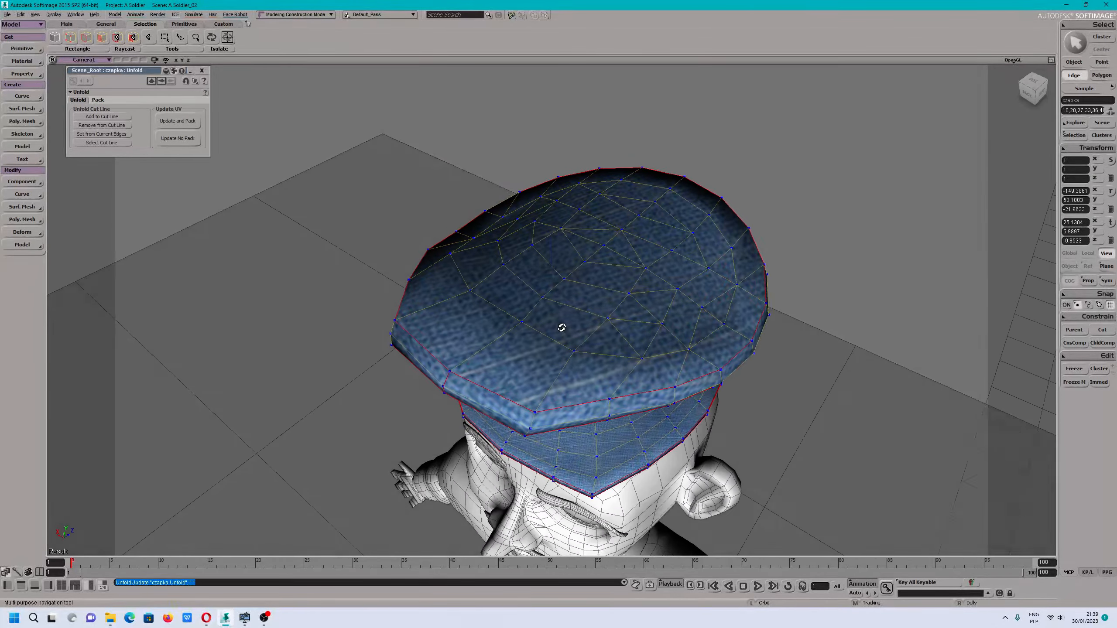
# Restore the four-view layout and select the polygon at the front of the crown's top
pyautogui.click(1050, 59)
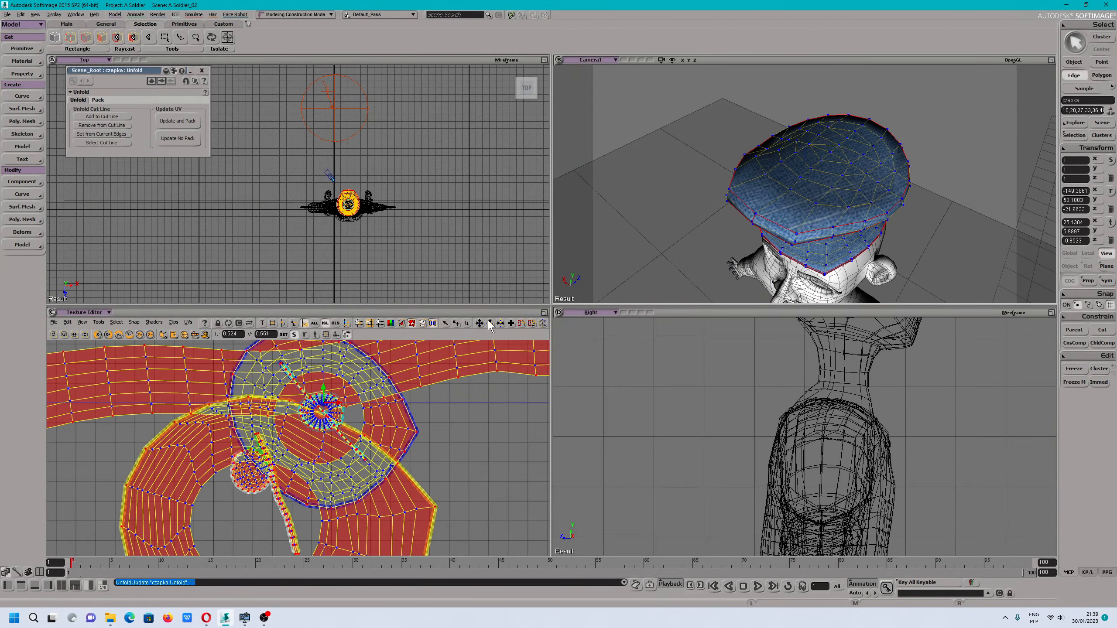
pyautogui.scroll(-2, 363, 389)
pyautogui.scroll(3, 796, 191)
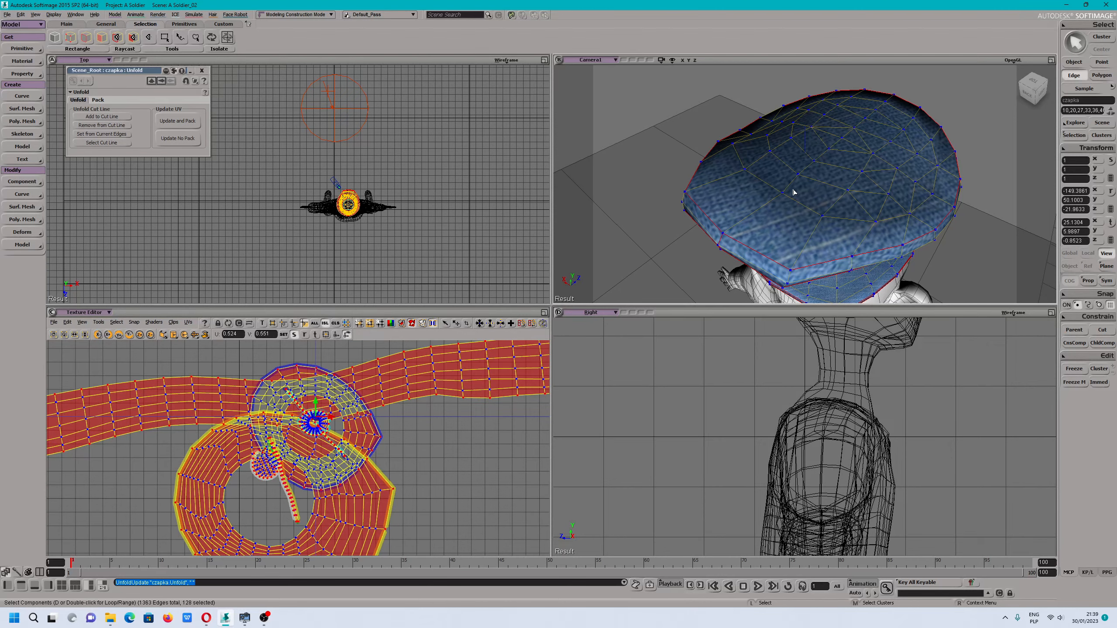
pyautogui.press('m')
pyautogui.click(763, 220)
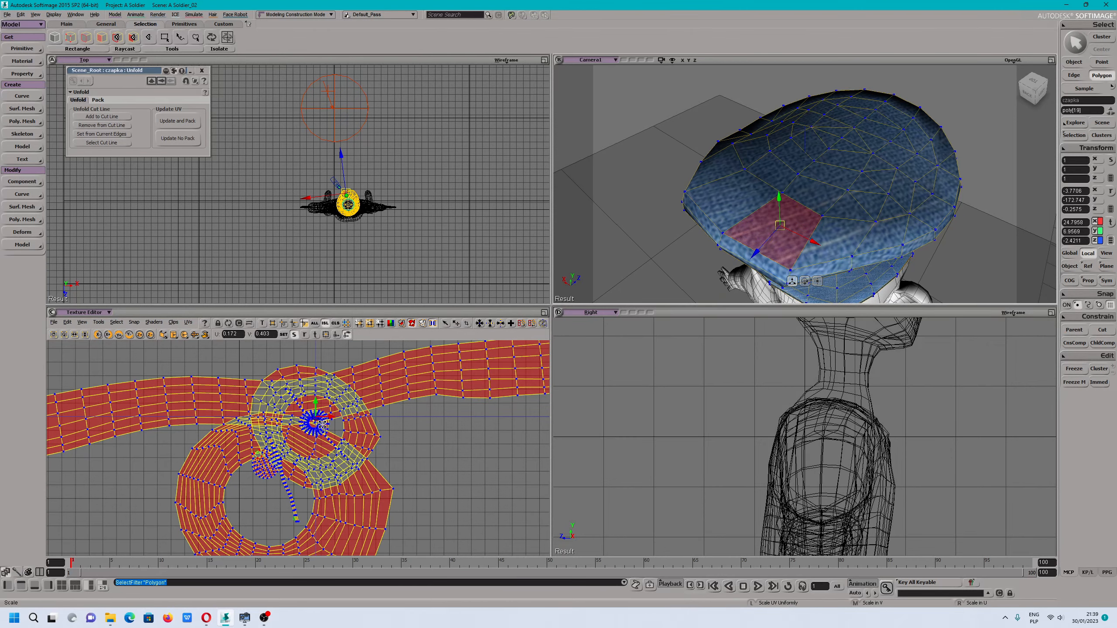
# Examine the overlapping UV islands up close to find the one holding the selected crown polygon
pyautogui.scroll(3, 263, 457)
pyautogui.scroll(3, 263, 457)
pyautogui.scroll(-4, 346, 382)
pyautogui.scroll(5, 334, 355)
pyautogui.scroll(-4, 380, 359)
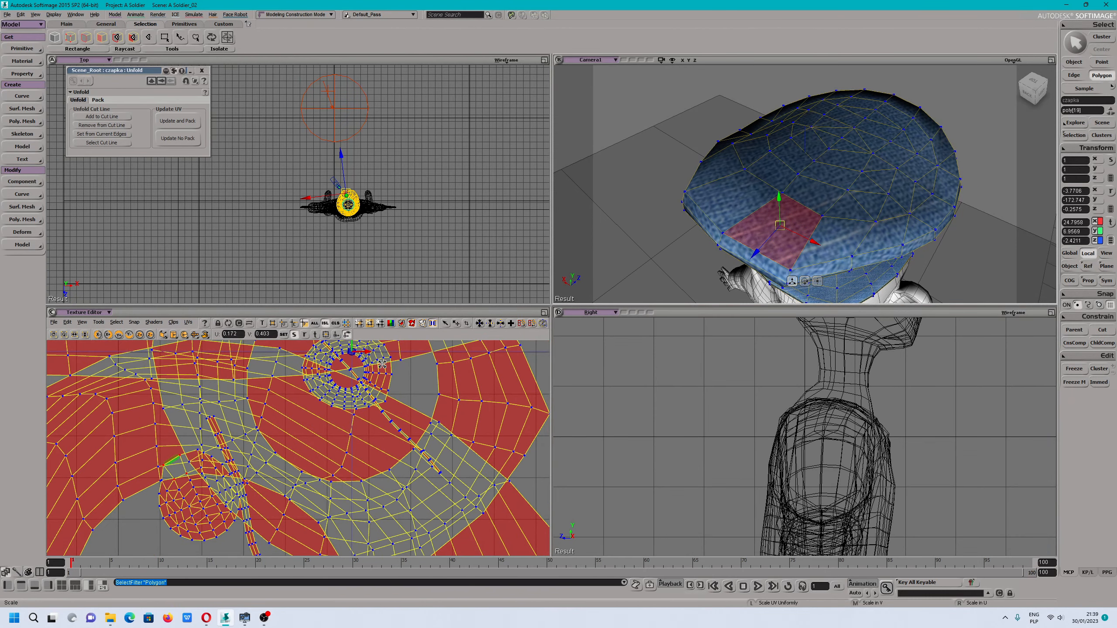
pyautogui.scroll(6, 381, 365)
pyautogui.scroll(-3, 384, 408)
pyautogui.scroll(-2, 384, 408)
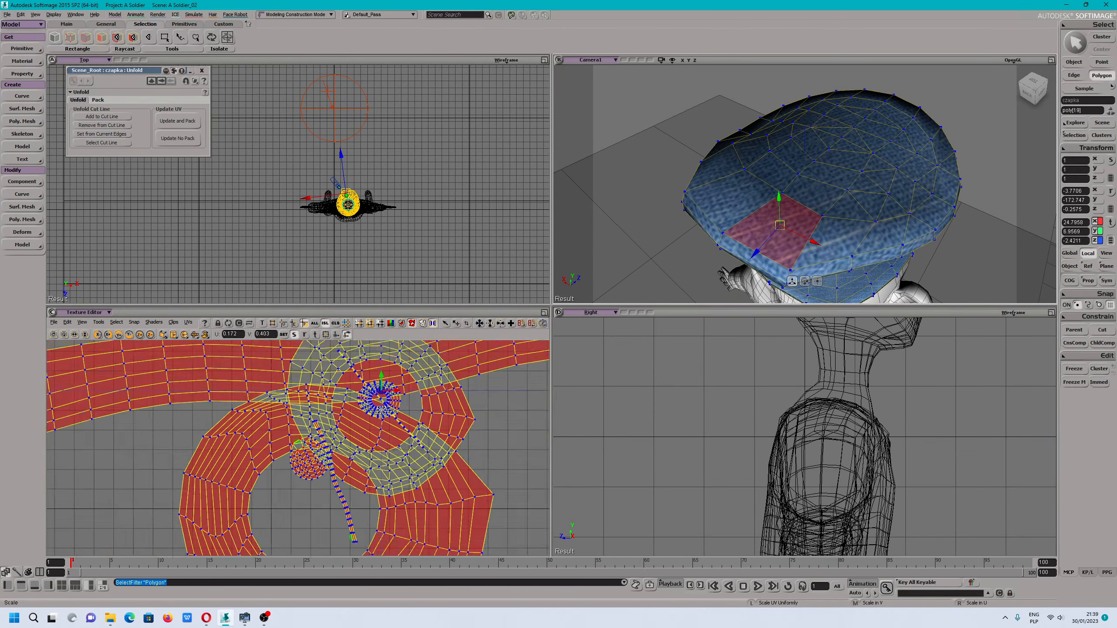
pyautogui.scroll(2, 398, 371)
pyautogui.scroll(1, 403, 368)
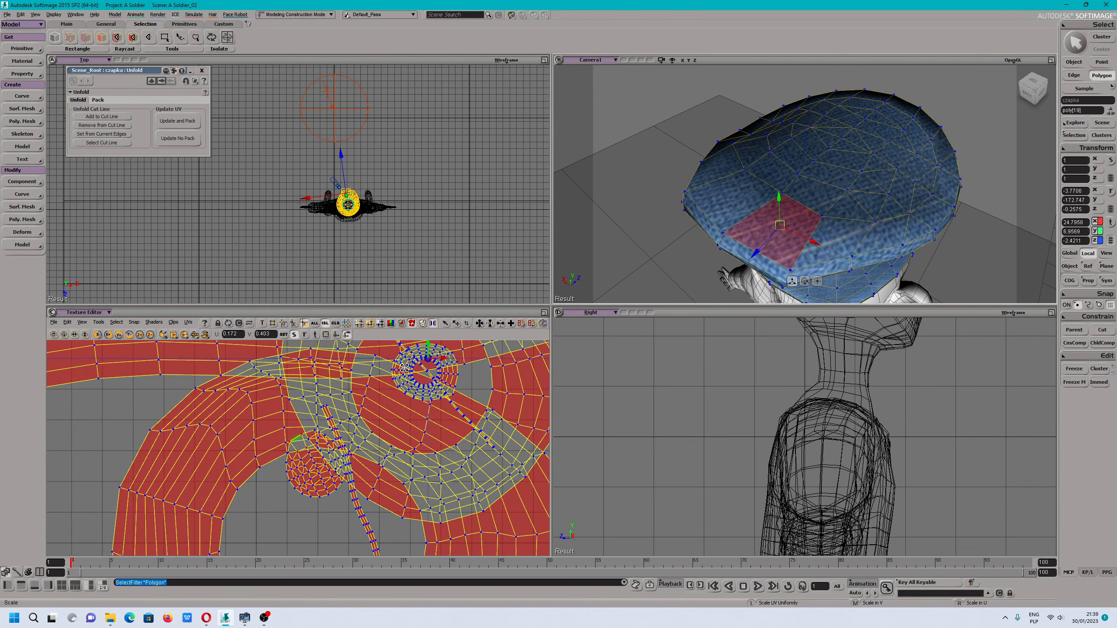
# Add two neighbouring polygons on the crown's top to the selection and check their place in the UV layout
pyautogui.keyDown('shift'); pyautogui.click(821, 194); pyautogui.keyUp('shift')
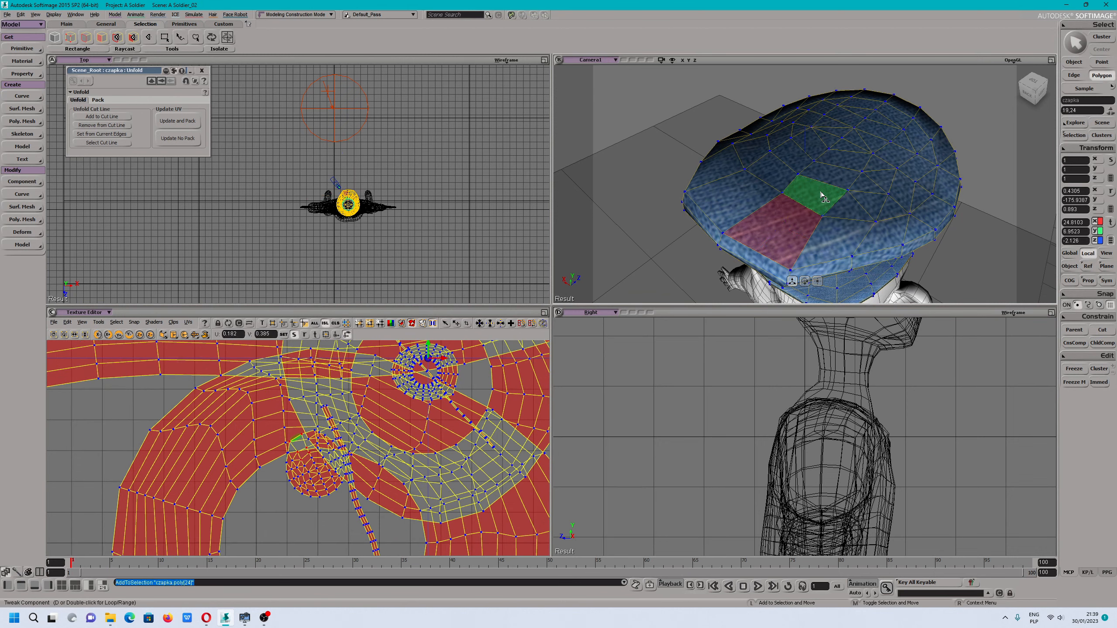
pyautogui.keyDown('shift'); pyautogui.click(839, 209); pyautogui.keyUp('shift')
pyautogui.scroll(-4, 391, 372)
pyautogui.scroll(-3, 375, 371)
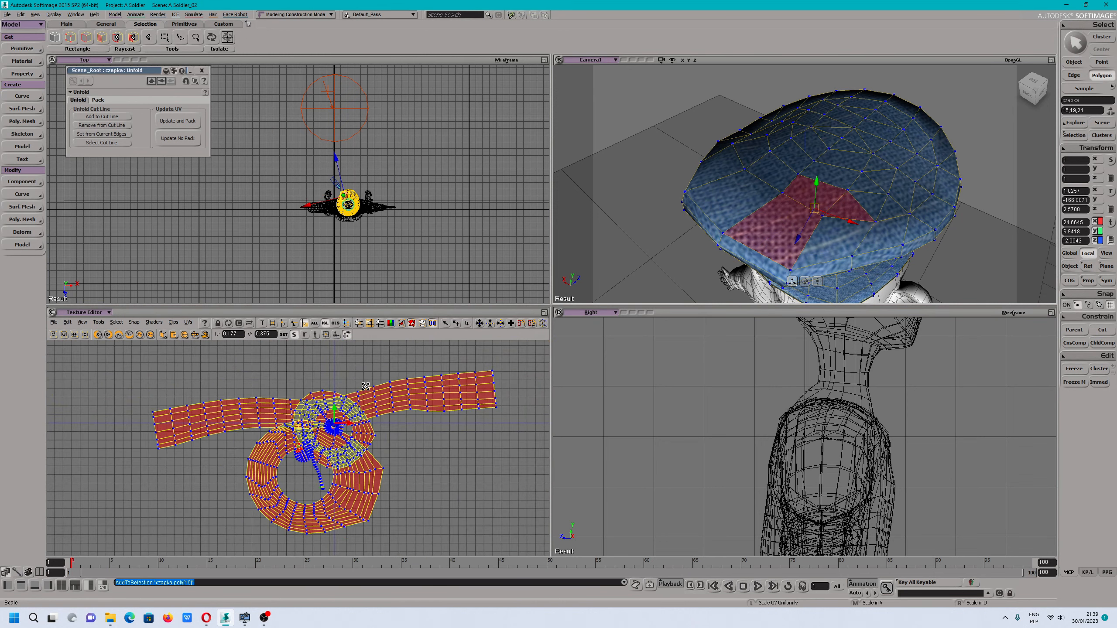
pyautogui.scroll(2, 334, 418)
# Select all of the hat's UV samples and scale them up uniformly about 1.24 times
pyautogui.hotkey('ctrl', 'a')
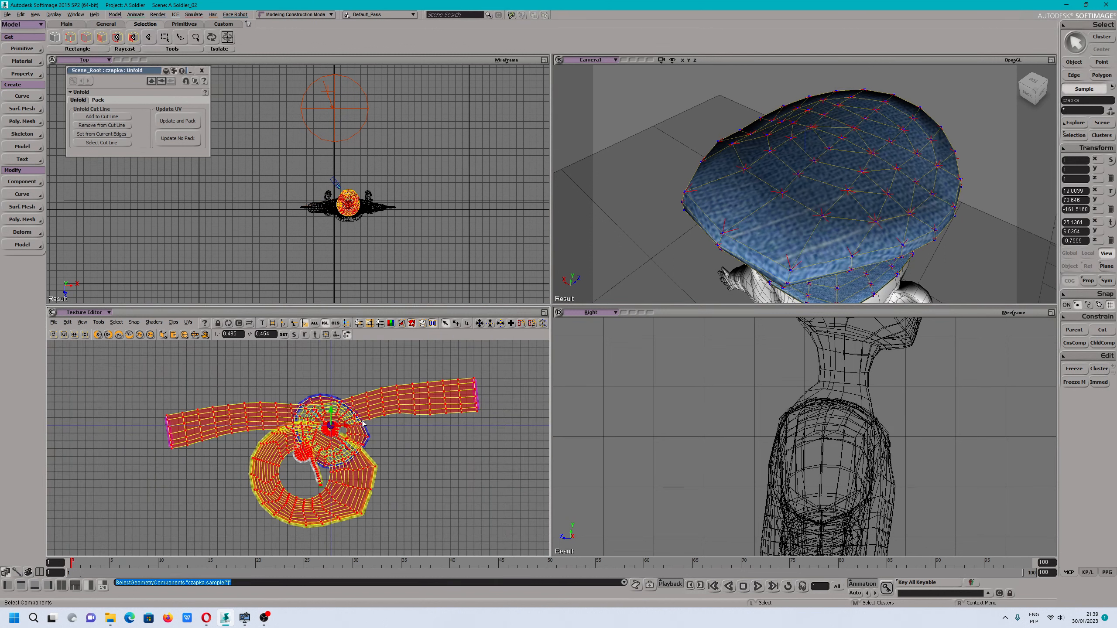
pyautogui.press('x')
pyautogui.moveTo(346, 414); pyautogui.dragTo(354, 407)
# Select the UV samples of the crown's front polygon and check their location among the overlapping islands
pyautogui.press('m')
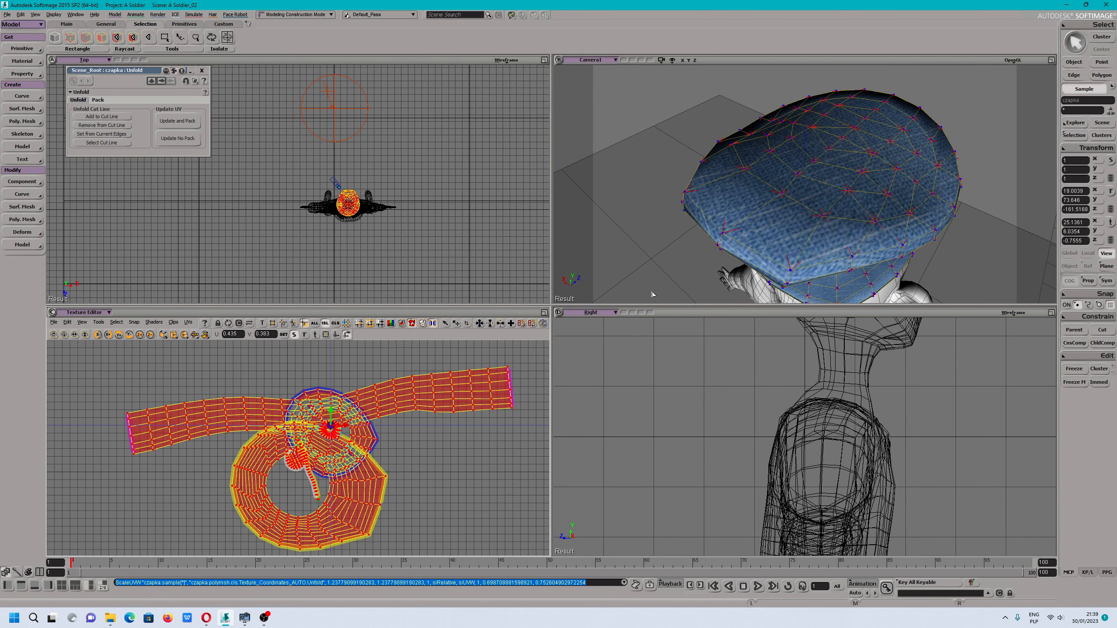
pyautogui.click(755, 243)
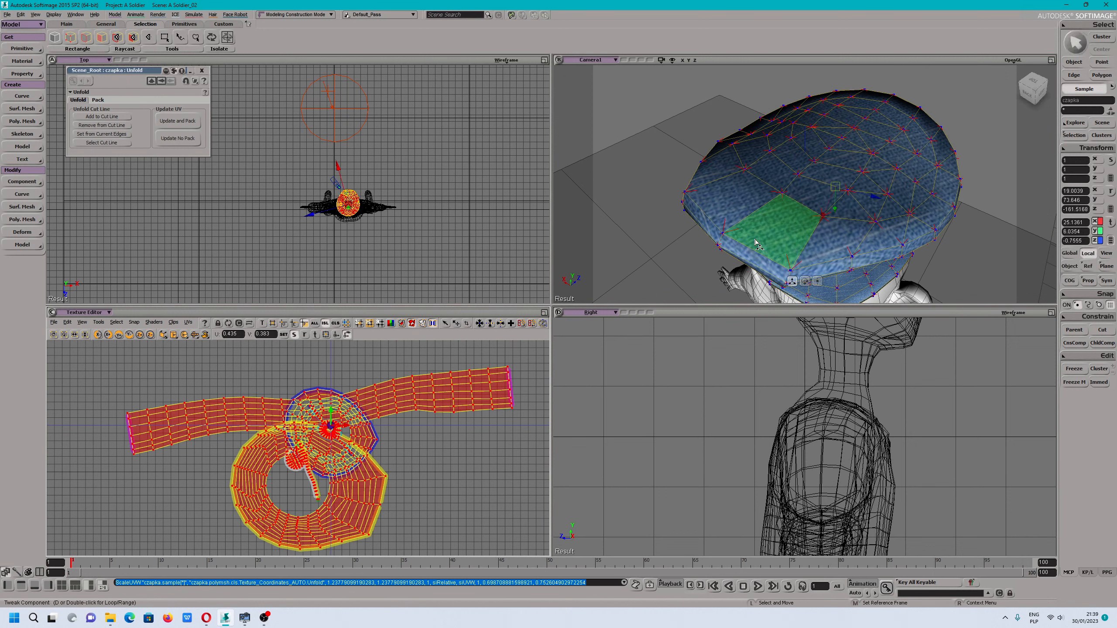
pyautogui.click(249, 324)
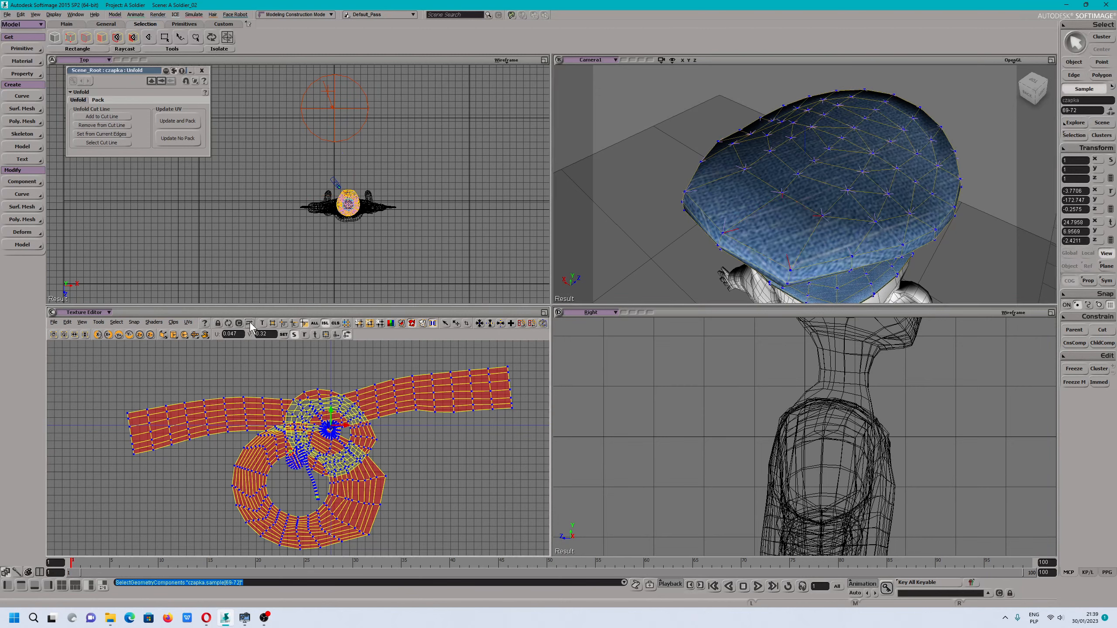
pyautogui.scroll(5, 314, 472)
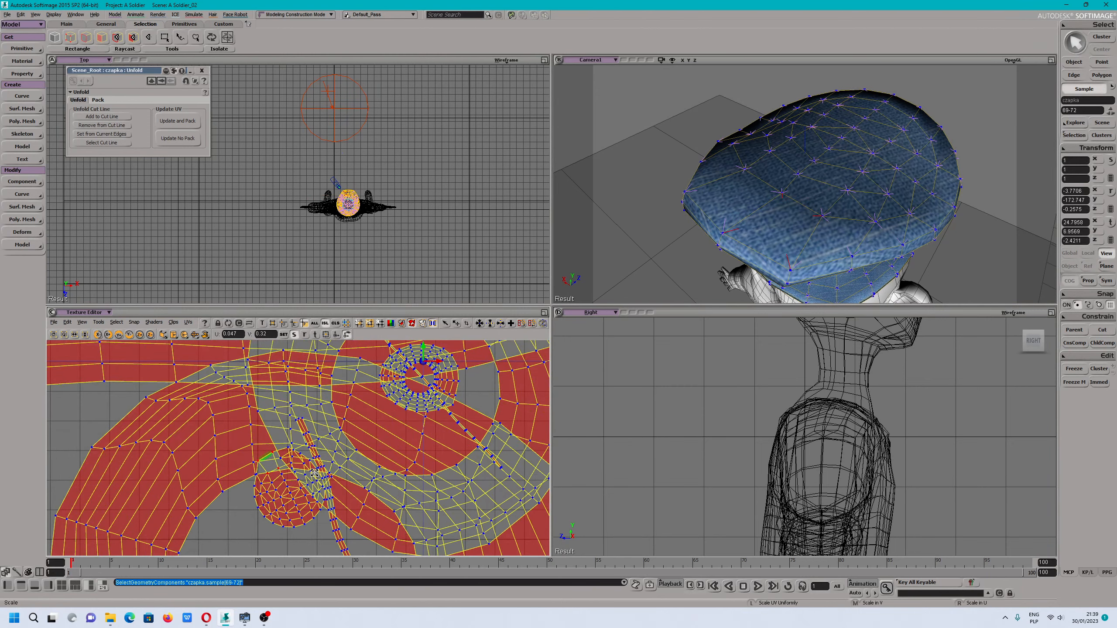
pyautogui.scroll(-5, 314, 472)
pyautogui.scroll(-2, 416, 403)
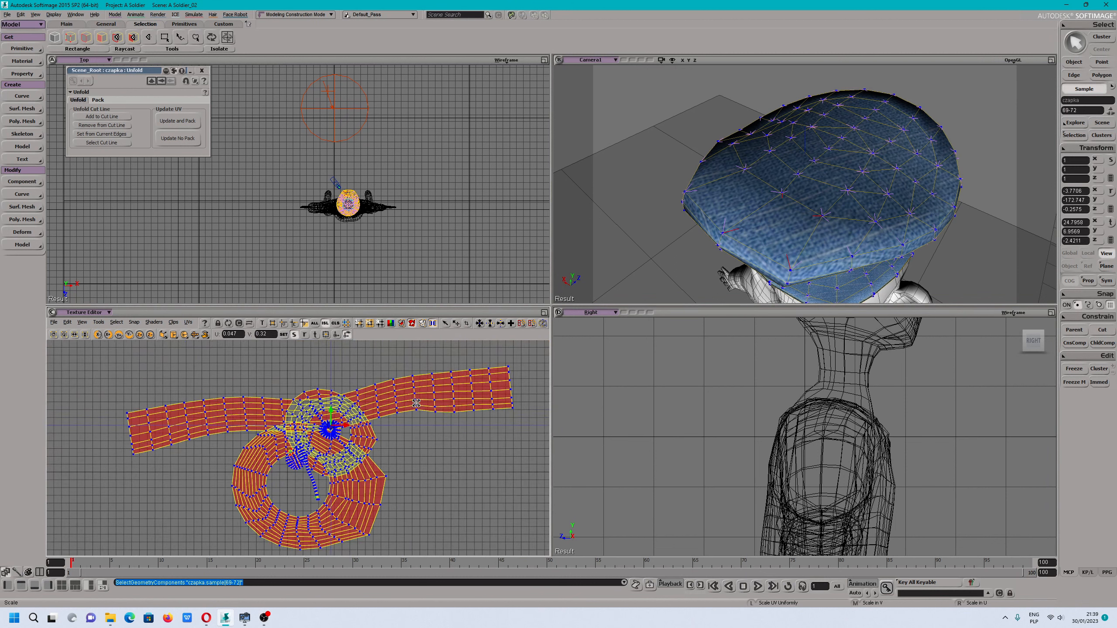
# Invert which polygons are highlighted in the UV layout and reselect the front polygon of the crown's top
pyautogui.click(414, 326)
pyautogui.click(413, 327)
pyautogui.click(412, 327)
pyautogui.click(401, 324)
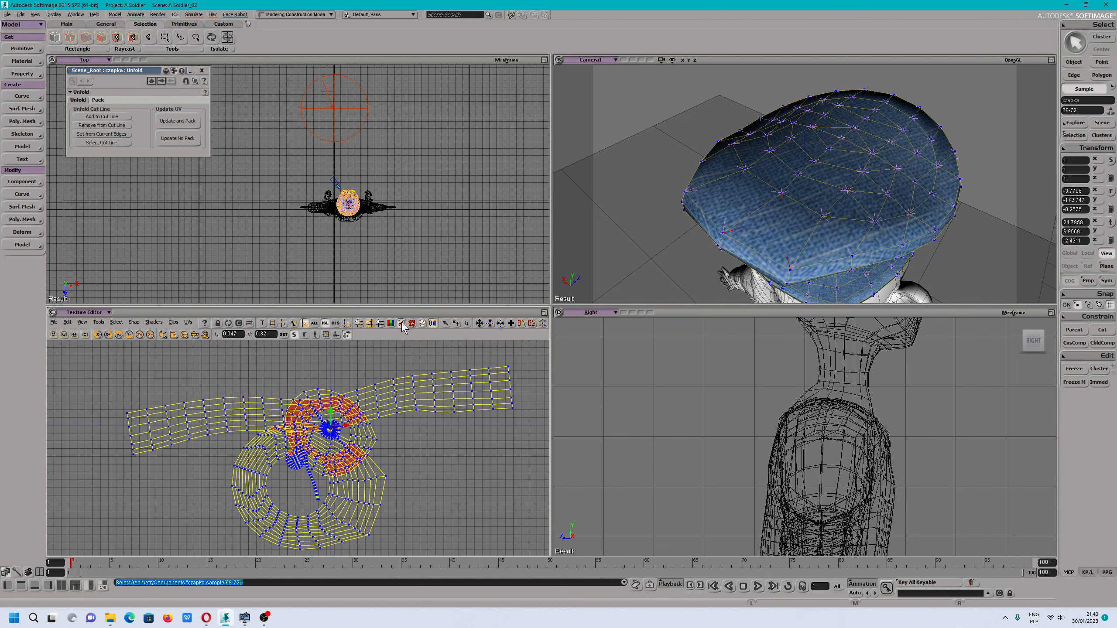
pyautogui.press('m')
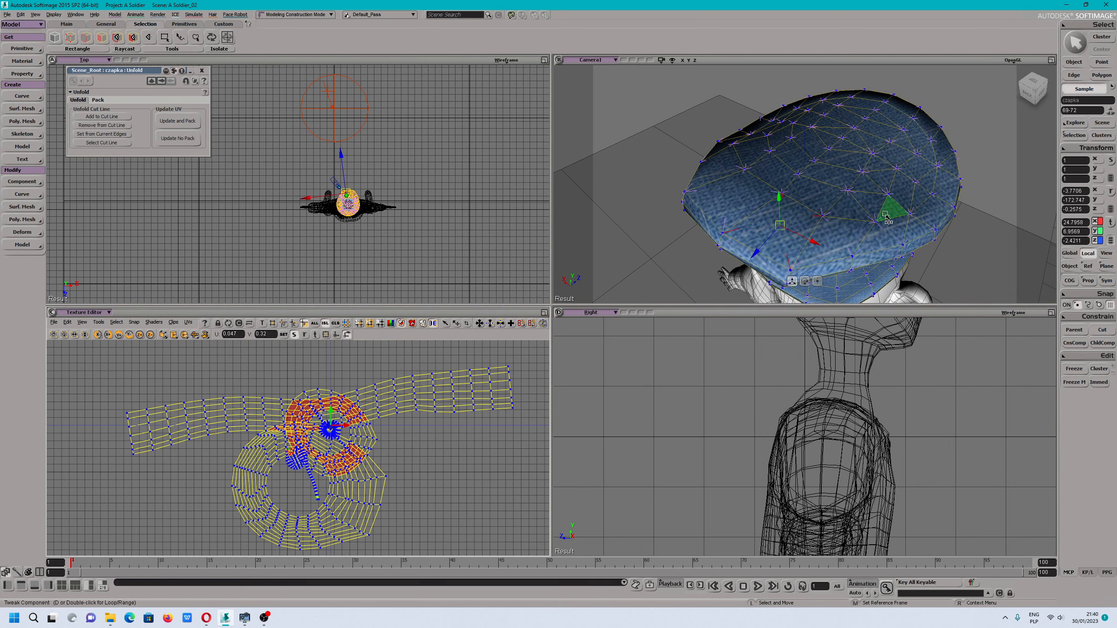
pyautogui.click(794, 218)
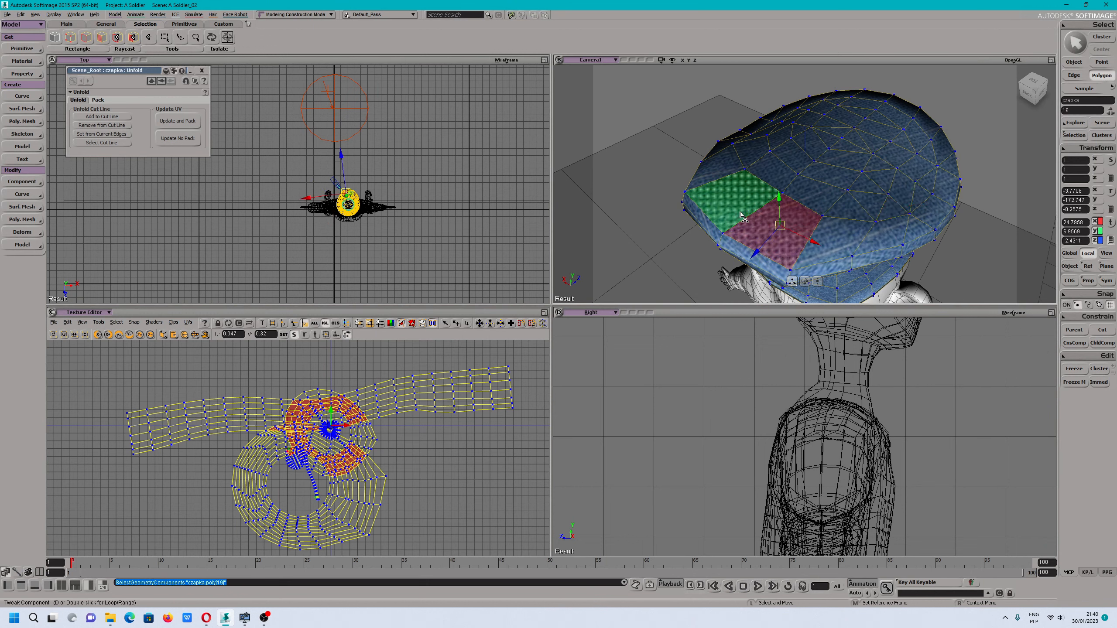
pyautogui.scroll(6, 294, 458)
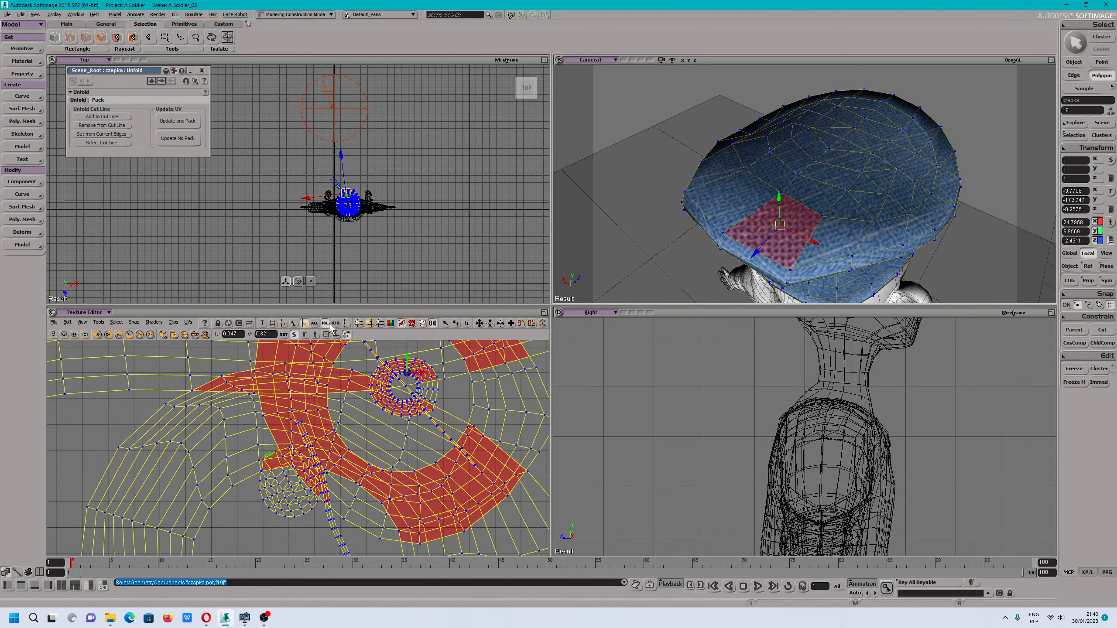
# Select the crown top's round UV island and scale it up uniformly about 3.14 times around its own centre
pyautogui.press('space')
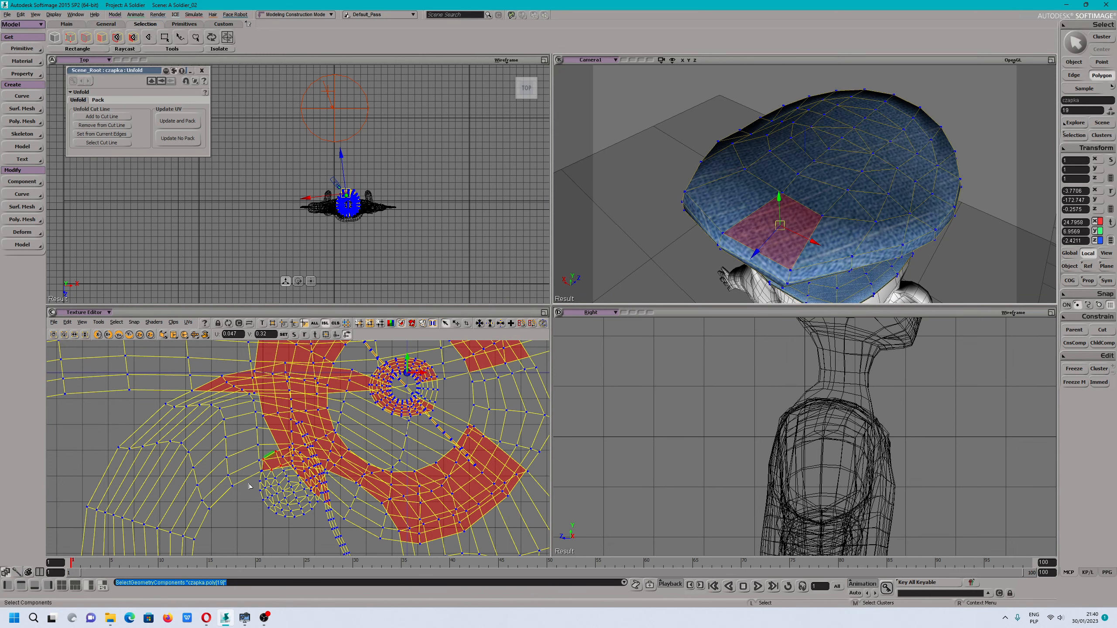
pyautogui.click(263, 479)
pyautogui.scroll(-3, 263, 488)
pyautogui.click(263, 498)
pyautogui.click(287, 482)
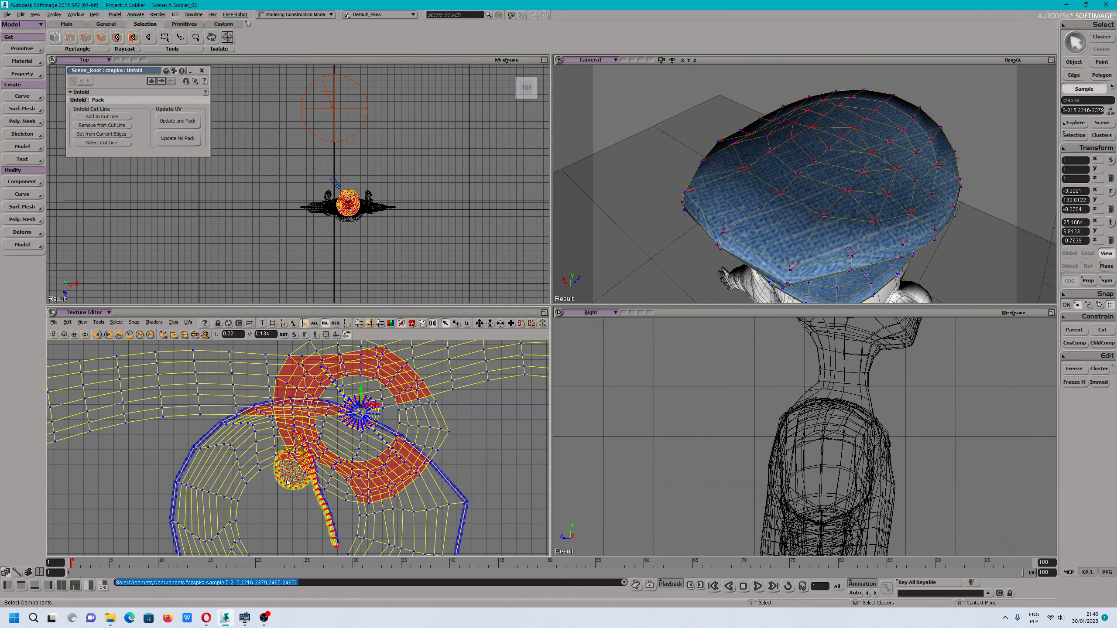
pyautogui.press('x')
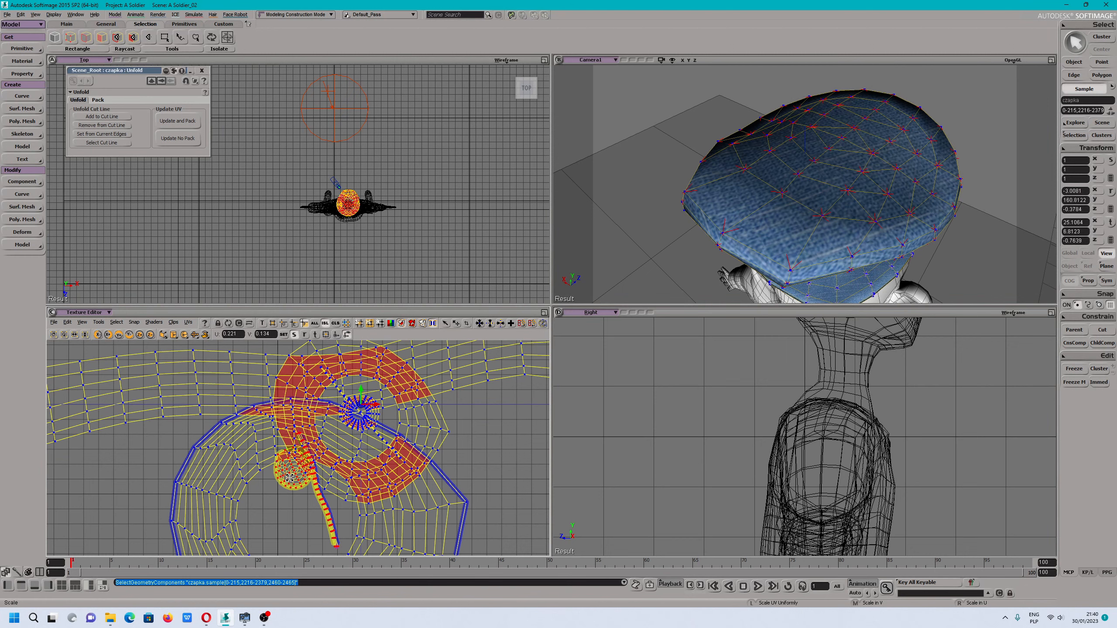
pyautogui.click(336, 335)
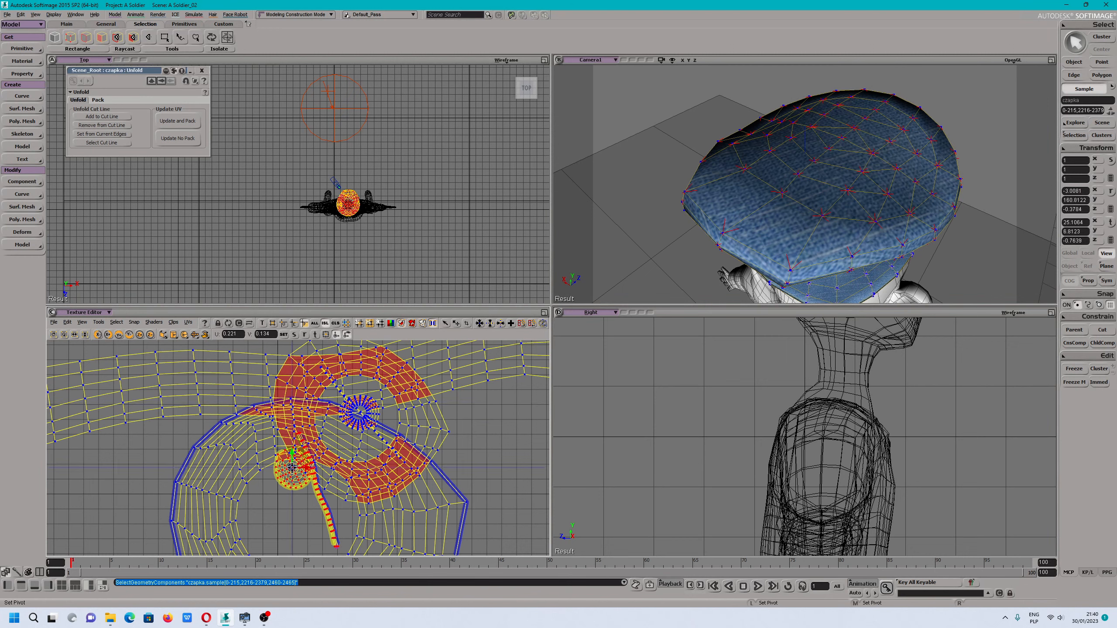
pyautogui.press('x')
pyautogui.moveTo(293, 467); pyautogui.dragTo(355, 410)
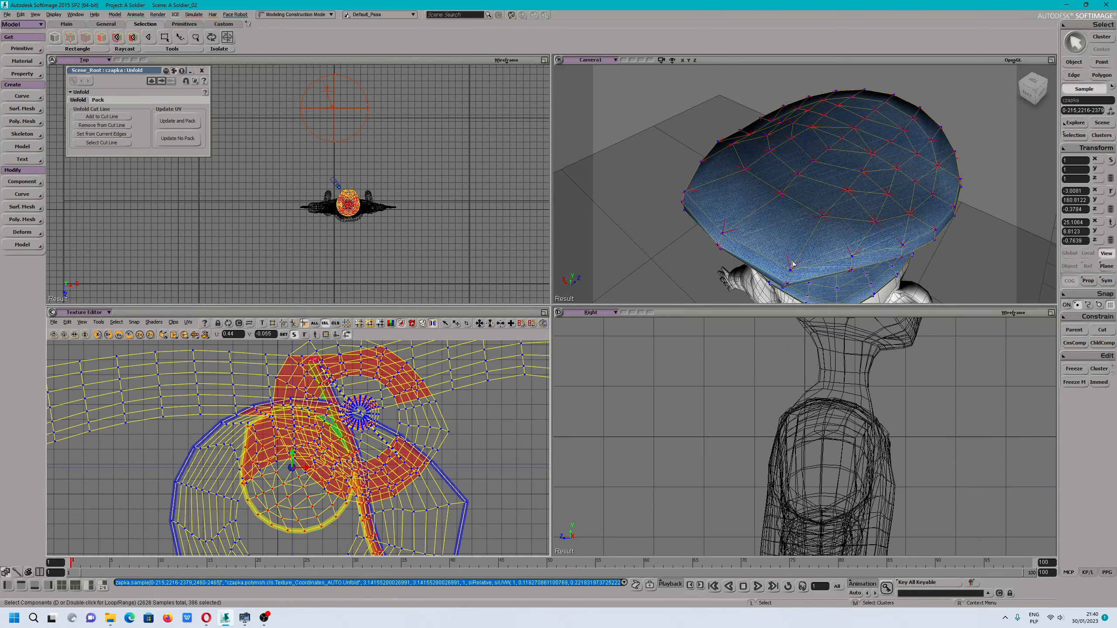
# Select a polygon on the underside of the hat's brim and locate it in the UV layout
pyautogui.press('s')
pyautogui.moveTo(793, 264); pyautogui.dragTo(787, 142)
pyautogui.press('m')
pyautogui.click(781, 190)
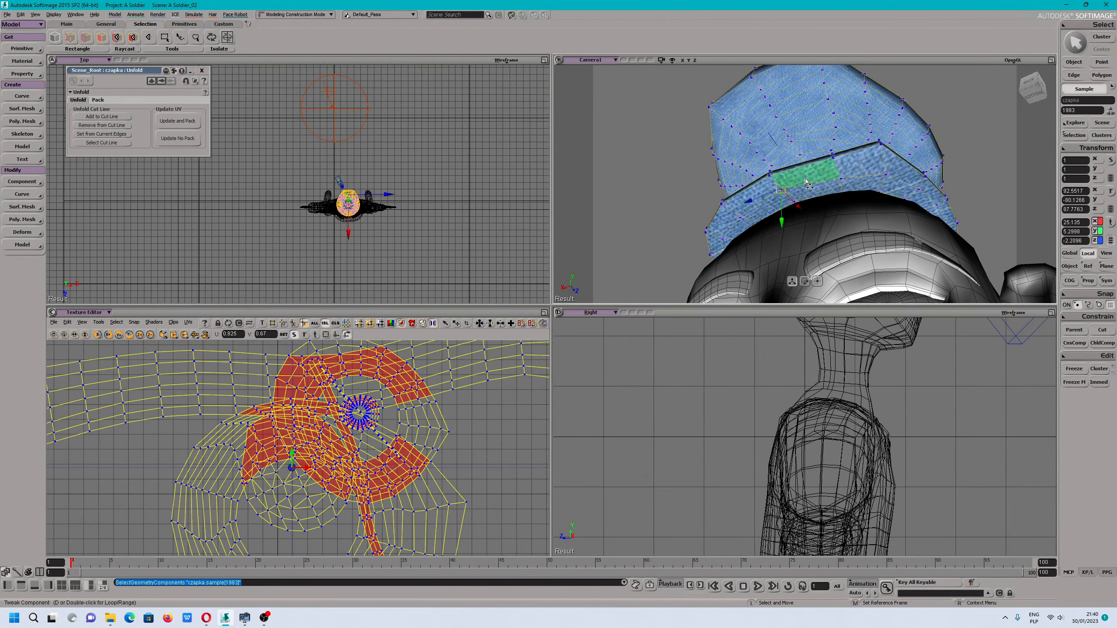
pyautogui.click(804, 180)
pyautogui.scroll(4, 367, 429)
pyautogui.scroll(1, 465, 372)
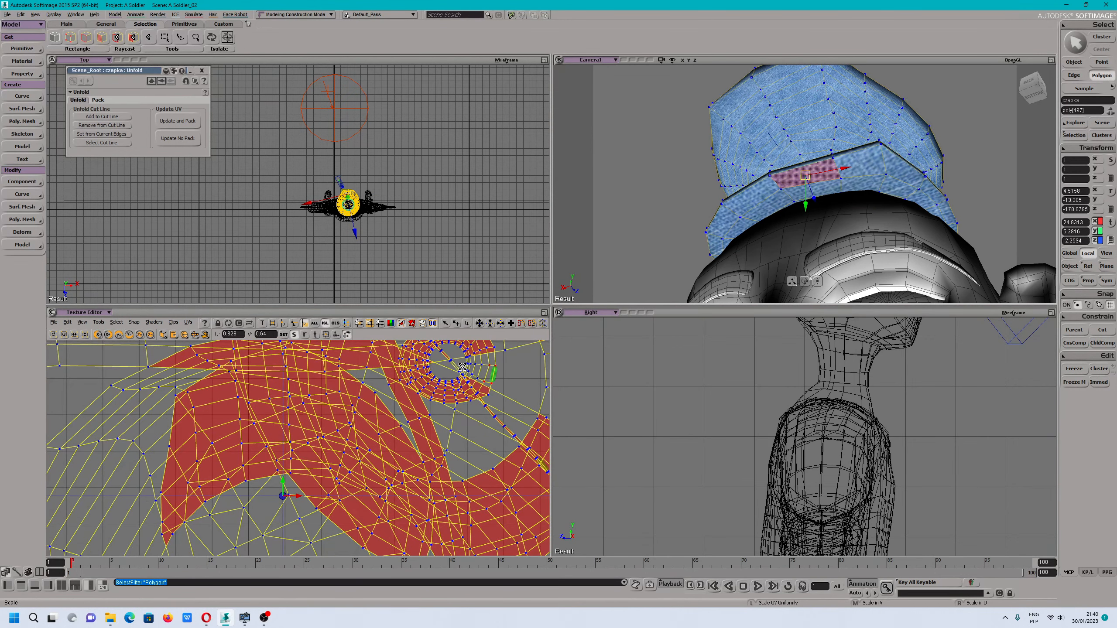
pyautogui.scroll(-2, 461, 366)
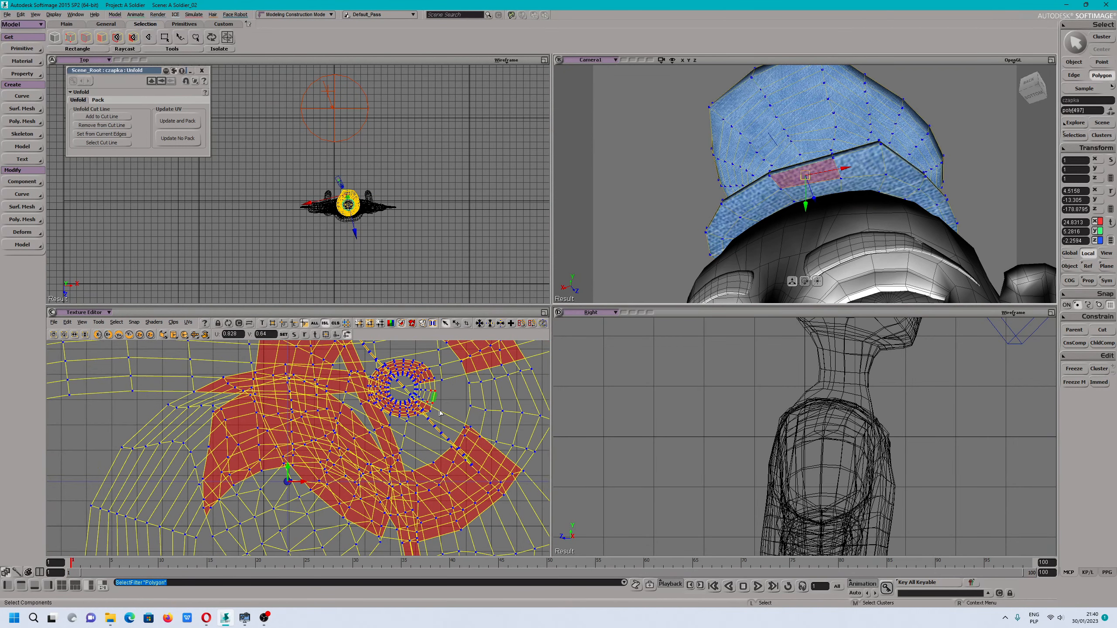
# Select the ring-shaped UV island of the brim's underside and scale it up uniformly about 2.28 times around its own centre
pyautogui.click(430, 374)
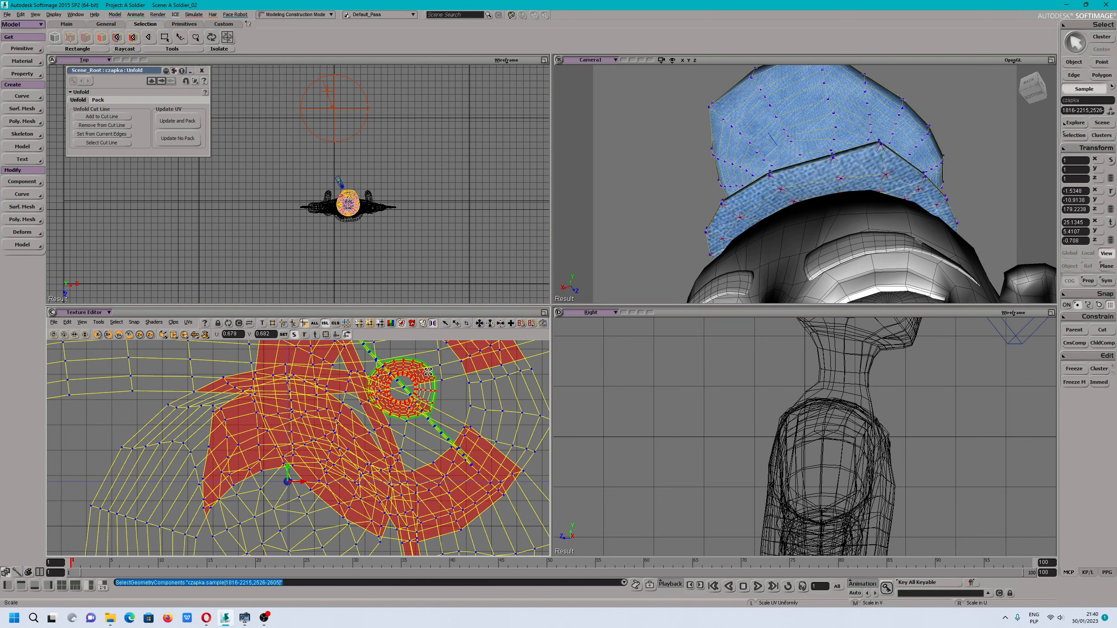
pyautogui.click(336, 335)
pyautogui.moveTo(405, 379); pyautogui.dragTo(462, 346)
pyautogui.click(294, 334)
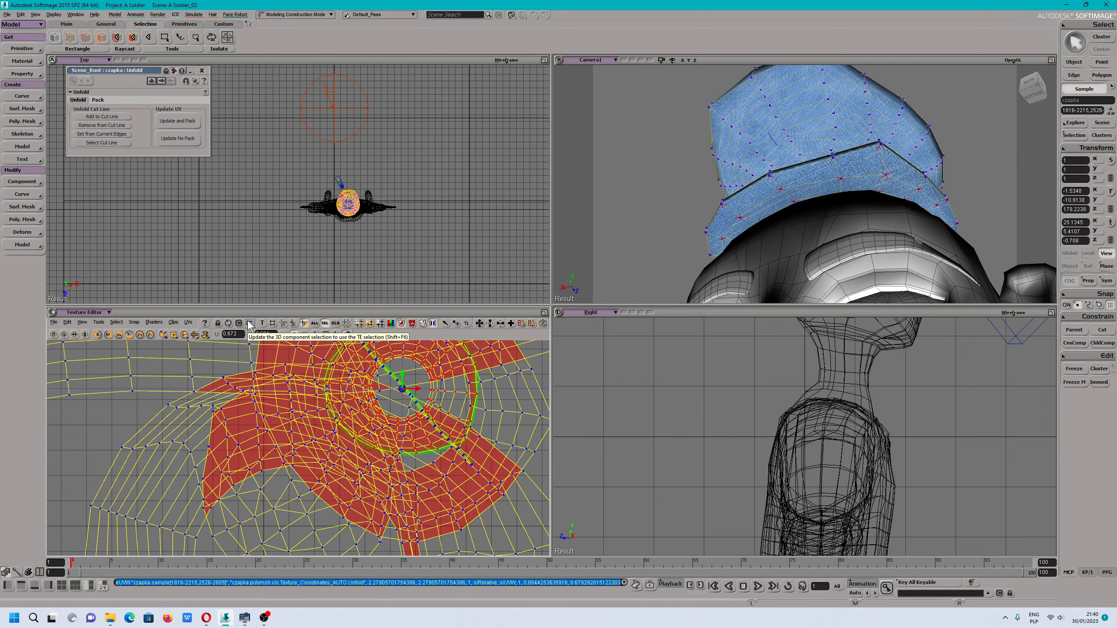
pyautogui.click(98, 322)
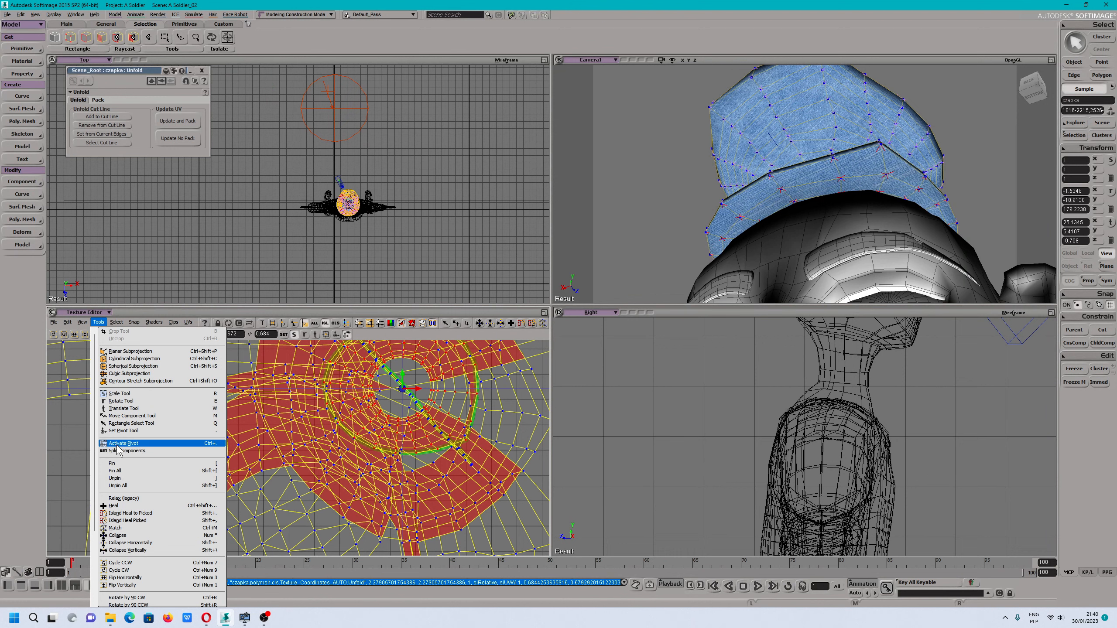
# Enlarge the camera view, frame the whole hat from behind and close the Unfold properties
pyautogui.click(1051, 60)
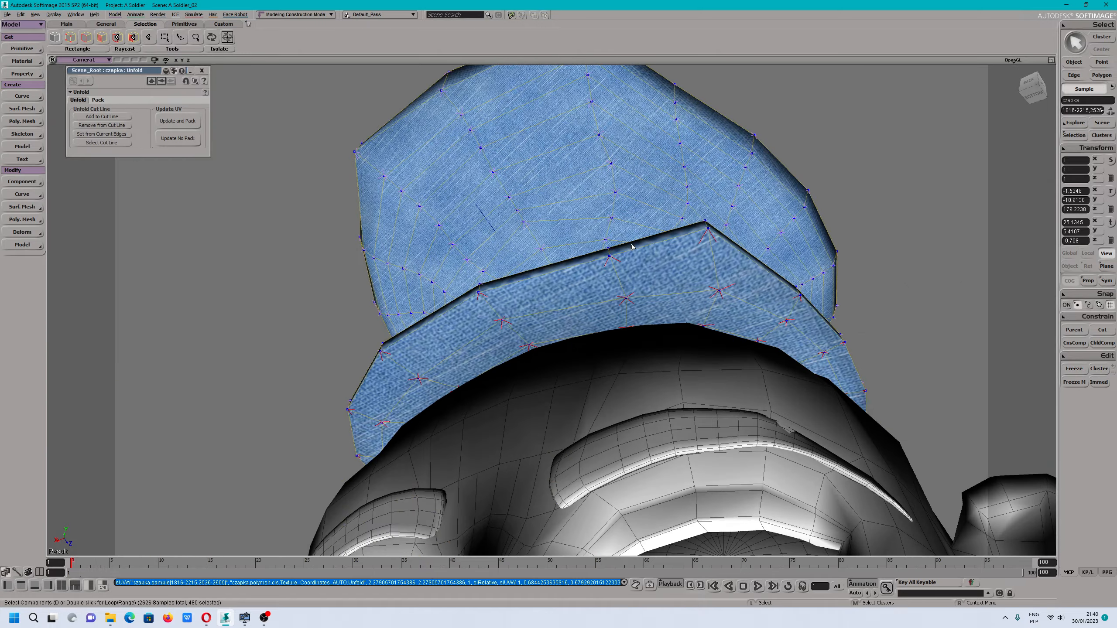
pyautogui.scroll(-4, 651, 229)
pyautogui.keyDown('alt'); pyautogui.moveTo(686, 220); pyautogui.dragTo(643, 260); pyautogui.keyUp('alt')
pyautogui.scroll(3, 621, 286)
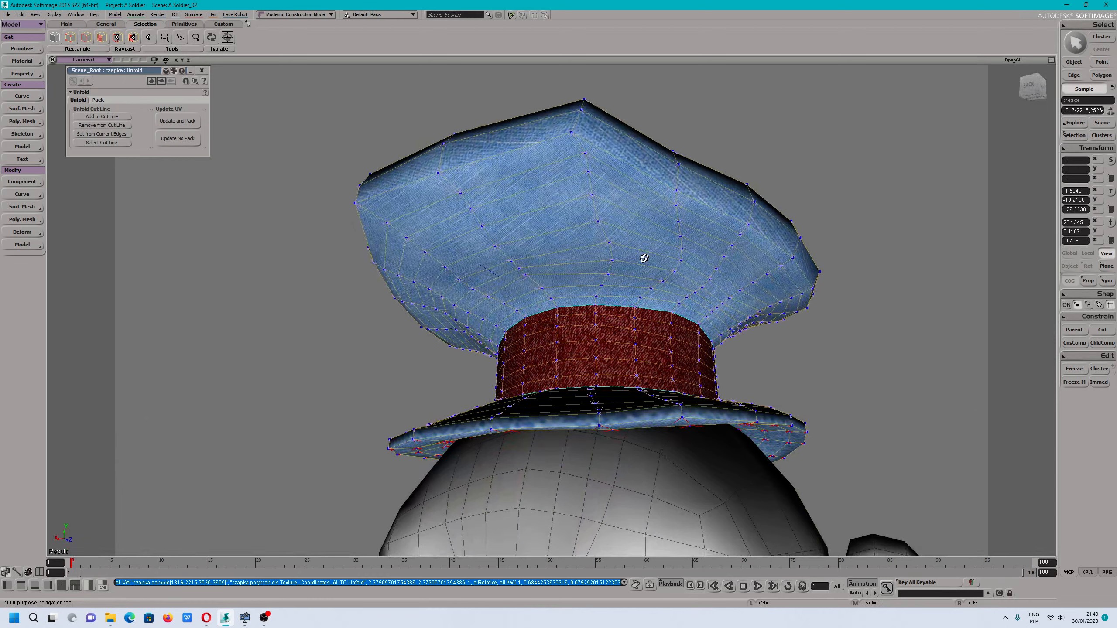
pyautogui.click(202, 71)
pyautogui.moveTo(544, 267)
pyautogui.keyDown('alt'); pyautogui.mouseDown()
pyautogui.moveTo(614, 305)
pyautogui.moveTo(549, 286)
pyautogui.mouseUp(); pyautogui.keyUp('alt')
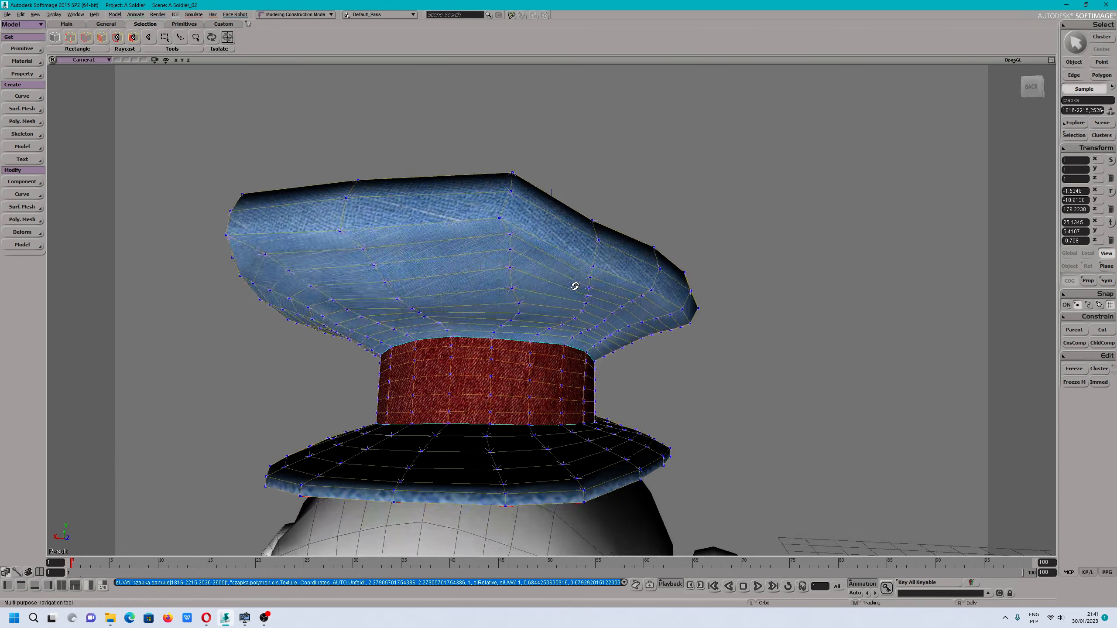
# Render the current pass of the hat from the camera view
pyautogui.click(157, 14)
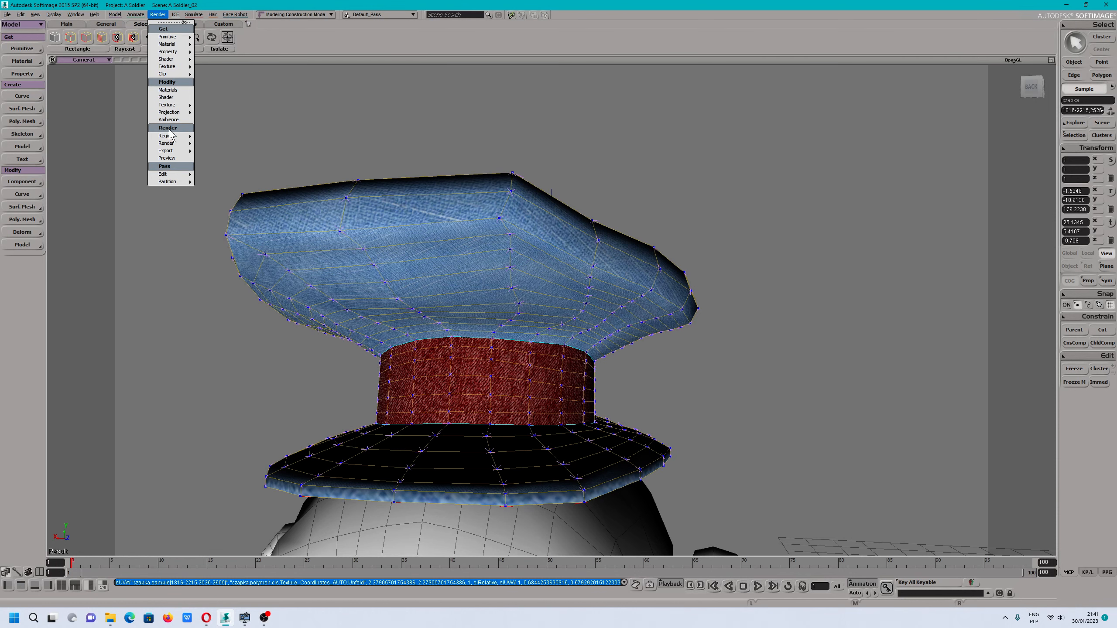
pyautogui.moveTo(170, 143)
pyautogui.click(216, 143)
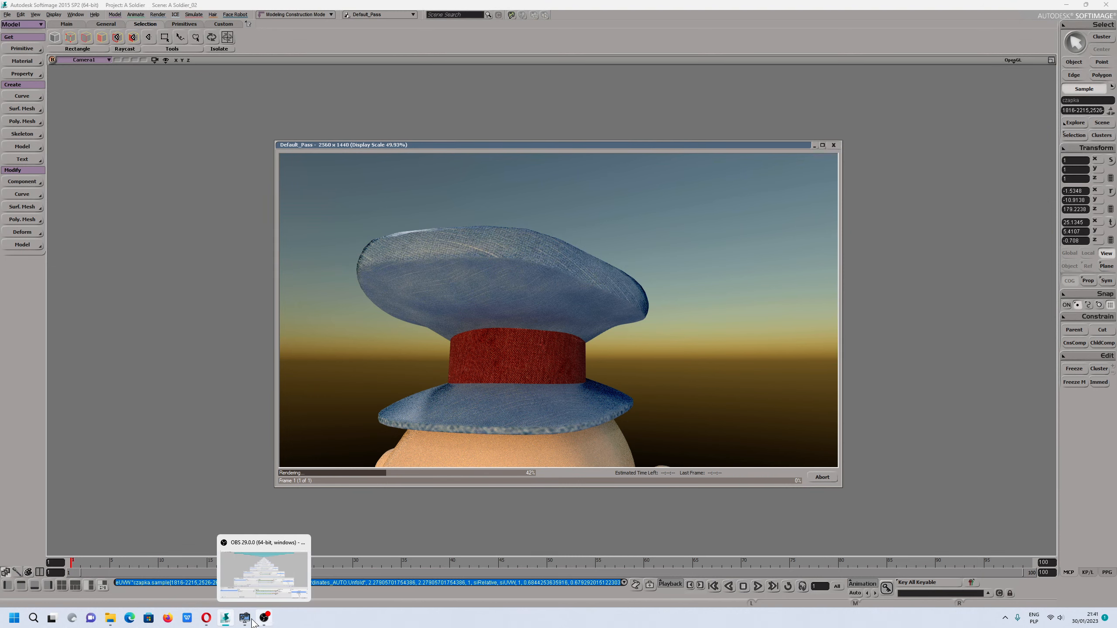
# Switch to the Opera browser and open the Sycles 2.1 page from the list of Softimage addons
pyautogui.click(205, 619)
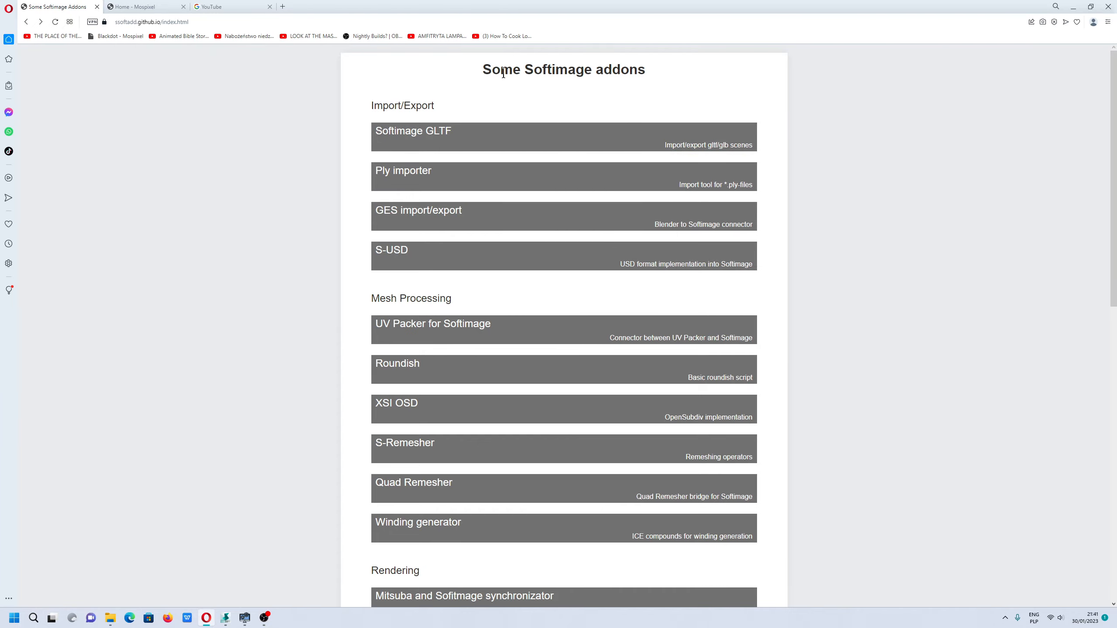
pyautogui.scroll(-5, 458, 320)
pyautogui.click(459, 418)
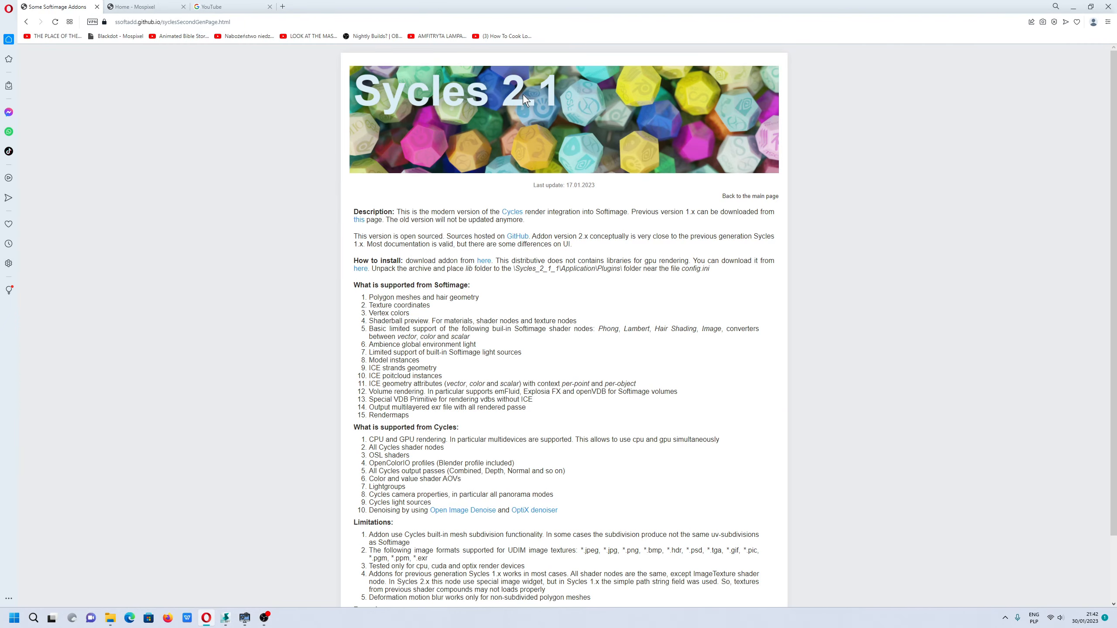
# Read the Blackdot project page on the Mospixel site and return to Softimage
pyautogui.click(117, 6)
pyautogui.click(628, 172)
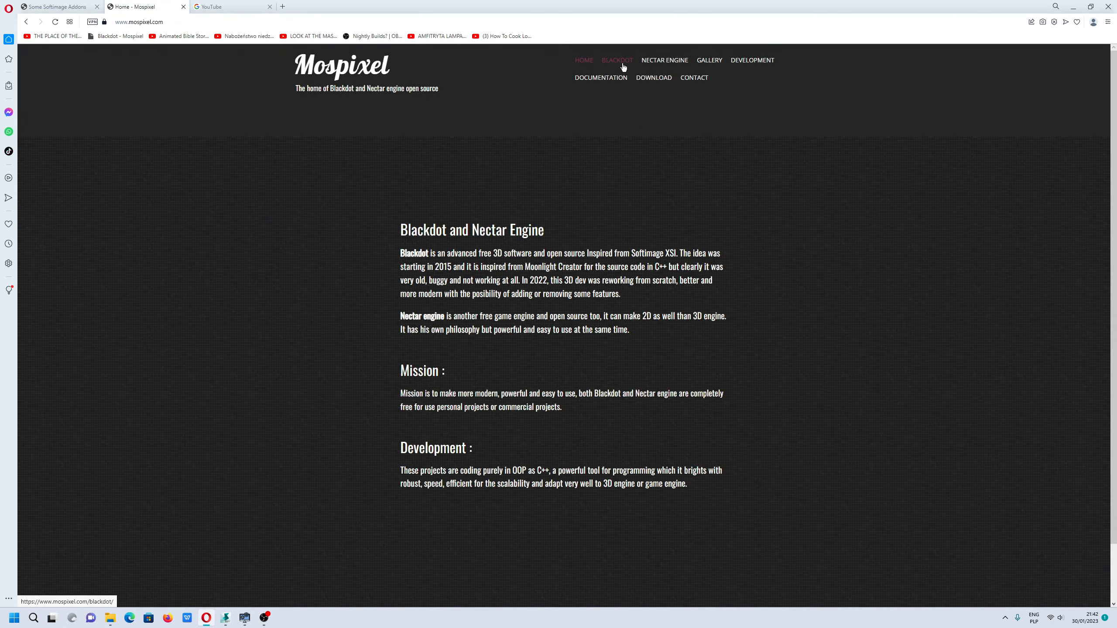
pyautogui.click(623, 65)
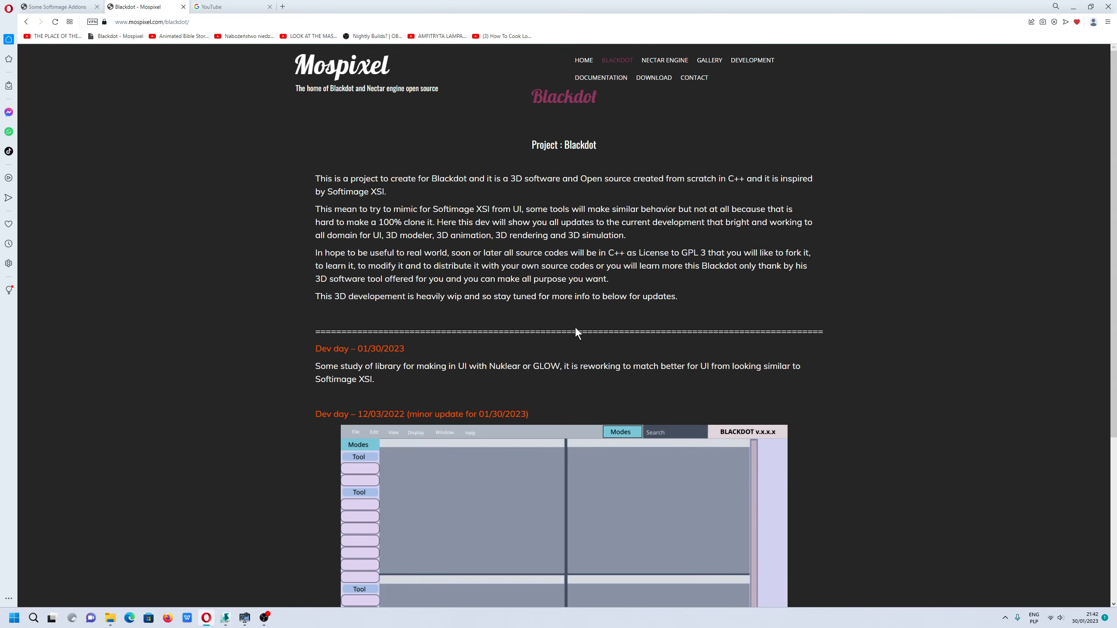
pyautogui.scroll(-4, 537, 391)
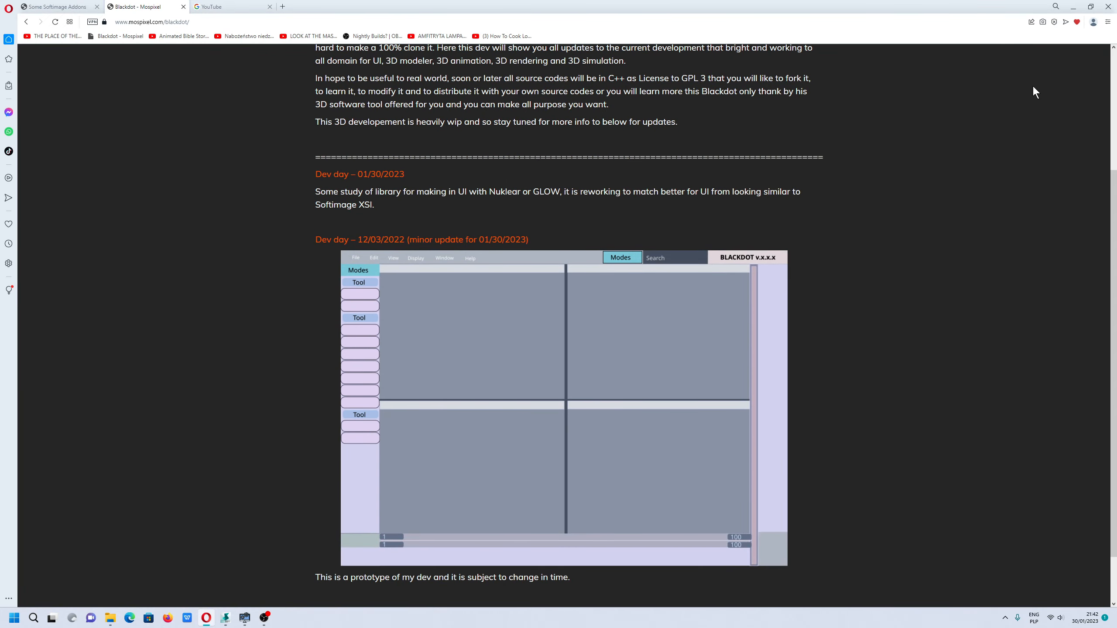
pyautogui.click(1073, 7)
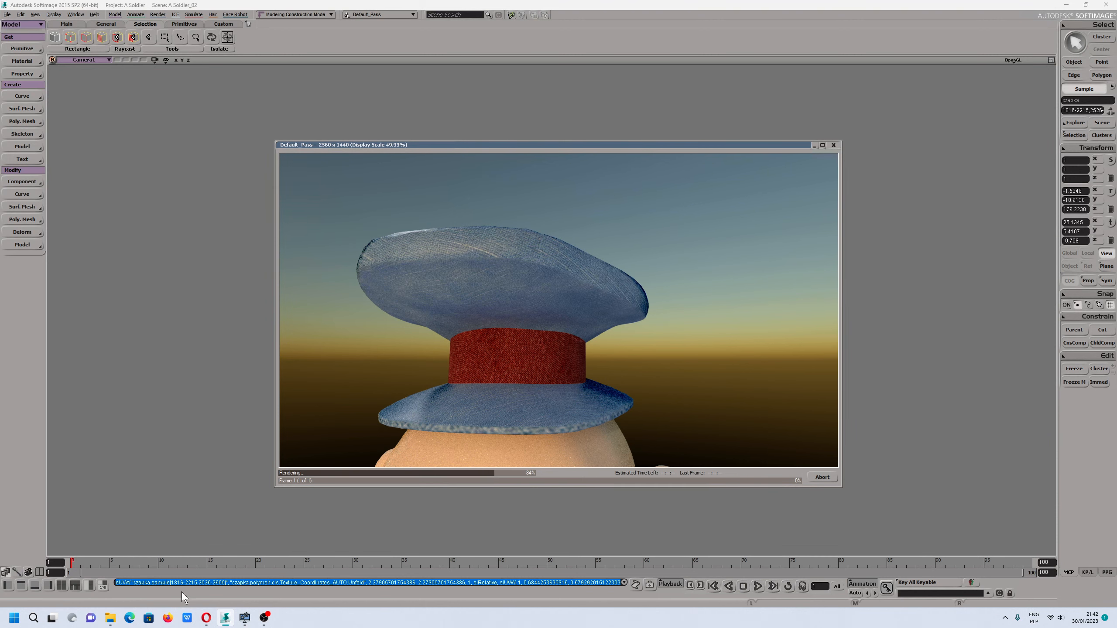
# Open CPUID HWMonitor and look through the computer's temperature, voltage and fan readings during the render
pyautogui.click(110, 618)
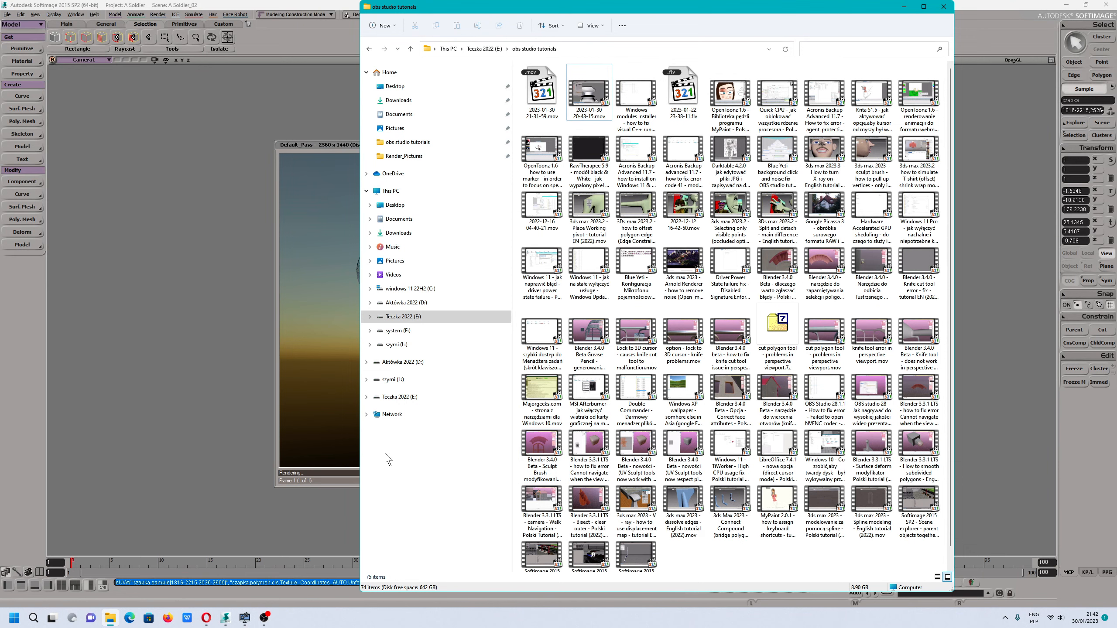
pyautogui.click(305, 145)
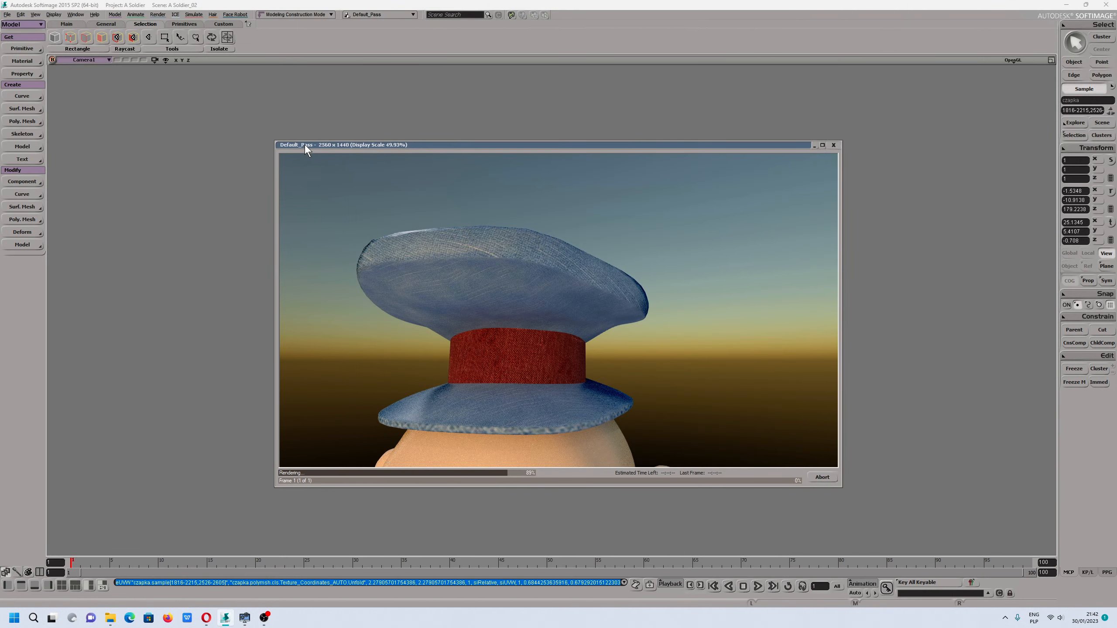
pyautogui.click(14, 618)
pyautogui.click(29, 447)
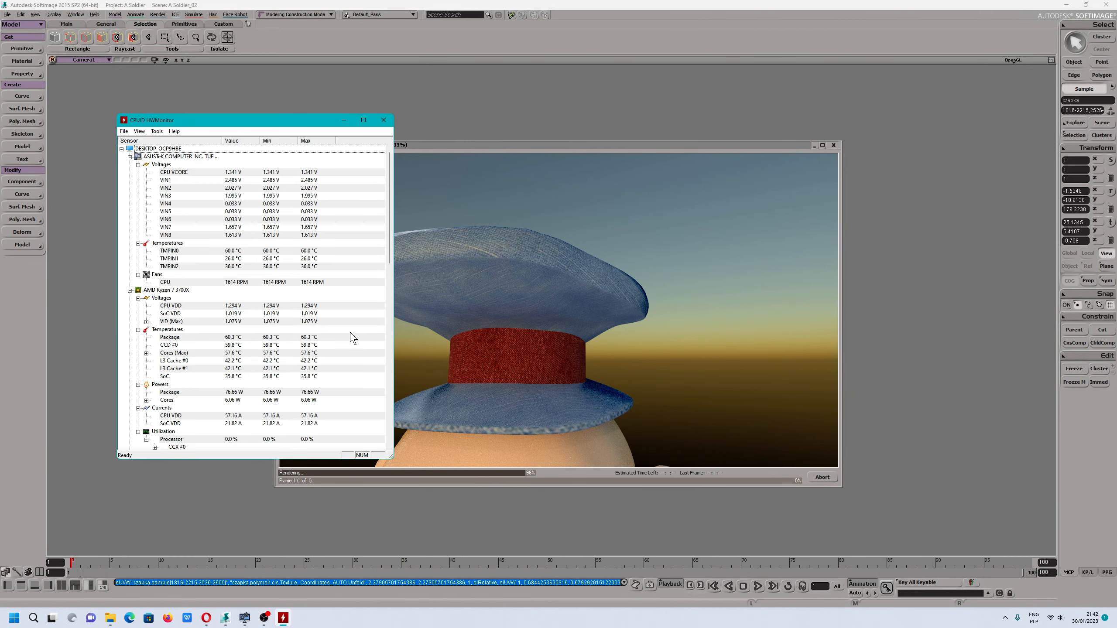
pyautogui.scroll(-20, 350, 331)
pyautogui.scroll(20, 200, 345)
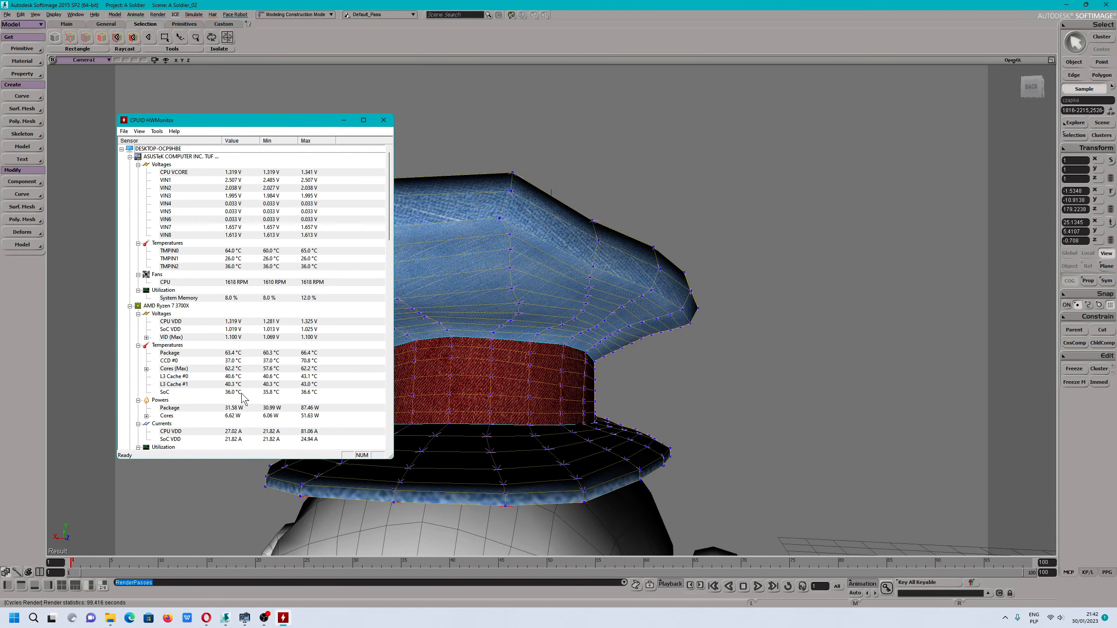
# In File Explorer, open the Render_Pictures folder of the A Soldier project on drive E and view red_hat_04.1.jpg
pyautogui.click(109, 618)
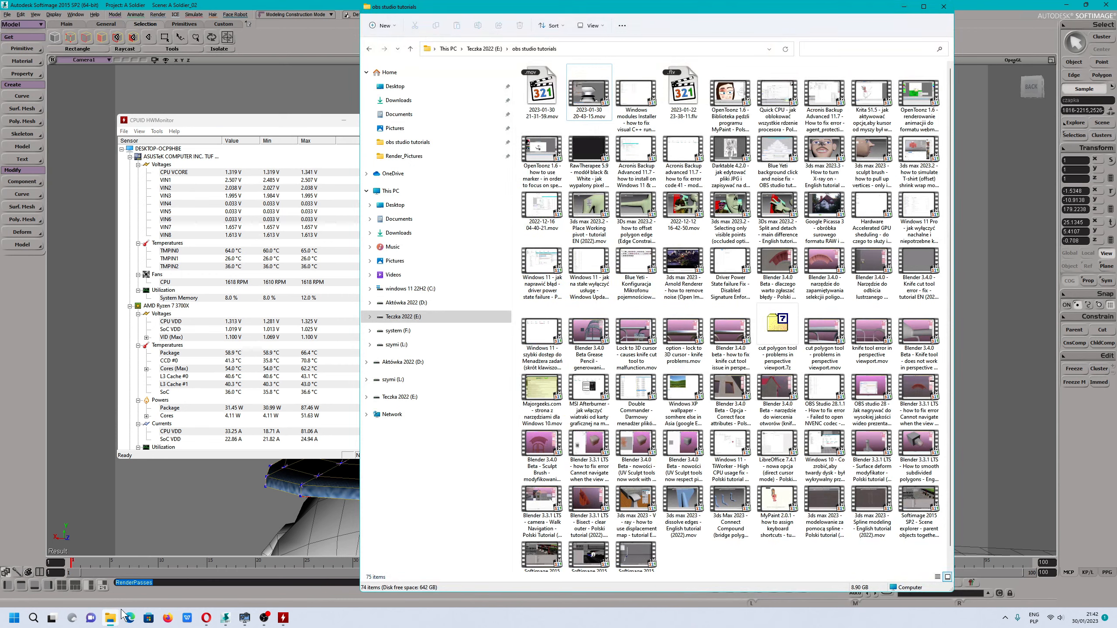
pyautogui.click(484, 48)
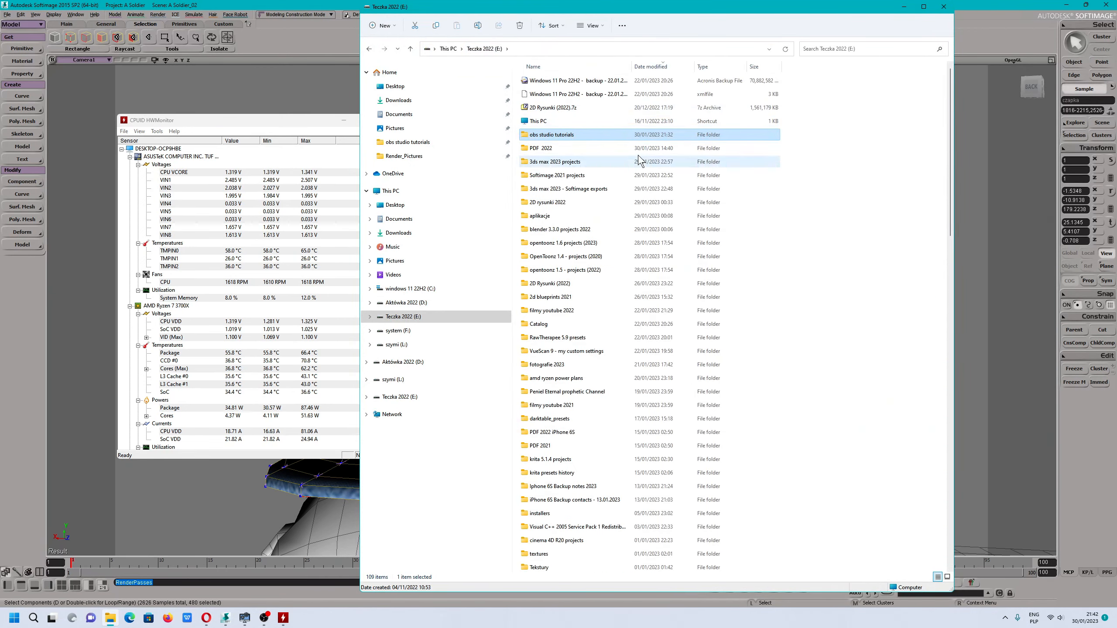
pyautogui.click(556, 175)
pyautogui.doubleClick(556, 176)
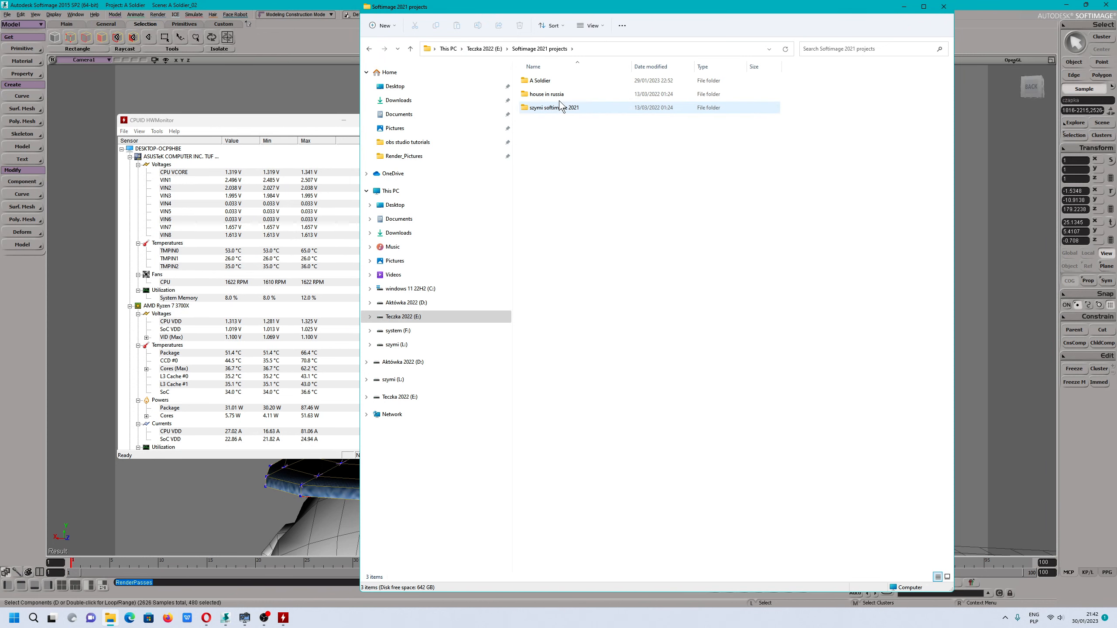
pyautogui.click(542, 84)
pyautogui.doubleClick(542, 84)
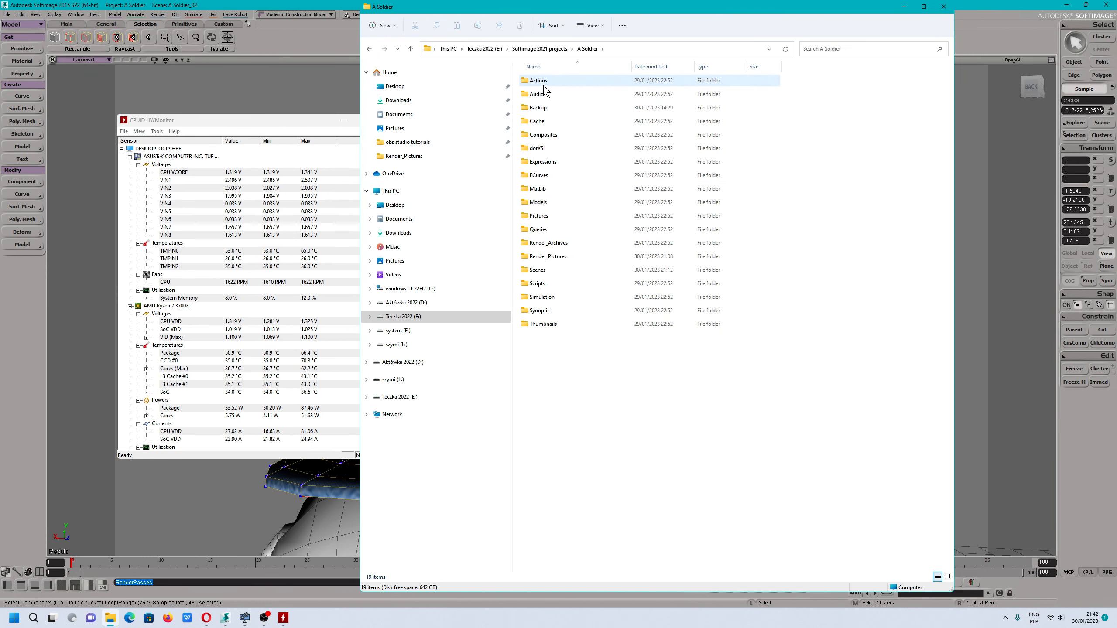
pyautogui.click(549, 258)
pyautogui.doubleClick(548, 259)
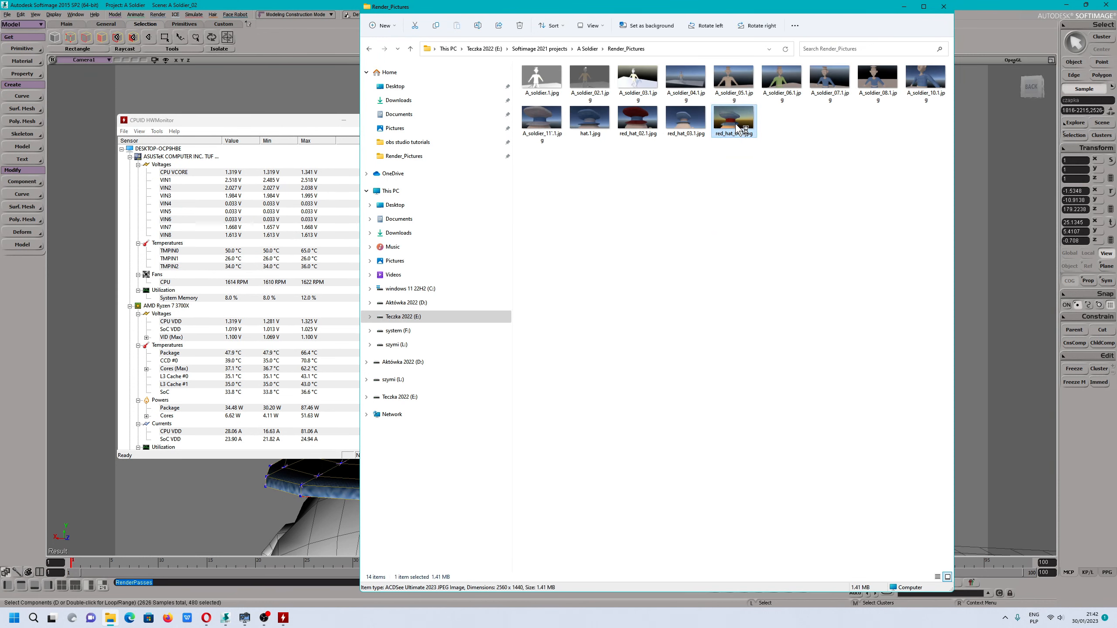
pyautogui.doubleClick(737, 128)
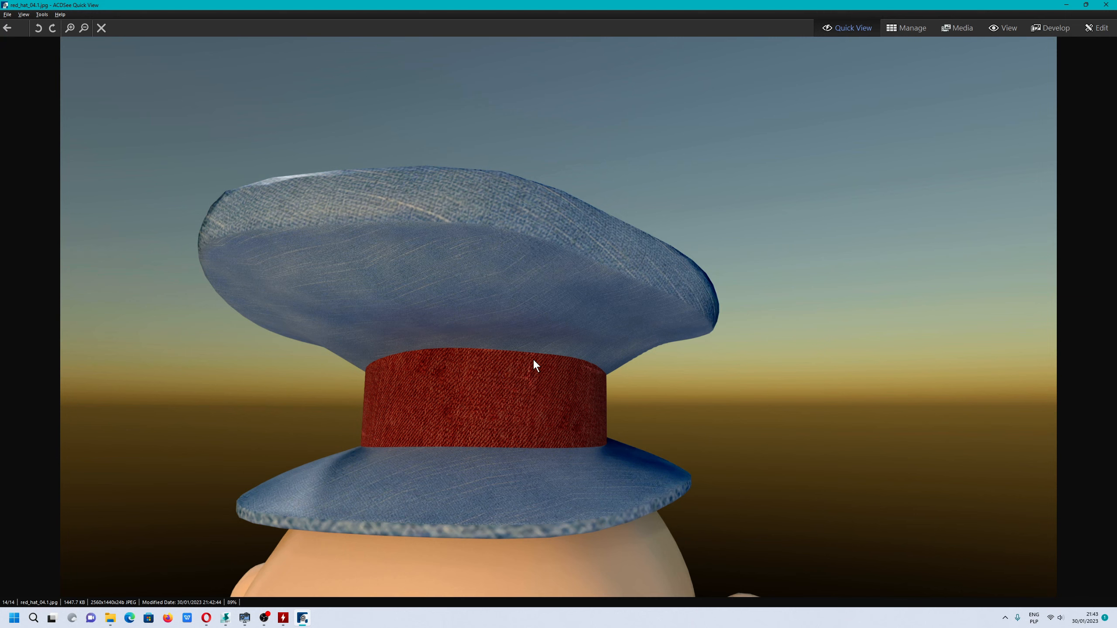
pyautogui.click(1106, 5)
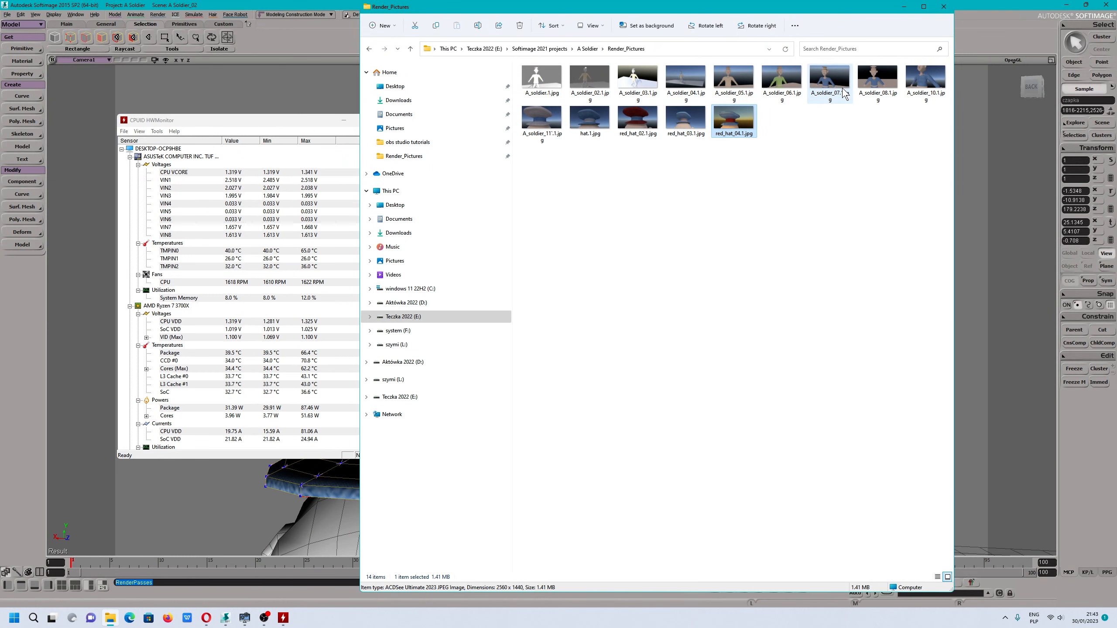
# View the earlier soldier renders from A_soldier_10.1.jpg back to A_soldier_07.1.jpg
pyautogui.doubleClick(927, 79)
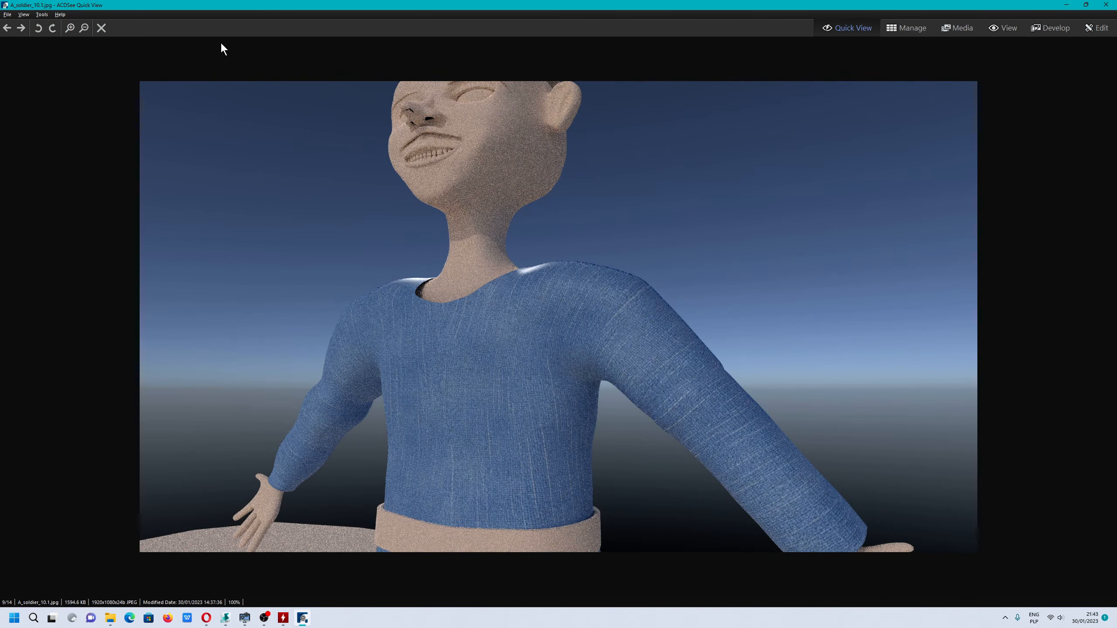
pyautogui.click(6, 29)
pyautogui.click(6, 29)
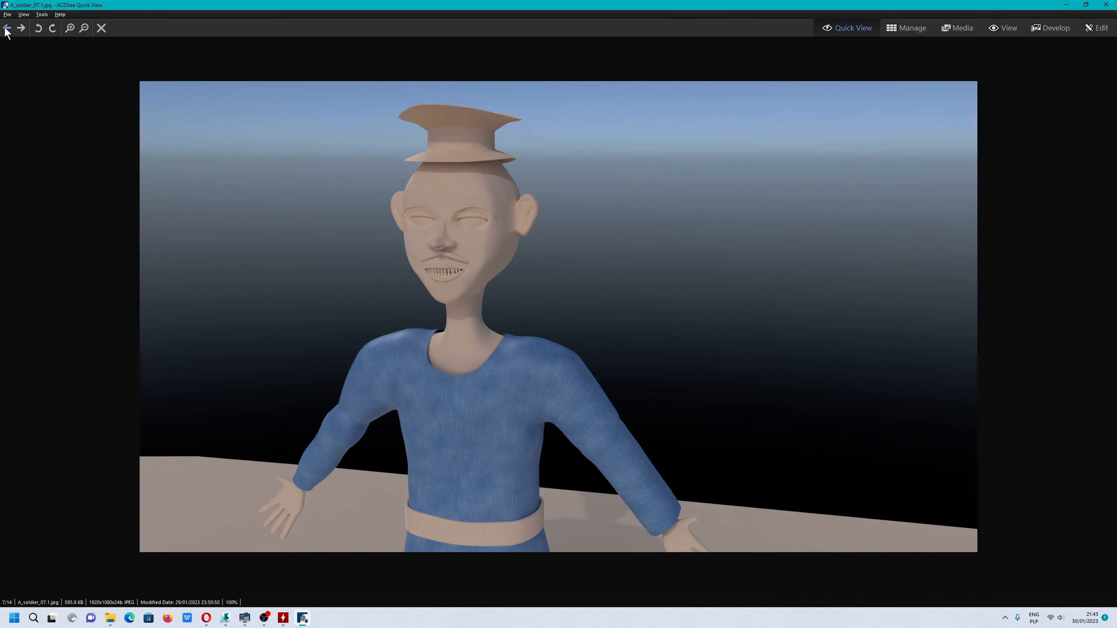
# View the earlier soldier renders back to A_soldier_05.1.jpg and close the image viewer
pyautogui.click(6, 28)
pyautogui.click(6, 28)
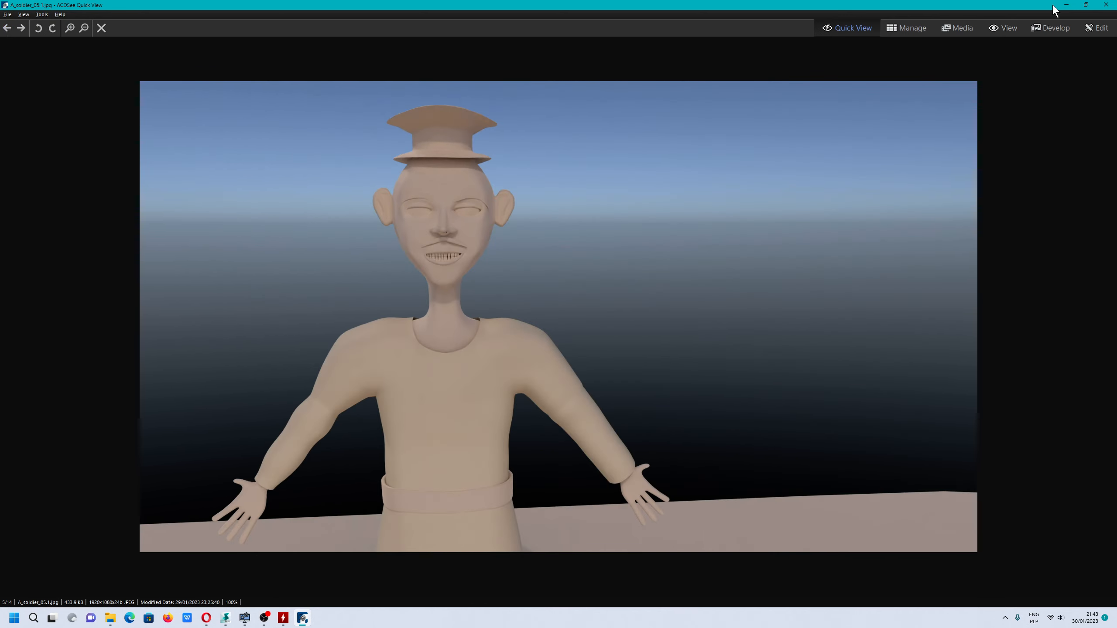
pyautogui.click(1105, 5)
# Open the Render_Pictures folder of the last project in Softimage 2021 projects and view the suzuki_01.1.jpg car render
pyautogui.click(541, 48)
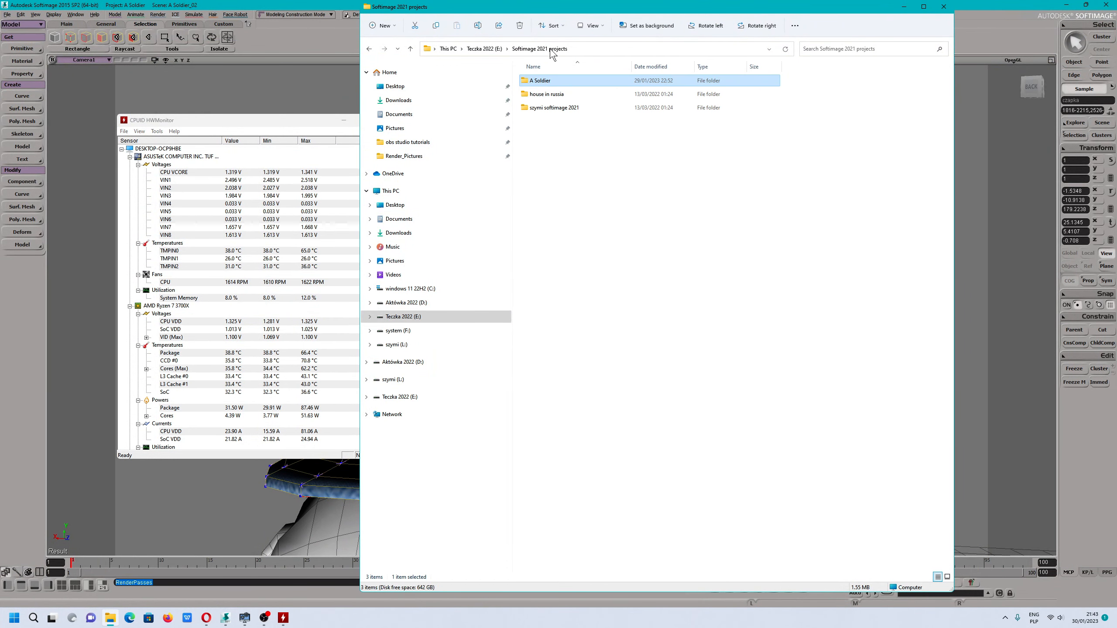
pyautogui.doubleClick(548, 111)
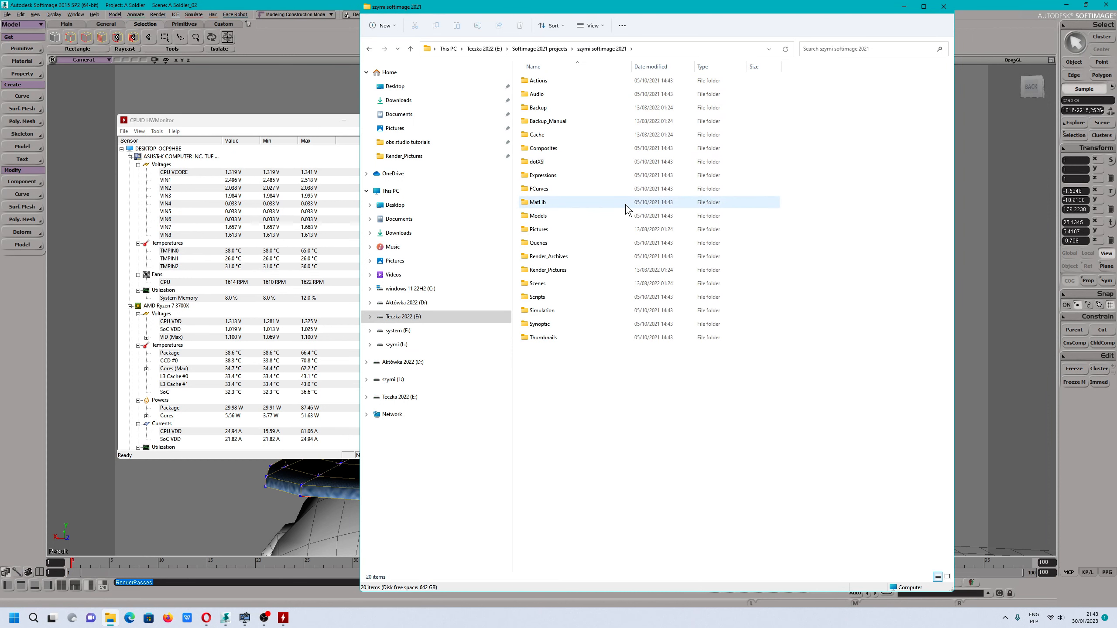
pyautogui.doubleClick(555, 271)
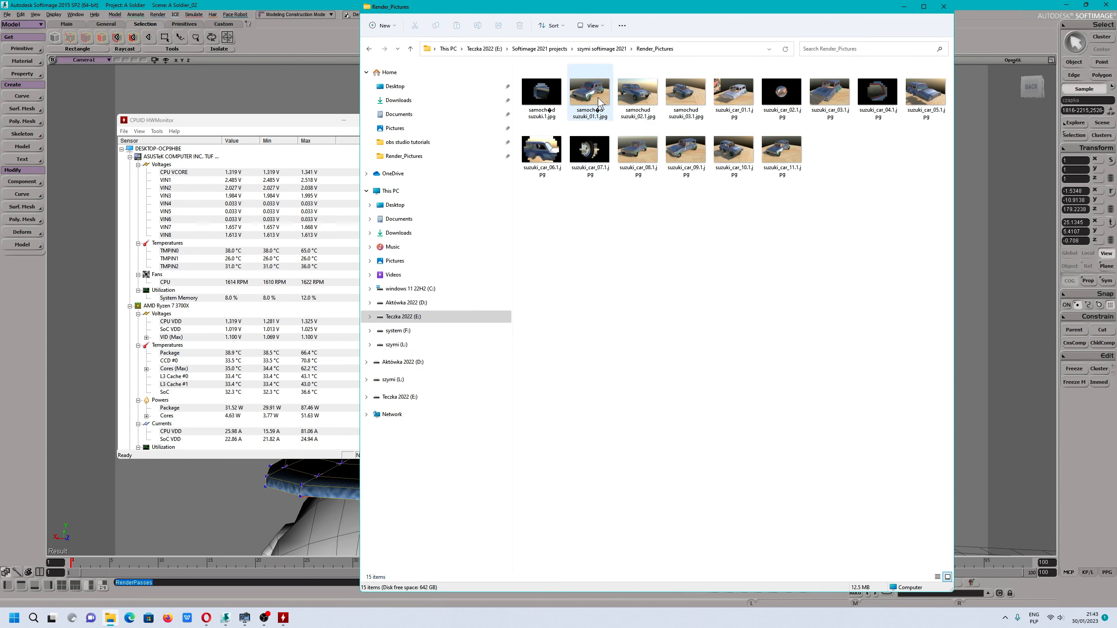
pyautogui.doubleClick(605, 99)
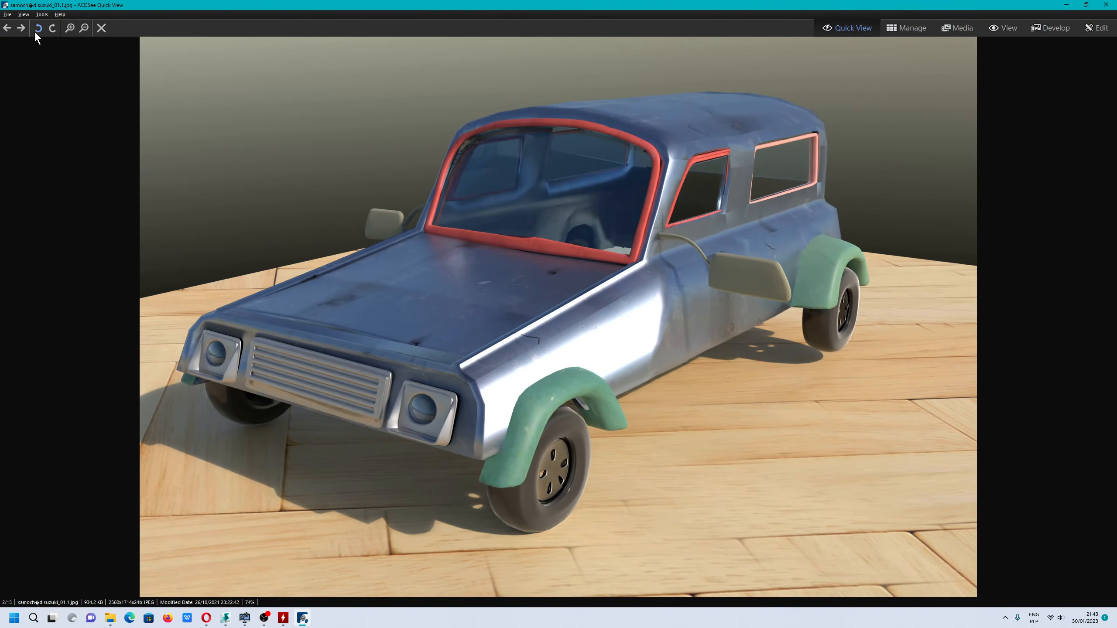
# View the following Suzuki car renders up to suzuki_car_03.1.jpg, close the viewer and return to Softimage
pyautogui.click(21, 28)
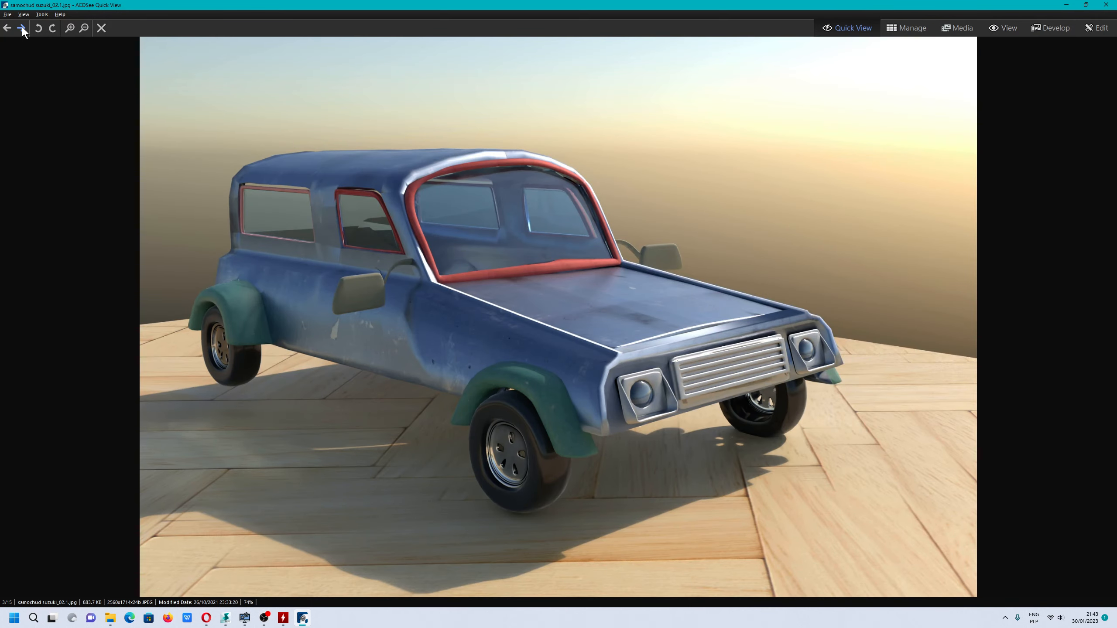
pyautogui.click(21, 28)
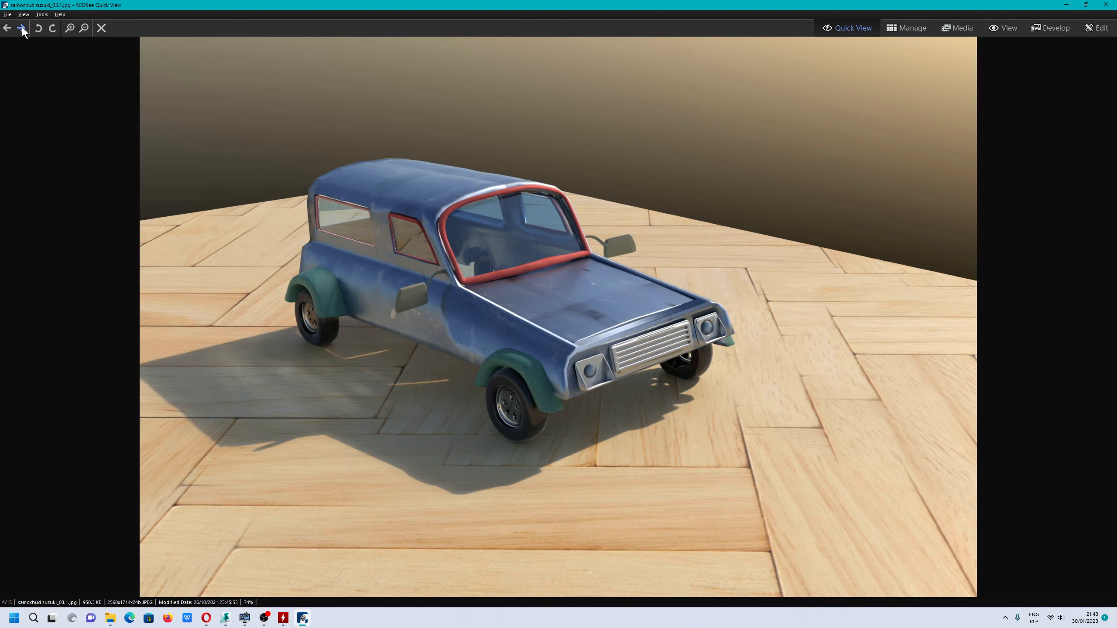
pyautogui.click(22, 28)
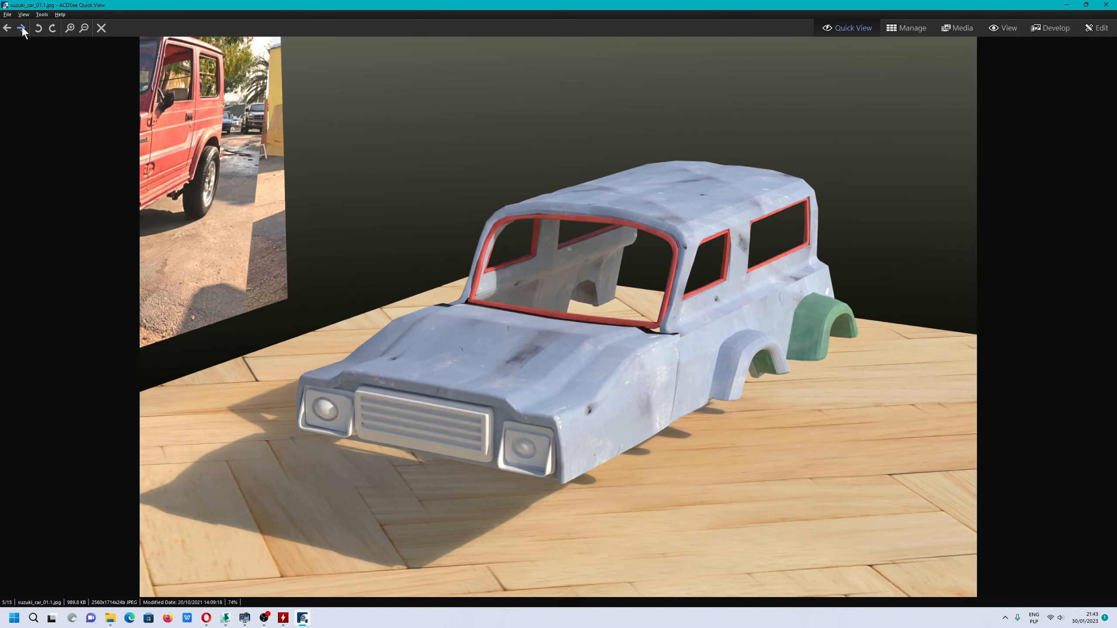
pyautogui.click(21, 28)
pyautogui.click(21, 28)
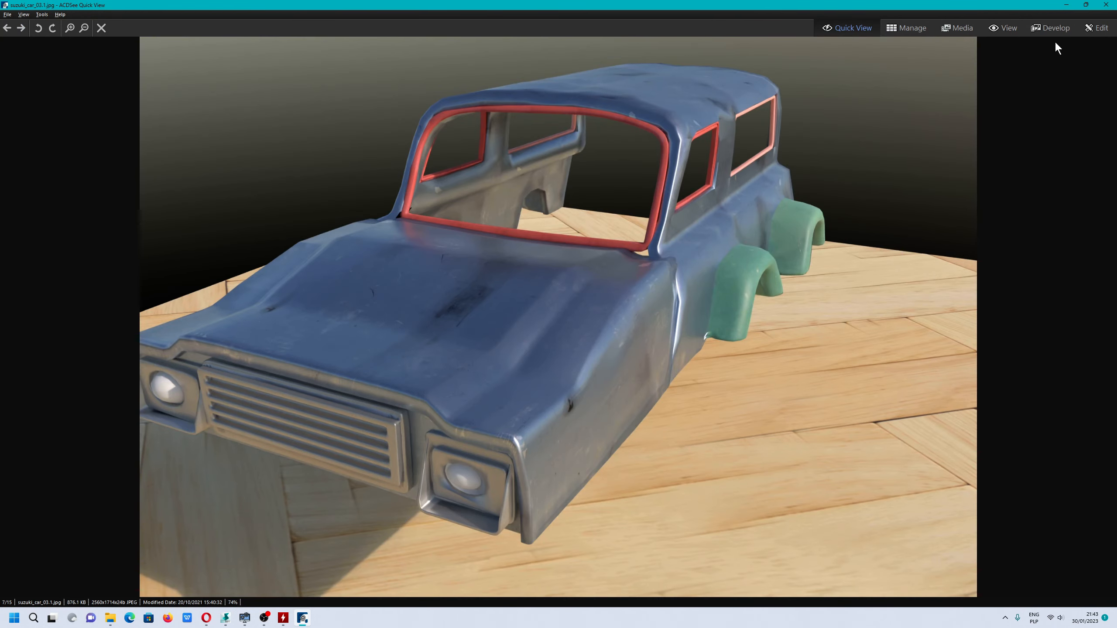
pyautogui.click(1106, 5)
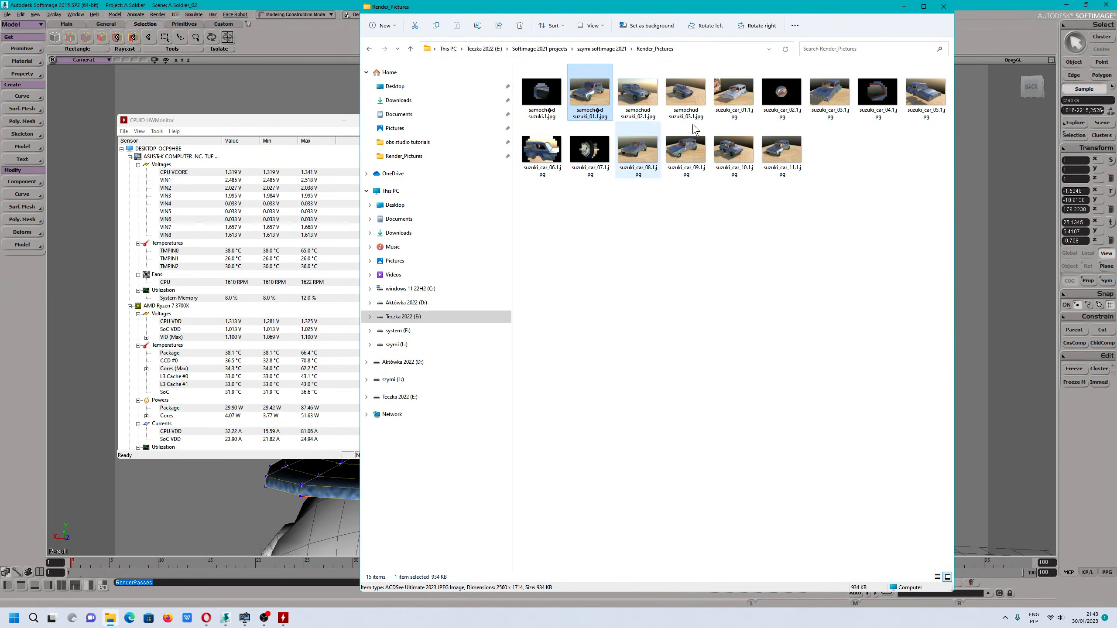
pyautogui.click(902, 11)
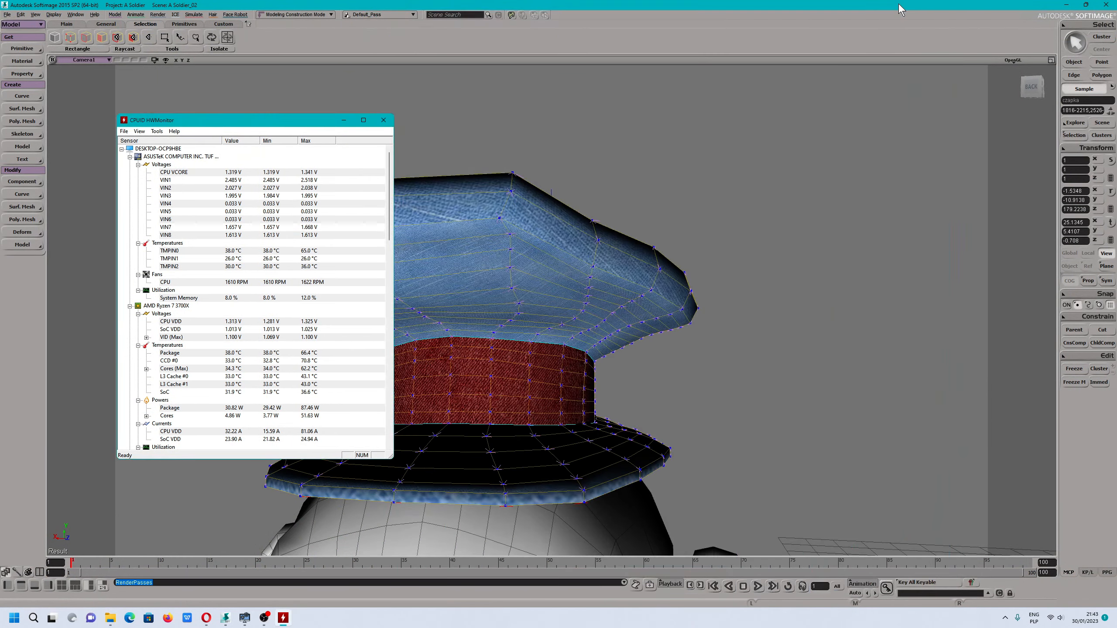
pyautogui.click(7, 14)
pyautogui.moveTo(49, 166)
pyautogui.moveTo(47, 107)
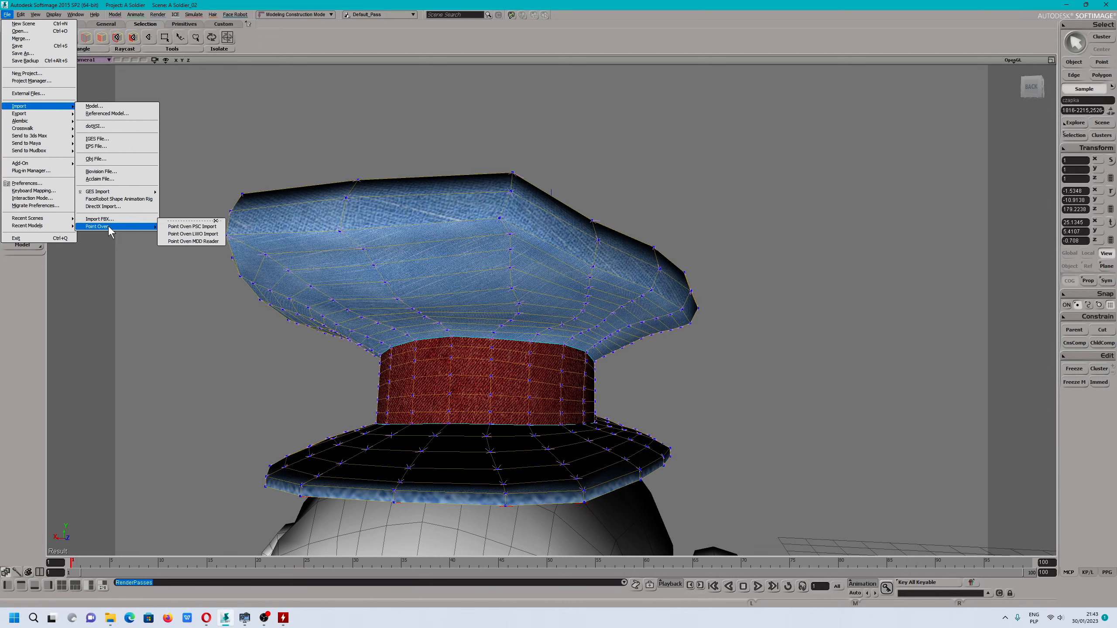
pyautogui.moveTo(117, 193)
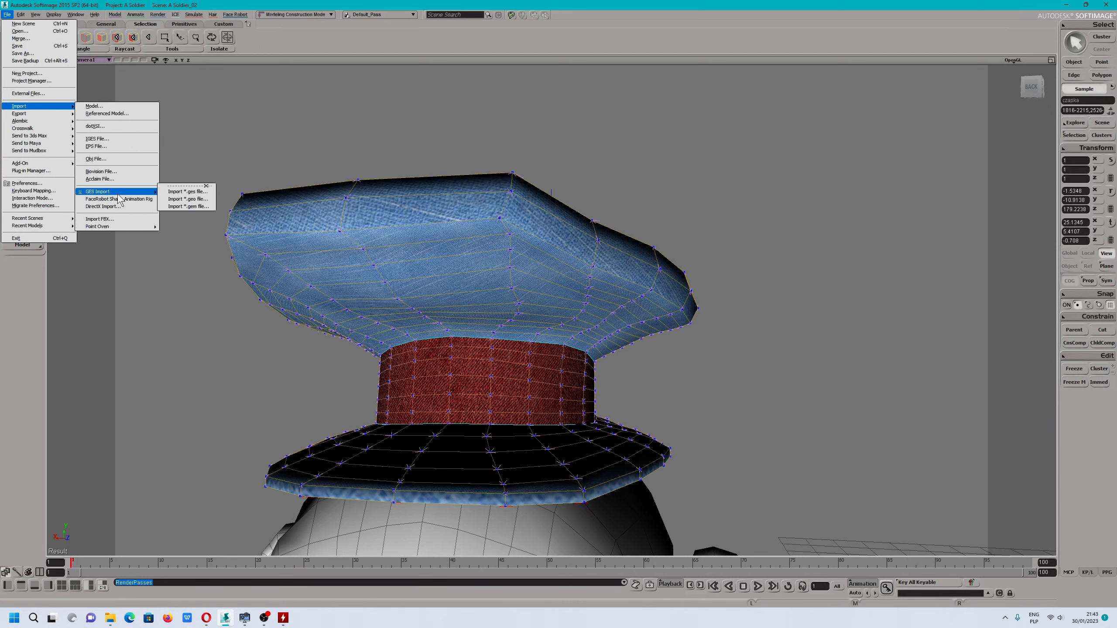
pyautogui.click(200, 210)
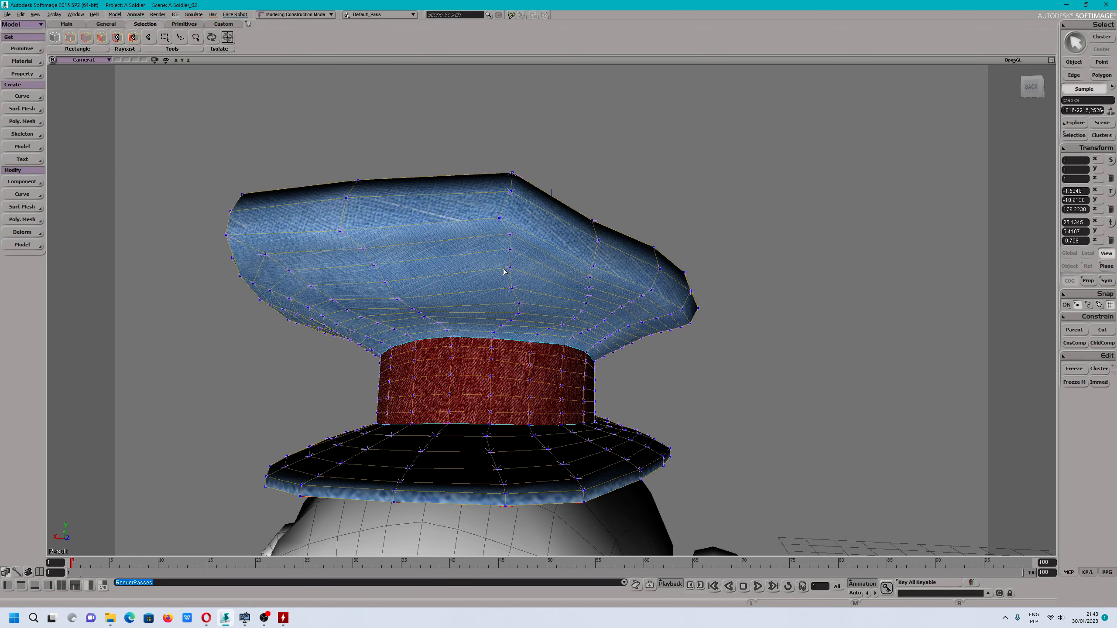